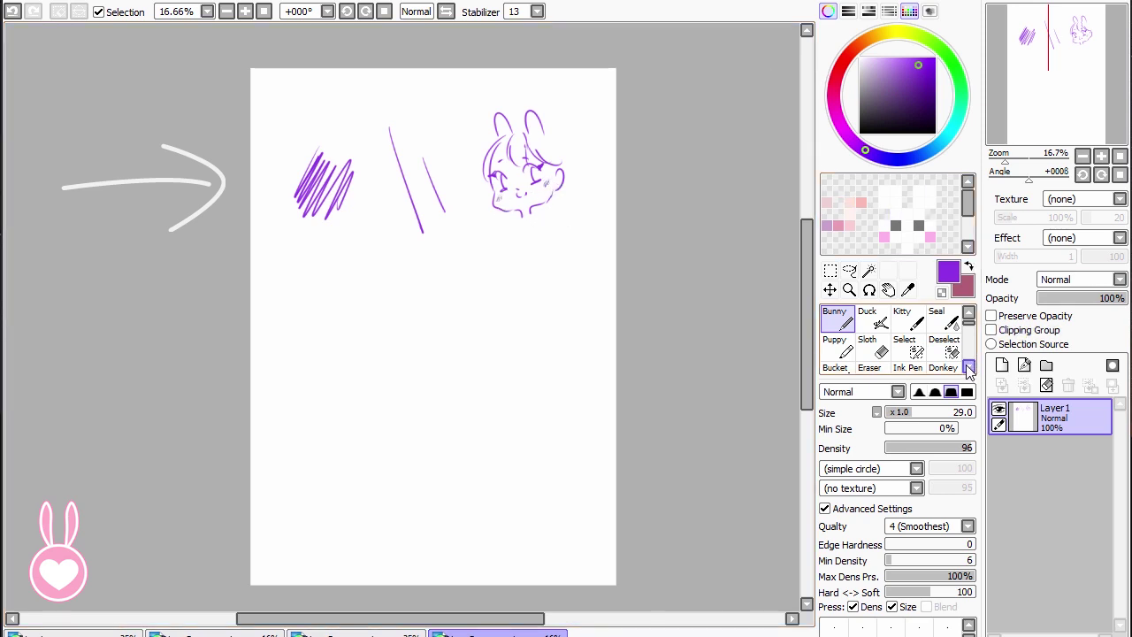
- With the New brush, draw a second test row of purple hatching and two slanted lines beneath the first row
click(968, 367)
click(968, 366)
click(945, 346)
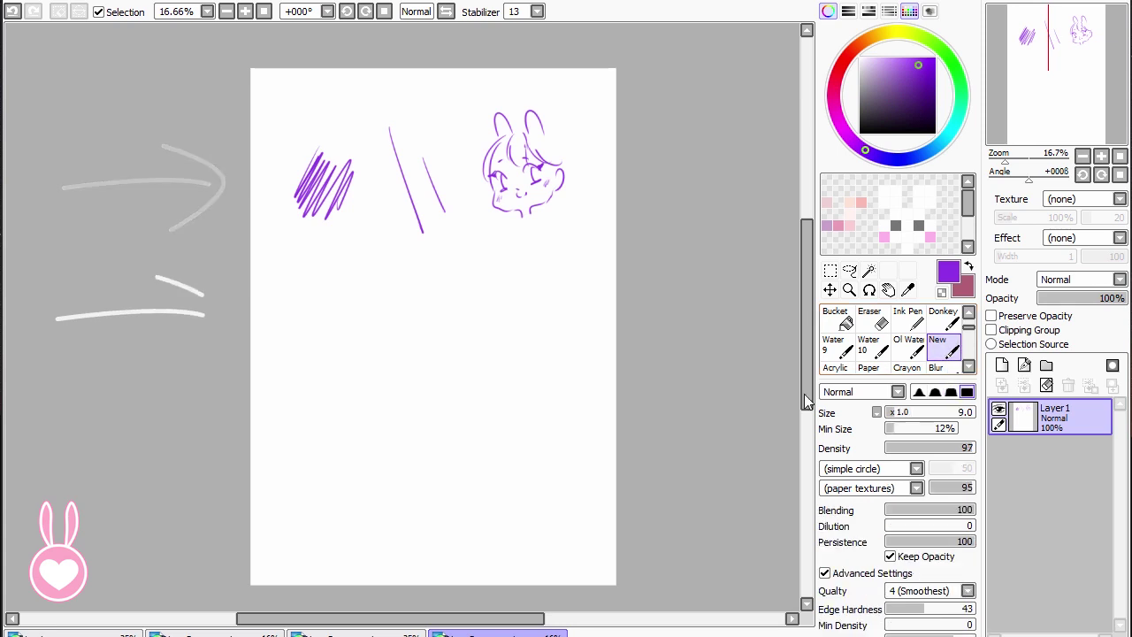
mouse_move(302, 297)
mouse_down()
mouse_move(286, 330)
mouse_move(337, 299)
mouse_move(398, 317)
mouse_move(416, 365)
mouse_up()
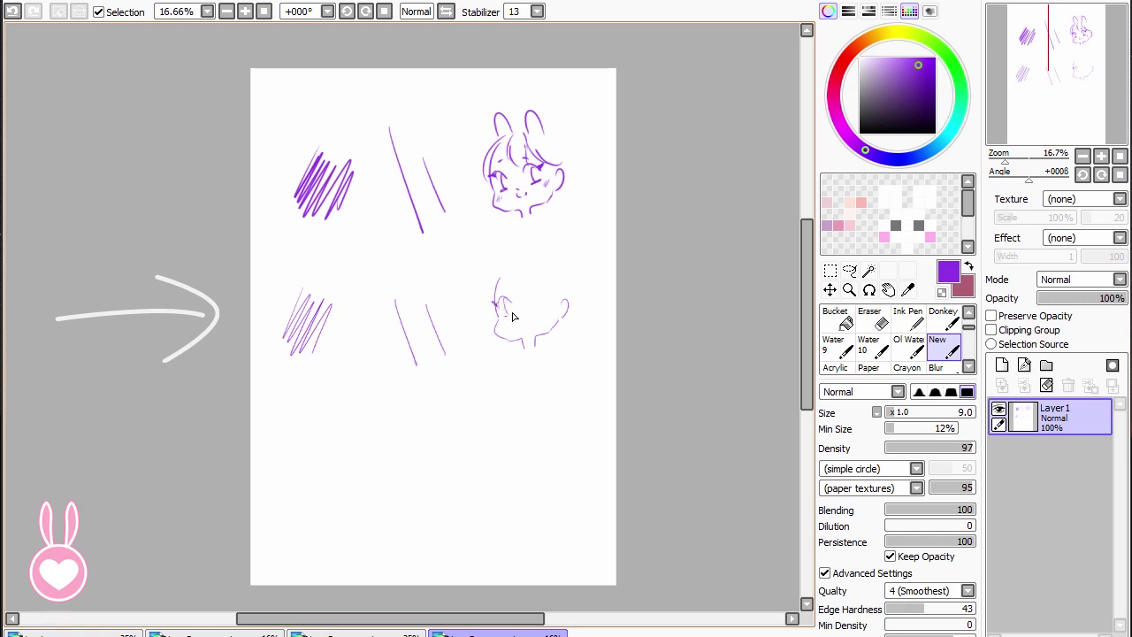
- Sketch a small bunny-eared girl's face in the second test row, with eyes, bangs and side hair
key(ctrl+z)
drag(546, 294, 549, 300)
key(ctrl+z)
drag(548, 291, 548, 296)
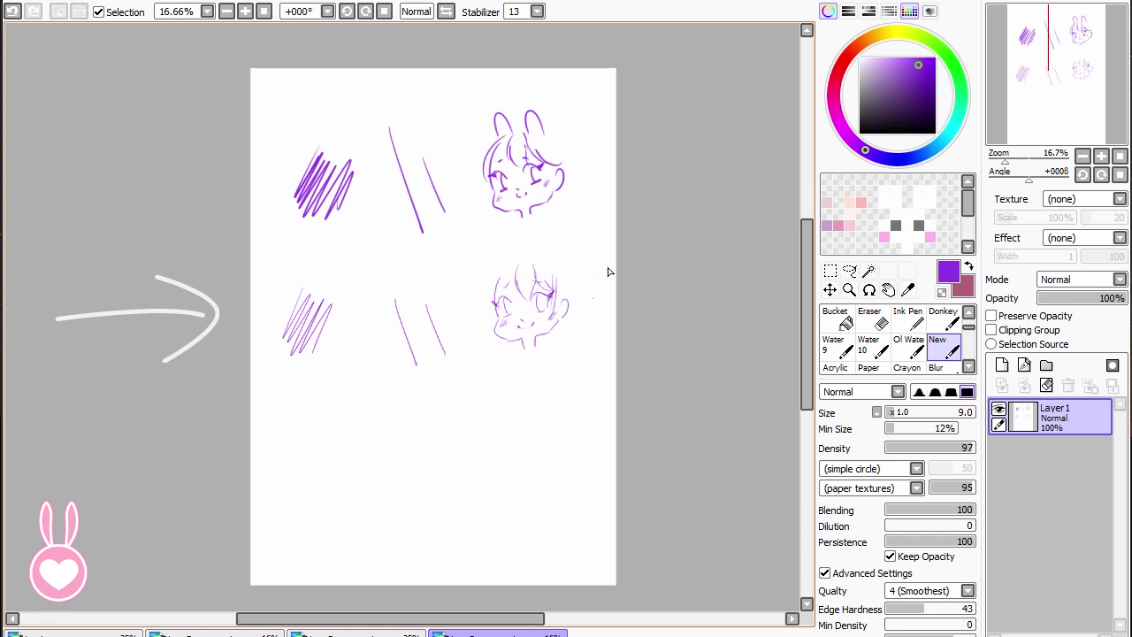
drag(497, 269, 492, 318)
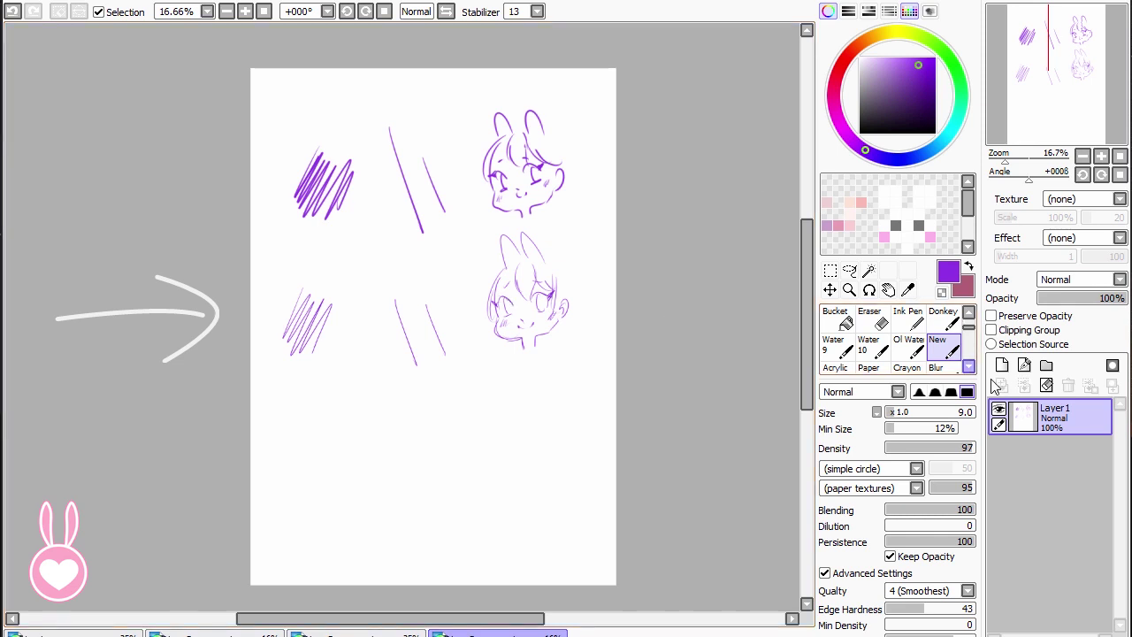
- With the Crayon brush at size 30, draw a third test row of hatching and two slanted lines
click(906, 367)
mouse_move(333, 445)
ctrl+alt+mouse_down()
mouse_move(370, 420)
mouse_move(273, 468)
ctrl+alt+mouse_up()
drag(293, 422, 286, 485)
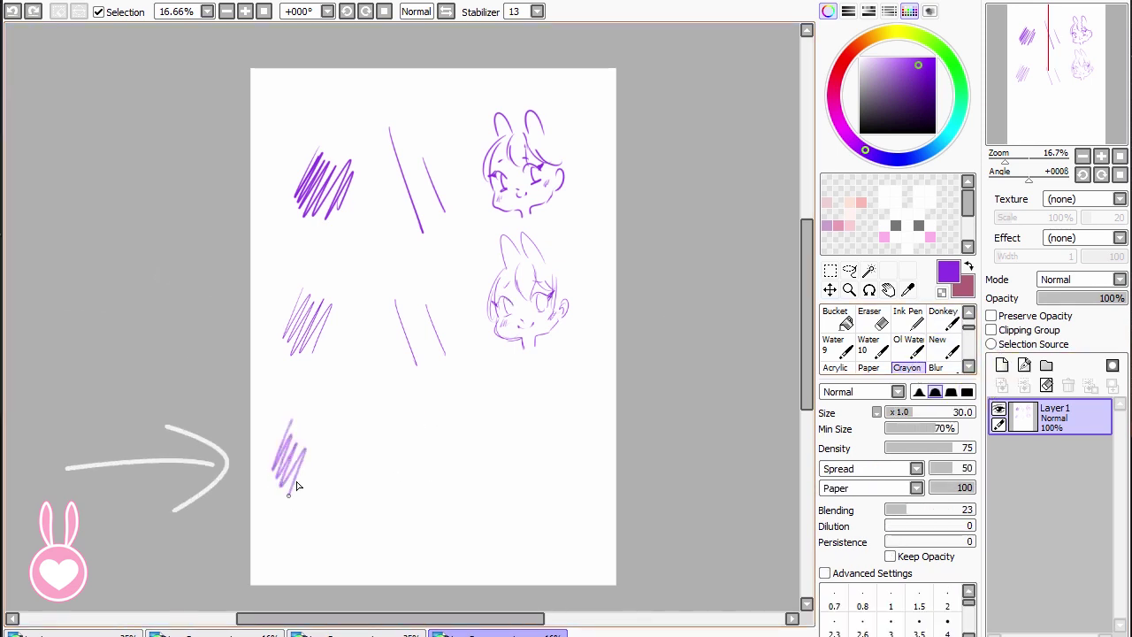
drag(372, 435, 400, 520)
drag(393, 441, 415, 506)
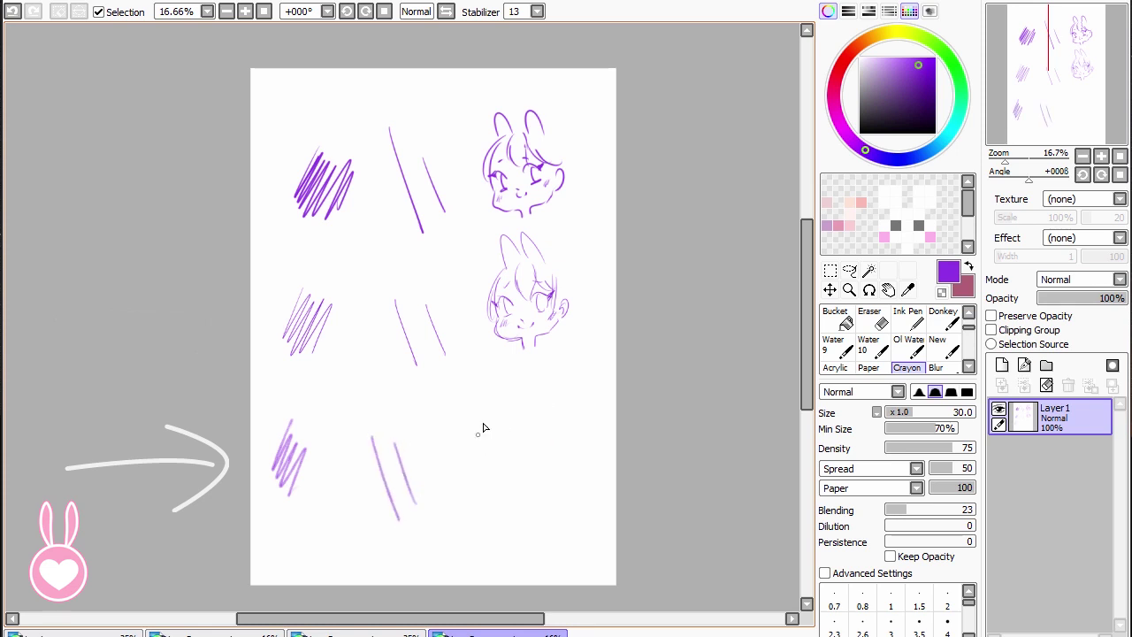
- Sketch a bunny-eared girl's face in the third row with the Crayon brush, including eyes, mouth, hair and ears
mouse_move(483, 426)
mouse_down()
mouse_move(477, 478)
mouse_move(508, 500)
mouse_up()
drag(556, 456, 567, 474)
mouse_move(485, 456)
mouse_down()
mouse_move(497, 452)
mouse_move(473, 453)
mouse_move(492, 444)
mouse_move(495, 466)
mouse_move(546, 448)
mouse_up()
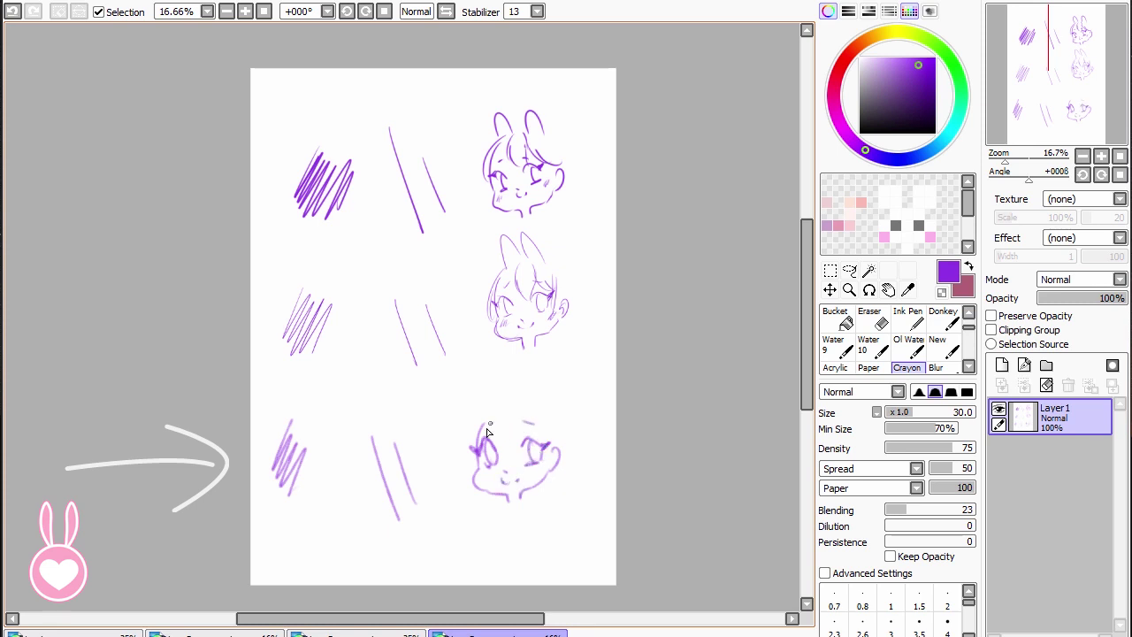
mouse_move(496, 432)
mouse_down()
mouse_move(516, 453)
mouse_move(521, 402)
mouse_move(548, 445)
mouse_move(539, 424)
mouse_move(552, 422)
mouse_move(516, 361)
mouse_move(524, 396)
mouse_move(486, 403)
mouse_move(553, 456)
mouse_move(467, 449)
mouse_up()
key(ctrl+z)
mouse_move(492, 413)
mouse_down()
mouse_move(463, 460)
mouse_move(468, 431)
mouse_move(474, 463)
mouse_up()
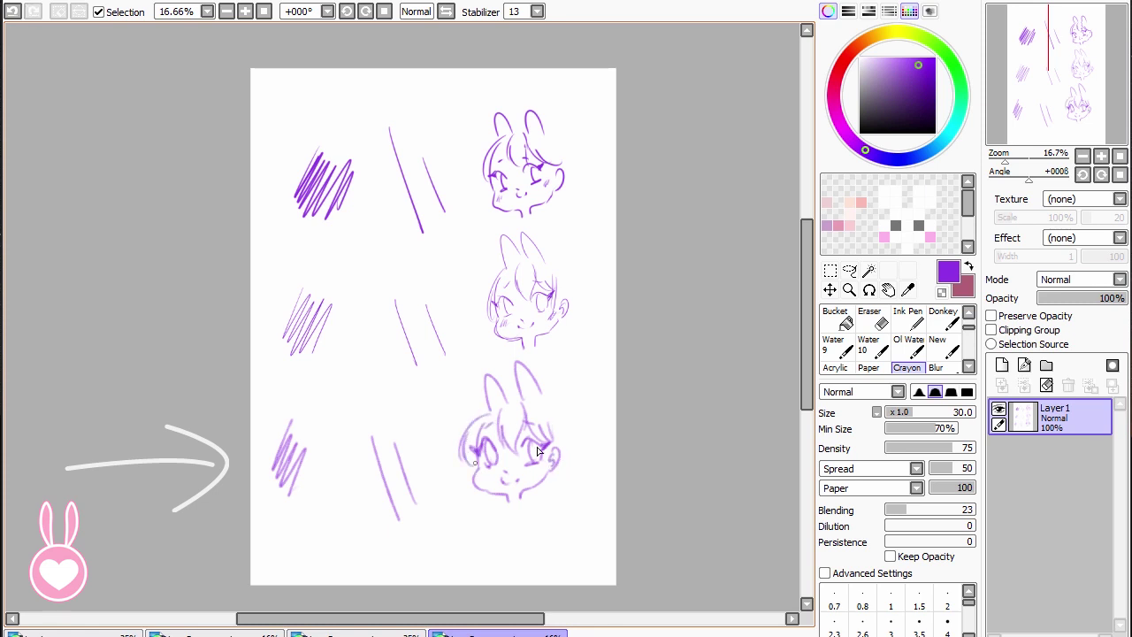
drag(559, 415, 565, 465)
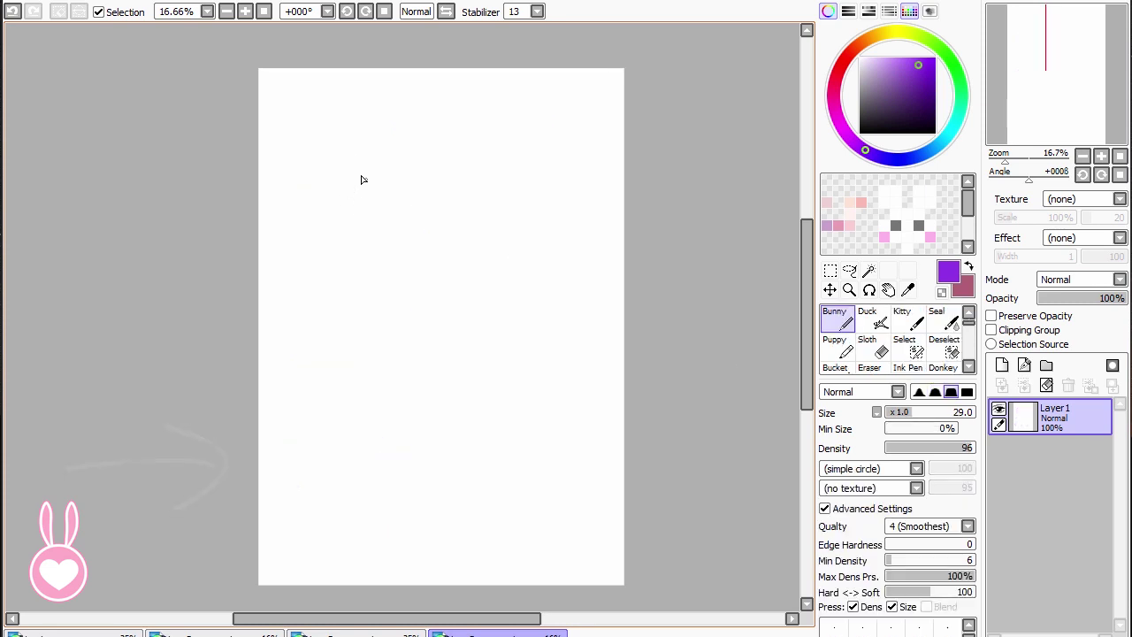
- Sketch a round head with a small ear on each side in the upper-left part of the blank page
mouse_move(362, 177)
mouse_down()
mouse_move(327, 293)
mouse_move(383, 307)
mouse_move(419, 218)
mouse_move(429, 274)
mouse_move(310, 293)
mouse_move(417, 301)
mouse_move(312, 269)
mouse_move(318, 299)
mouse_move(386, 308)
mouse_move(422, 292)
mouse_move(431, 250)
mouse_move(430, 264)
mouse_move(415, 172)
mouse_move(383, 214)
mouse_move(423, 260)
mouse_move(400, 184)
mouse_move(412, 185)
mouse_move(339, 181)
mouse_move(313, 288)
mouse_up()
mouse_move(298, 218)
mouse_down()
mouse_move(387, 180)
mouse_move(430, 250)
mouse_up()
drag(307, 267, 312, 282)
drag(427, 246, 428, 260)
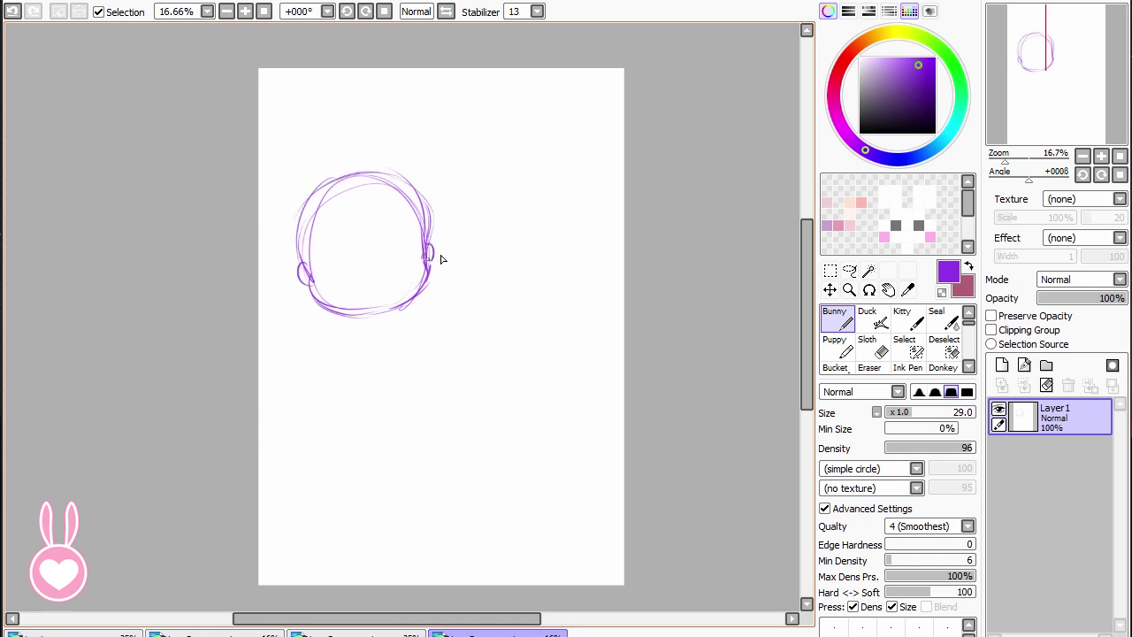
- Draw crossing face guidelines over the head and sketch the left eye's lashes and upper lid
key(ctrl+z)
drag(352, 168, 378, 352)
drag(311, 281, 428, 260)
key(ctrl+z)
mouse_move(304, 258)
mouse_down()
mouse_move(339, 250)
mouse_move(336, 278)
mouse_up()
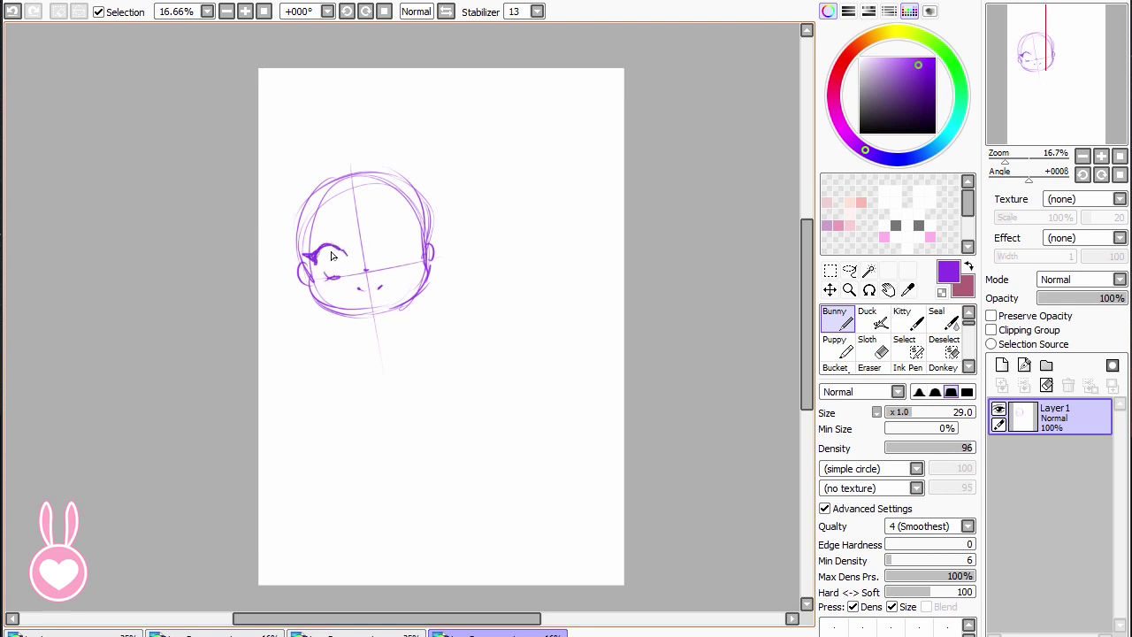
- Resize the Bunny brush and fill in the left eye's round iris in solid purple
click(838, 319)
click(951, 412)
mouse_move(330, 254)
mouse_down()
mouse_move(396, 285)
mouse_move(405, 257)
mouse_up()
- Copy the left eye to a new layer, flip it horizontally and fit it onto the right side of the face
click(850, 271)
key(ctrl+c)
key(ctrl+v)
click(829, 271)
click(904, 579)
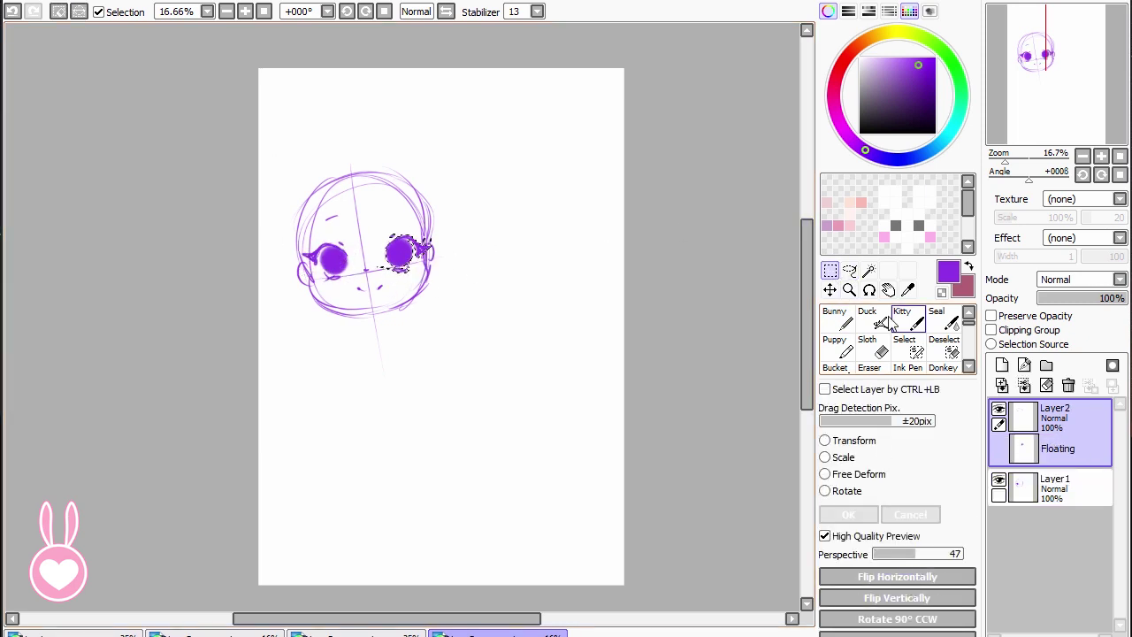
click(844, 440)
drag(579, 248, 576, 191)
drag(420, 261, 412, 230)
click(870, 515)
- Erase highlights into both irises and merge the copied eye into the sketch layer
click(870, 367)
drag(407, 246, 405, 251)
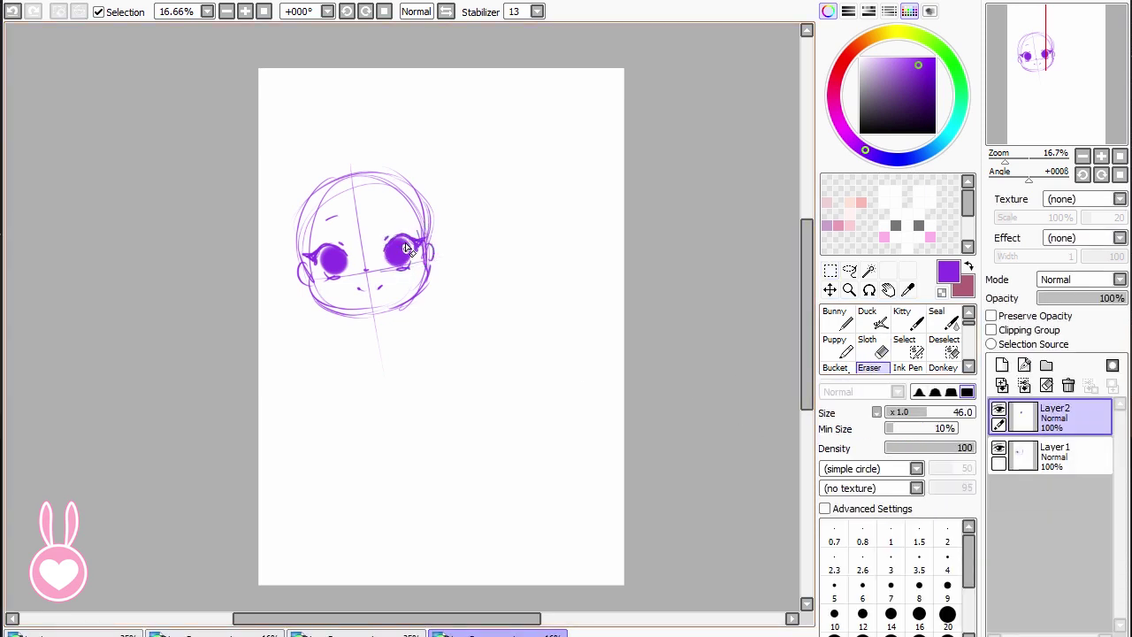
click(401, 242)
key(ctrl+e)
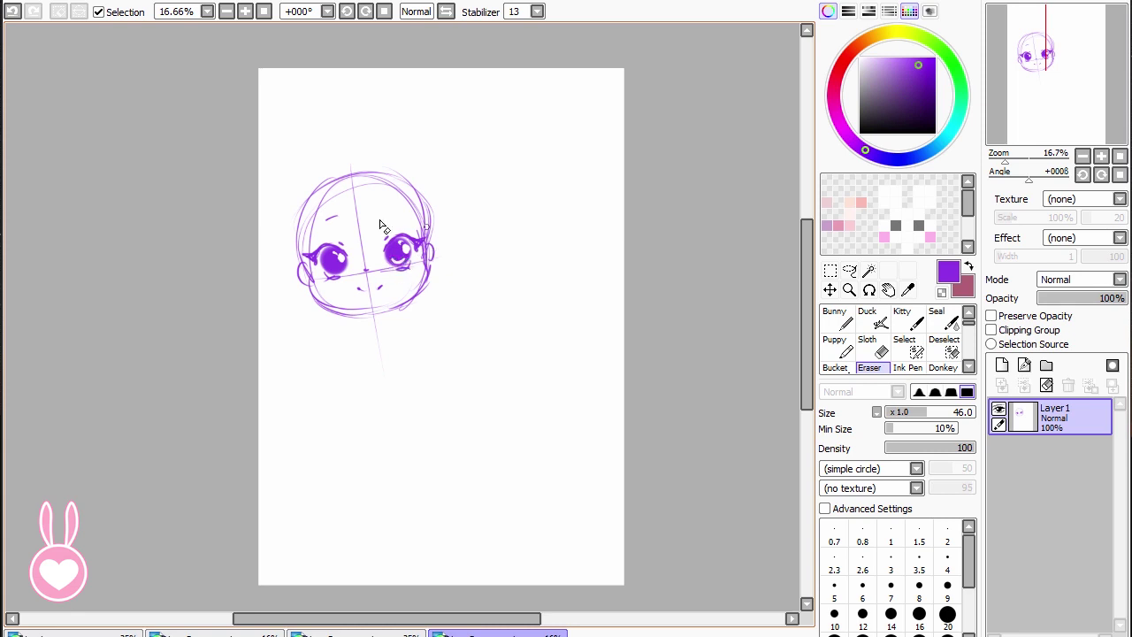
- Add short blush lines under the eyes with the Bunny brush at size 35
click(835, 320)
click(382, 277)
key(ctrl+z)
ctrl+alt+drag(382, 276, 357, 287)
drag(322, 282, 319, 288)
drag(326, 282, 324, 289)
- Sketch the swept bangs and the long inner hair strands down both sides of the face
mouse_move(352, 172)
mouse_down()
mouse_move(357, 227)
mouse_move(417, 236)
mouse_up()
mouse_move(382, 196)
mouse_down()
mouse_move(421, 177)
mouse_move(439, 313)
mouse_up()
drag(416, 179, 440, 317)
drag(435, 231, 444, 312)
drag(311, 200, 306, 328)
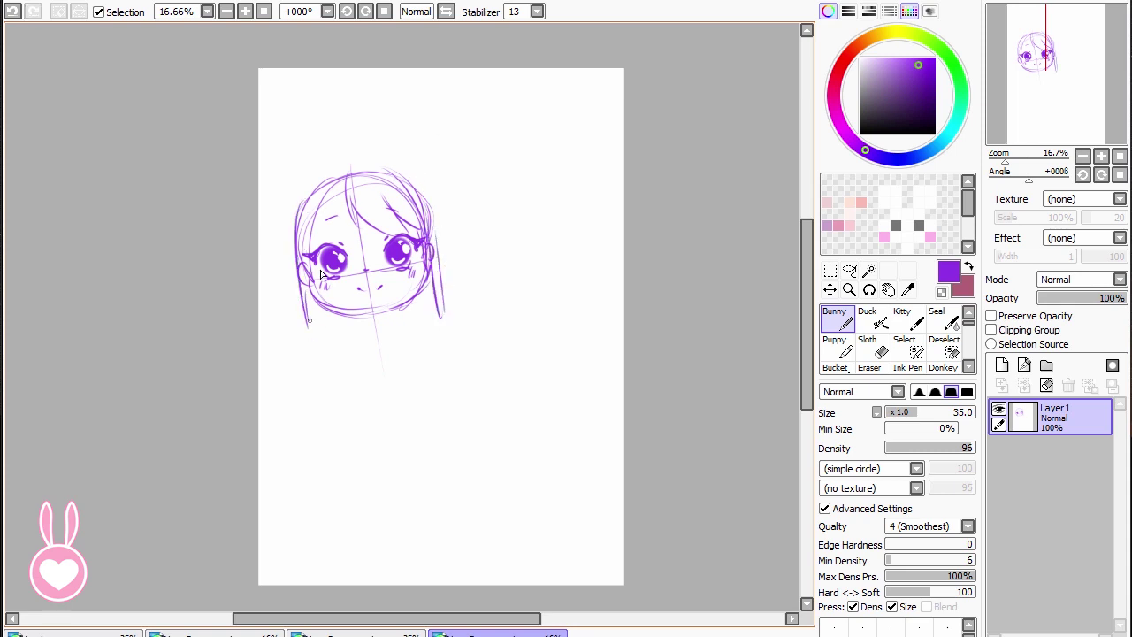
- Sketch the left bangs and the outer hair contour over the crown and down the right side
drag(316, 178, 303, 257)
drag(324, 168, 345, 150)
key(ctrl+z)
mouse_move(304, 210)
mouse_down()
mouse_move(352, 167)
mouse_move(419, 189)
mouse_up()
key(ctrl+z)
mouse_move(355, 164)
mouse_down()
mouse_move(429, 177)
mouse_move(447, 232)
mouse_up()
drag(448, 209, 461, 333)
key(ctrl+z)
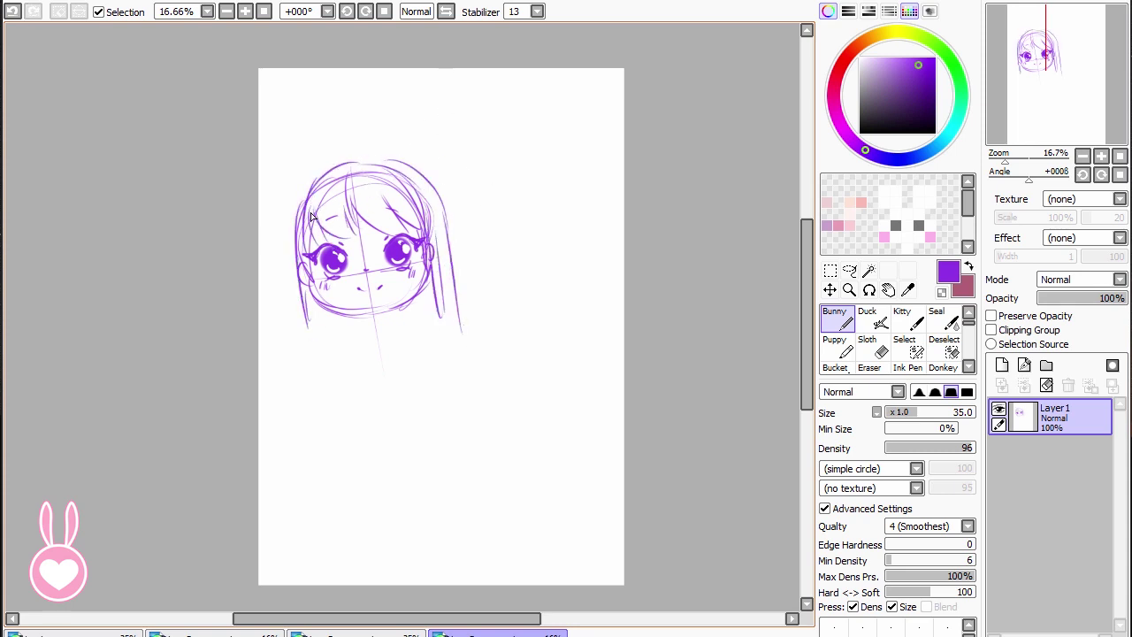
- Draw the outer hair contour down the left side of the head
drag(320, 178, 281, 261)
key(ctrl+z)
drag(327, 164, 282, 278)
drag(284, 235, 294, 339)
key(ctrl+z)
drag(289, 202, 309, 342)
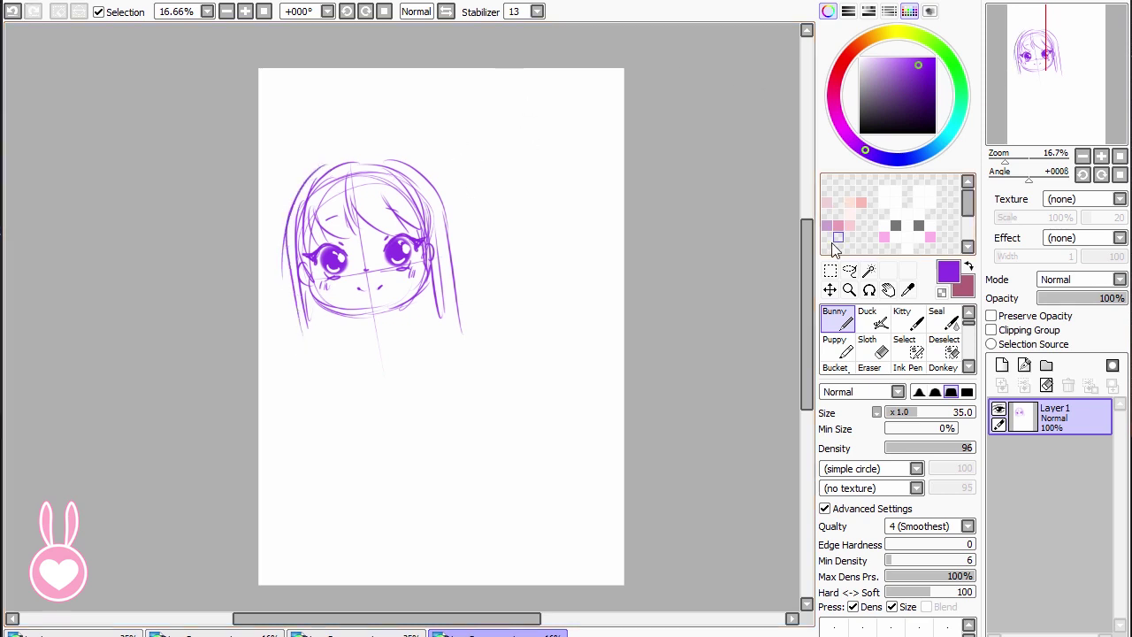
- Move the head sketch higher on the page and place a copy of it directly below on a new layer
click(829, 290)
mouse_move(424, 265)
mouse_down()
mouse_move(443, 200)
mouse_move(416, 209)
mouse_up()
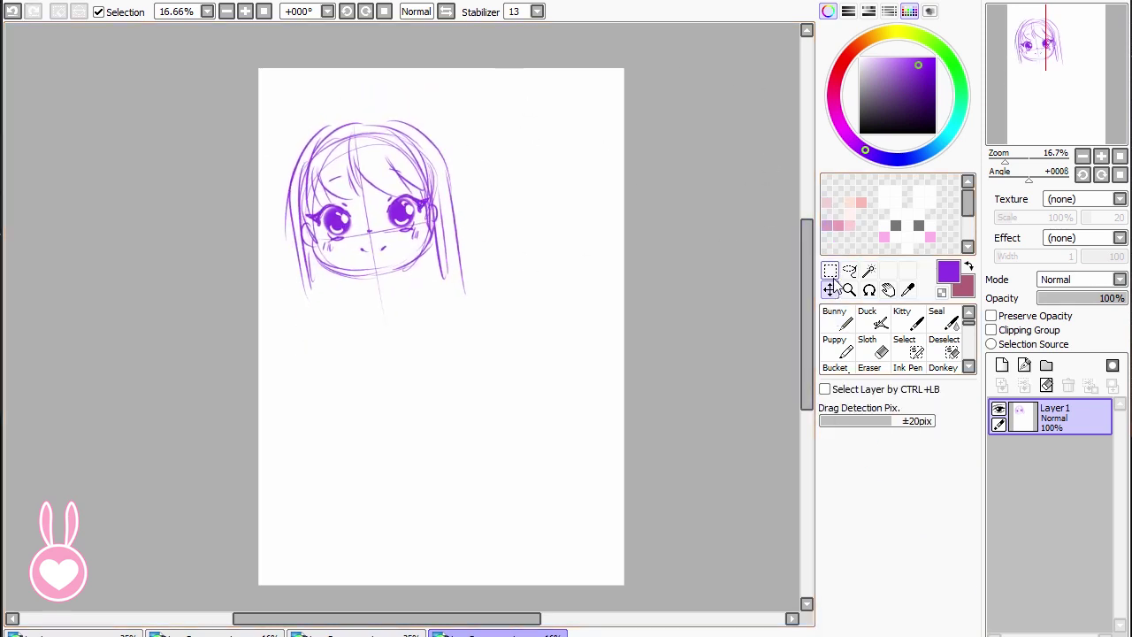
double_click(830, 271)
click(657, 286)
mouse_move(251, 97)
mouse_down()
mouse_move(472, 274)
mouse_move(520, 351)
mouse_up()
key(ctrl+c)
key(ctrl+v)
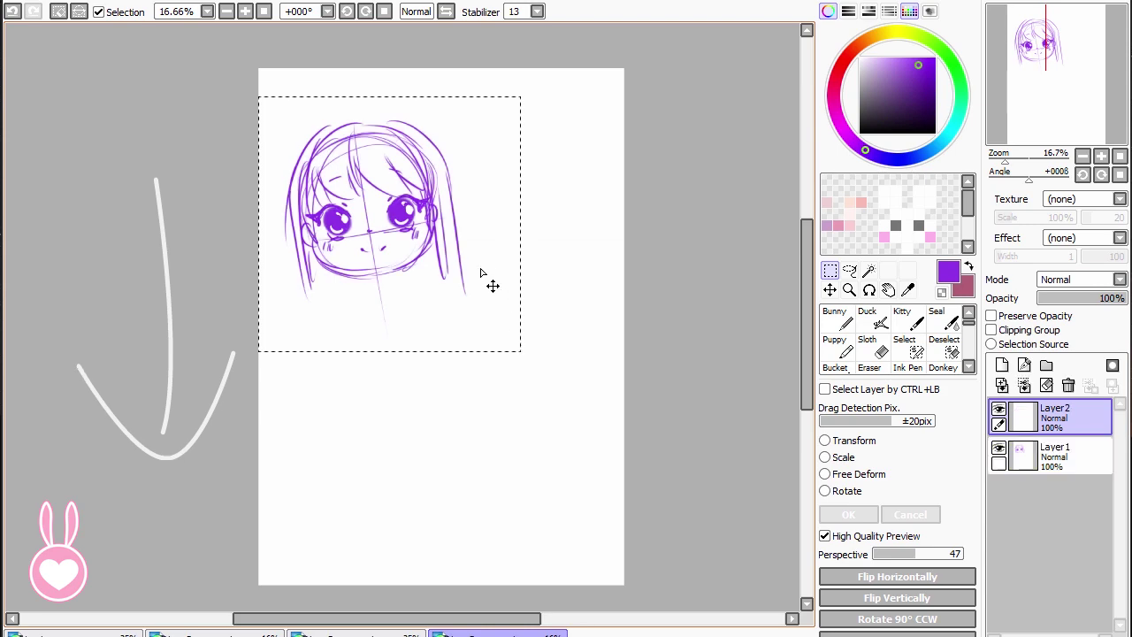
drag(481, 273, 494, 411)
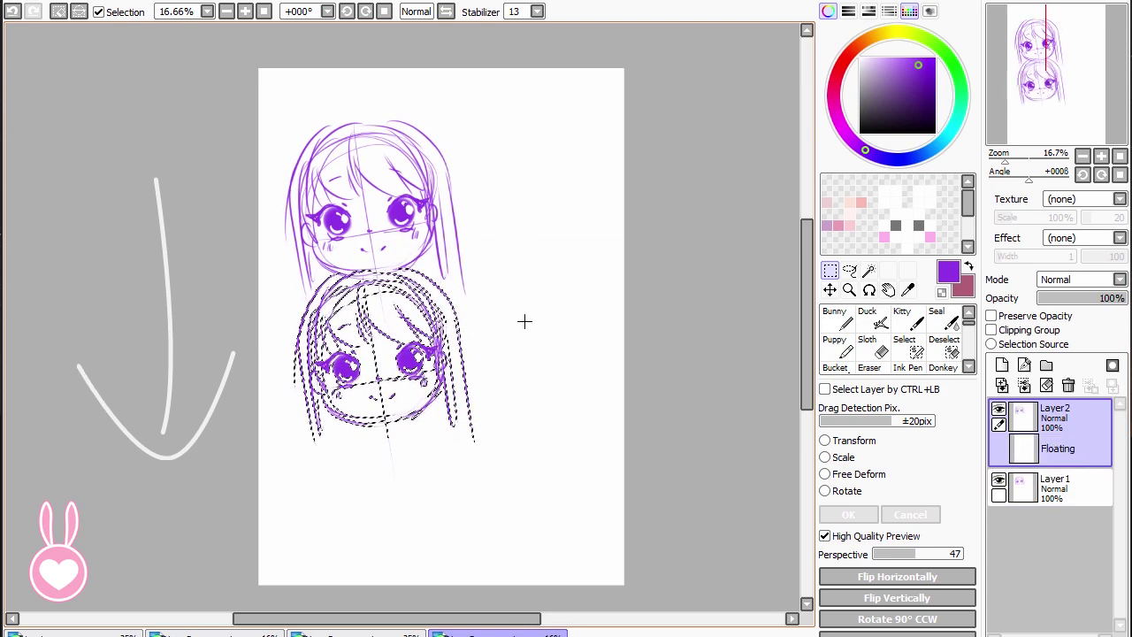
- Paste another copy of the head and place it beneath the second one to form a three-head stack
click(556, 299)
key(ctrl+v)
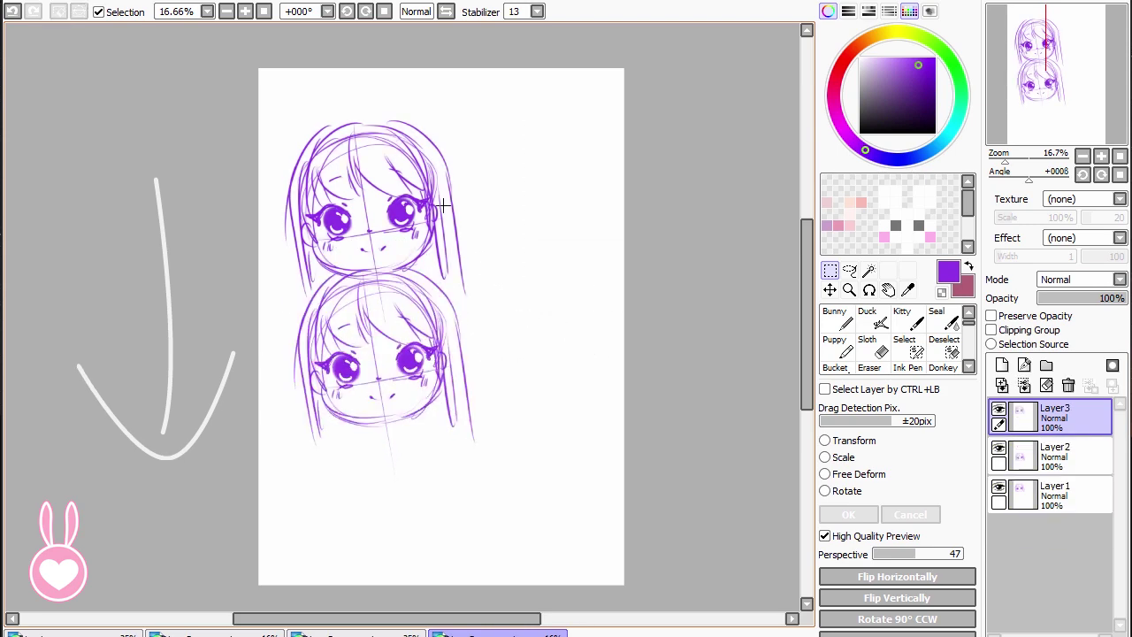
click(831, 289)
drag(451, 225, 475, 536)
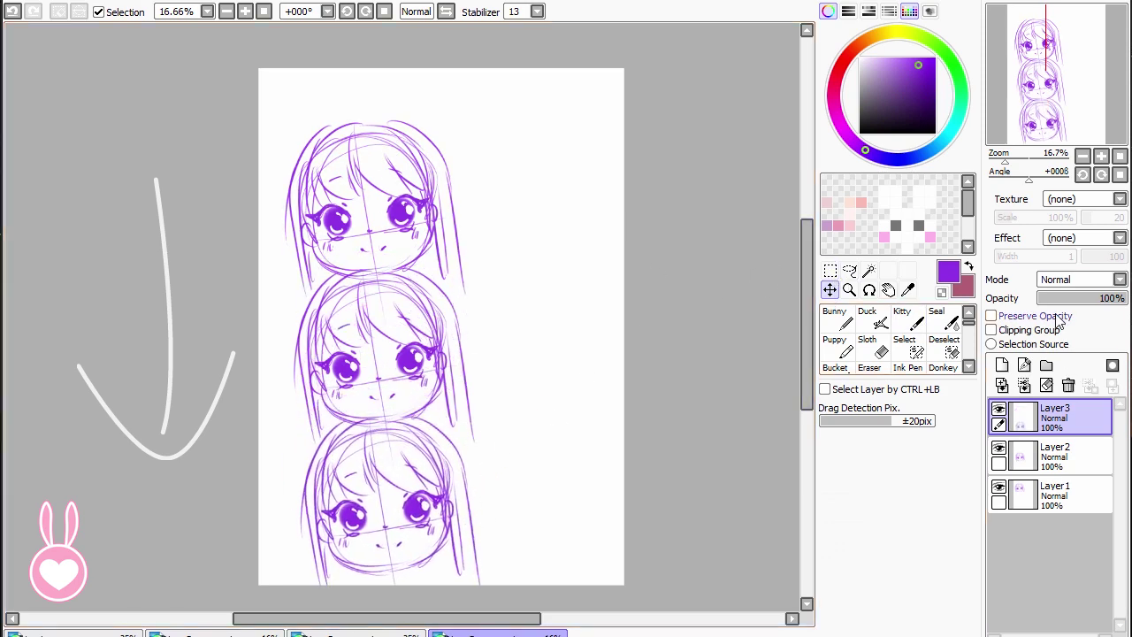
- Merge the two head copies into one layer and lower its opacity to 28%
key(ctrl+e)
drag(1070, 298, 1062, 298)
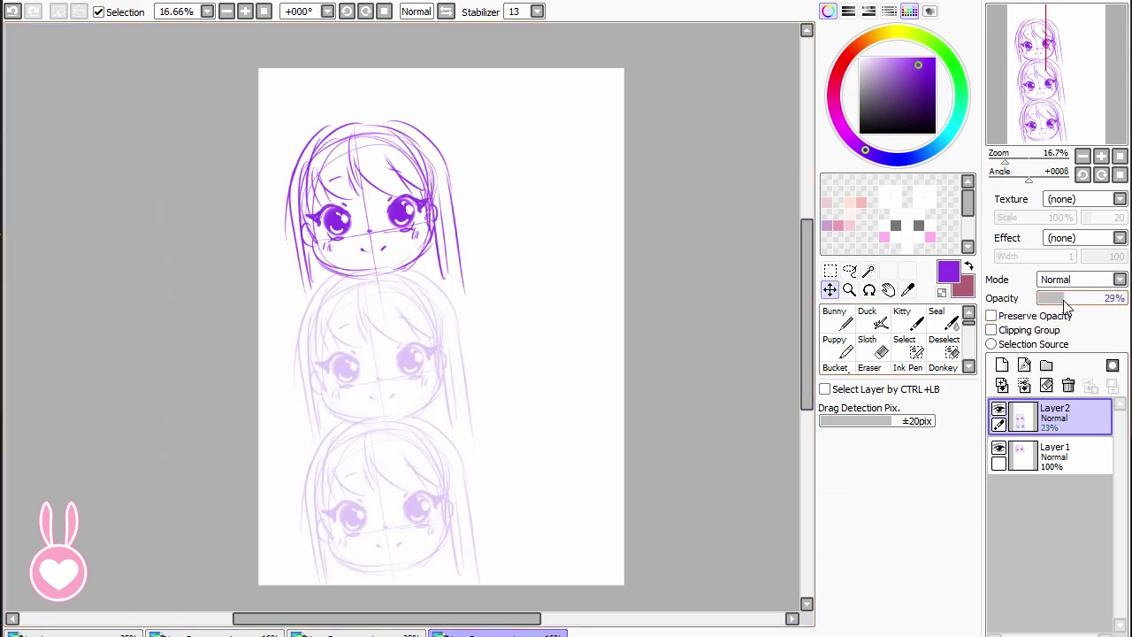
- Scale down the original head and its faded copies together and reposition the stack on the page
key(ctrl+t)
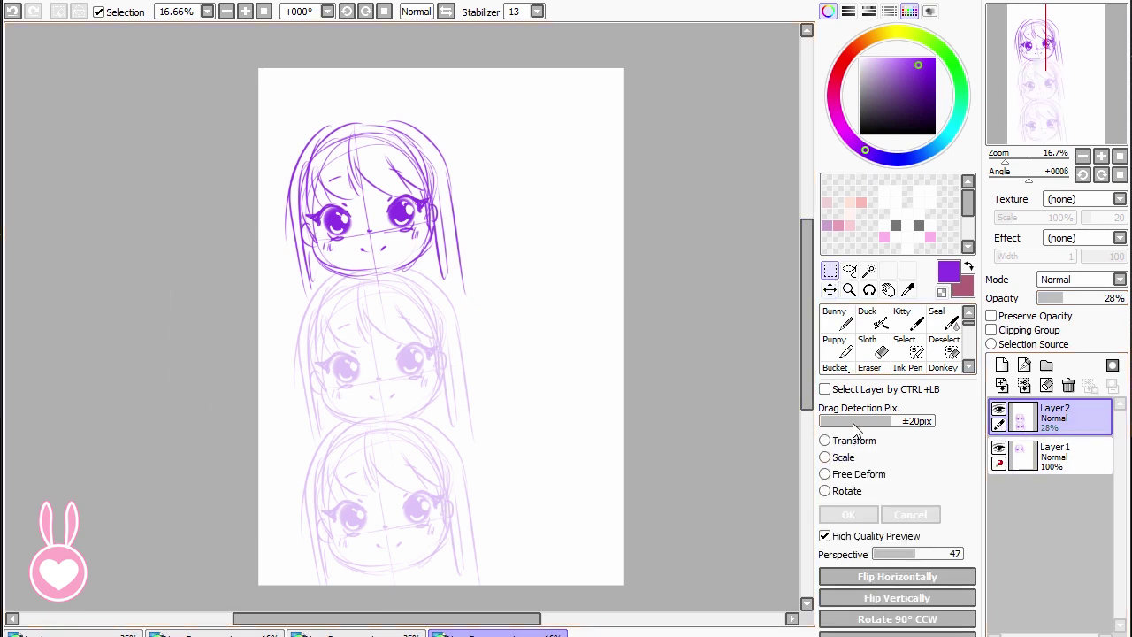
drag(482, 104, 450, 209)
drag(361, 437, 346, 357)
drag(445, 127, 432, 160)
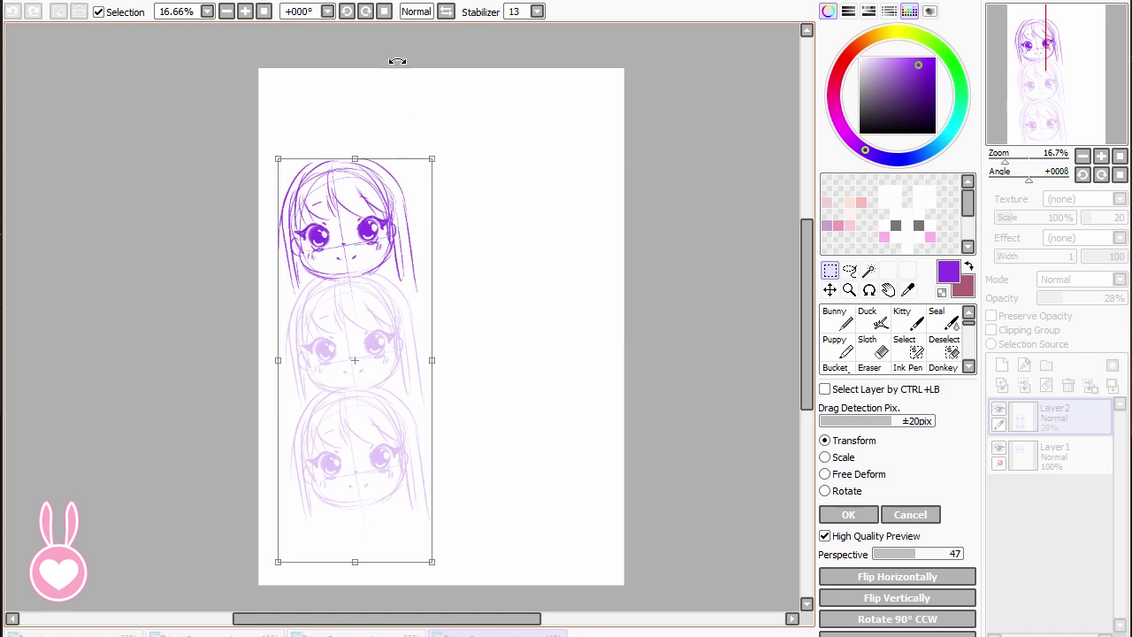
click(245, 11)
drag(349, 104, 330, 93)
drag(426, 68, 386, 186)
drag(324, 307, 354, 236)
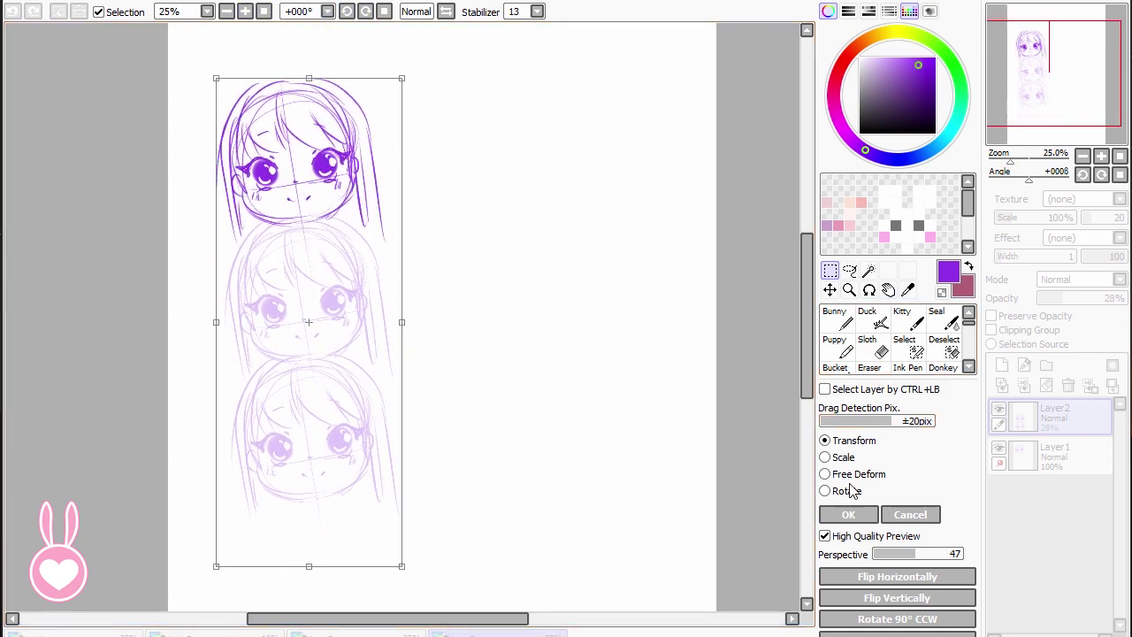
key(Return)
- On Layer1, sketch the neck, a simple torso and the shoulder joints over the second head
click(1050, 455)
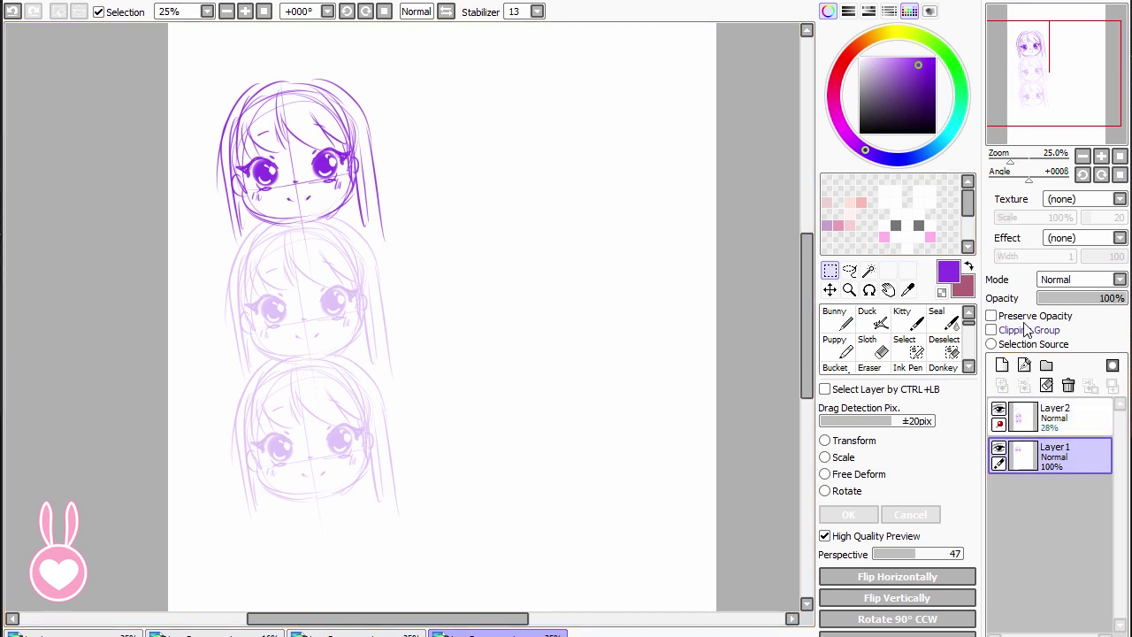
click(835, 316)
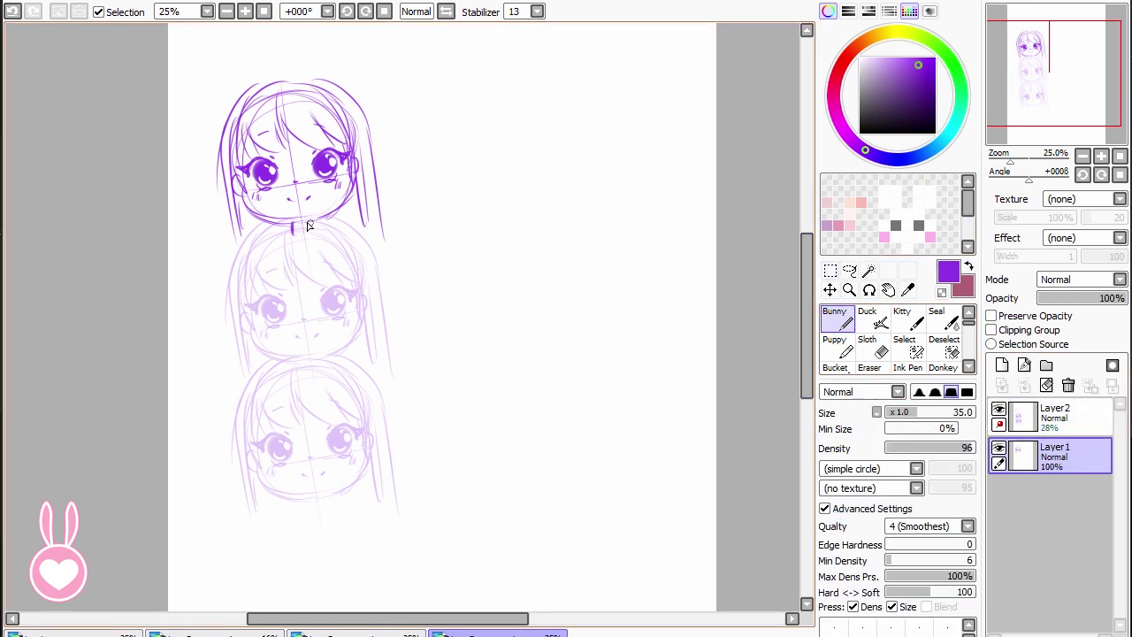
key(ctrl+z)
drag(294, 218, 282, 289)
key(ctrl+z)
mouse_move(290, 241)
mouse_down()
mouse_move(274, 318)
mouse_move(305, 332)
mouse_move(333, 312)
mouse_up()
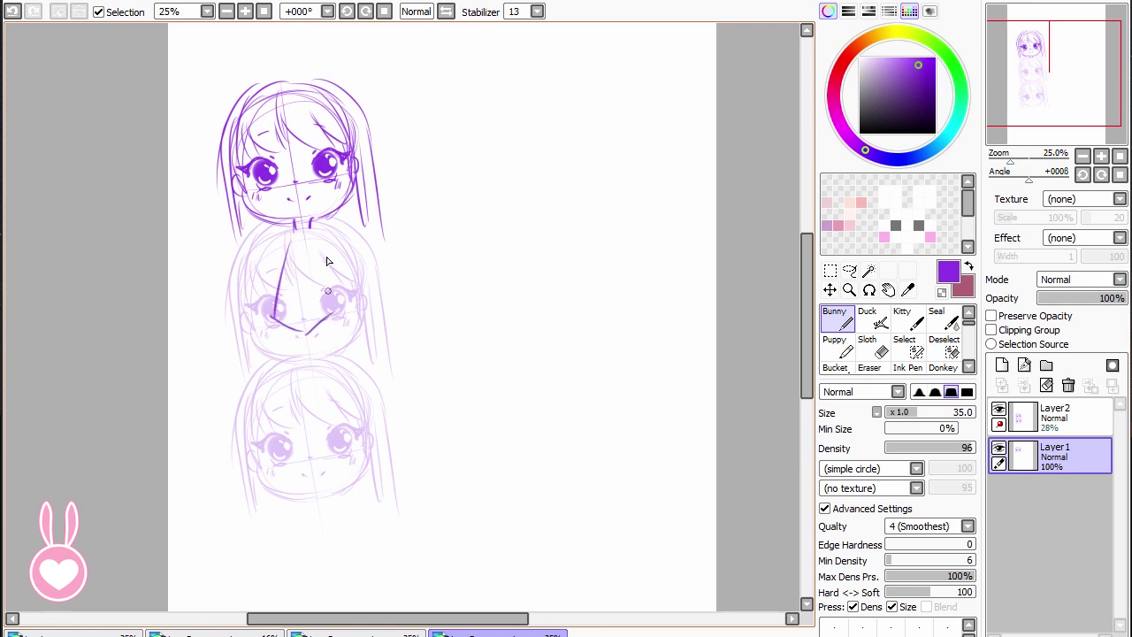
drag(321, 254, 332, 304)
key(ctrl+z)
mouse_move(289, 235)
mouse_down()
mouse_move(285, 249)
mouse_move(290, 238)
mouse_move(316, 246)
mouse_up()
key(ctrl+z)
- Draw stick-figure legs with knees and feet reaching to the bottom of the third head
drag(279, 326, 304, 463)
key(ctrl+z)
drag(282, 328, 309, 485)
mouse_move(326, 312)
mouse_down()
mouse_move(330, 484)
mouse_move(285, 497)
mouse_move(339, 495)
mouse_up()
key(ctrl+z)
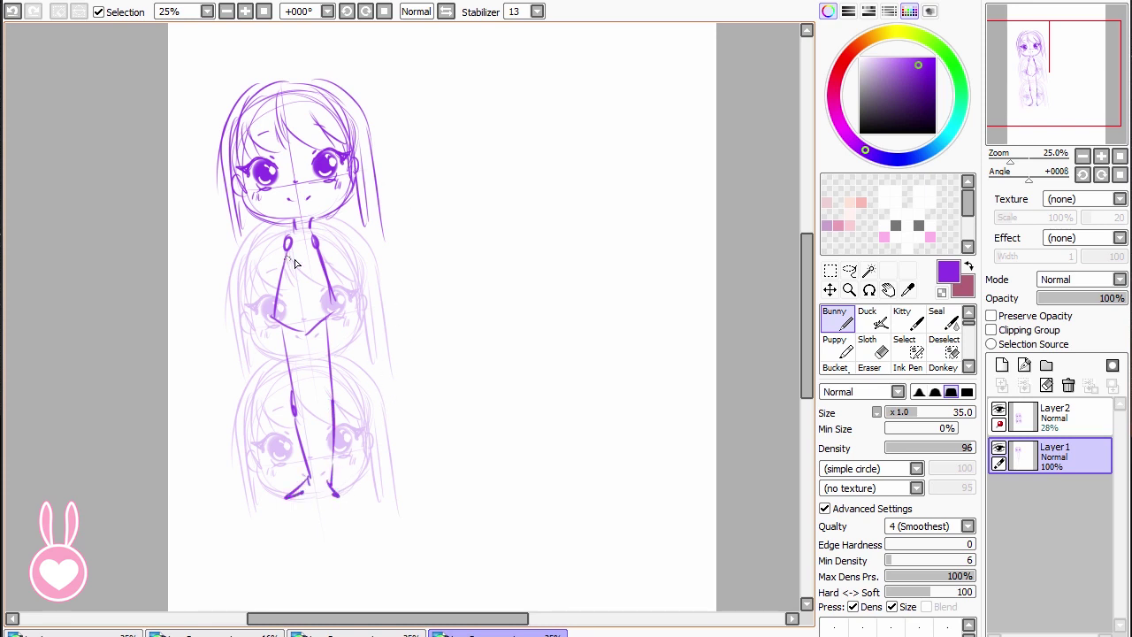
- Draw the arm lines, with the left one bent upward and the right one hanging beside the torso
mouse_move(288, 249)
mouse_down()
mouse_move(250, 281)
mouse_move(233, 267)
mouse_up()
key(ctrl+z)
drag(320, 248, 347, 324)
key(ctrl+z)
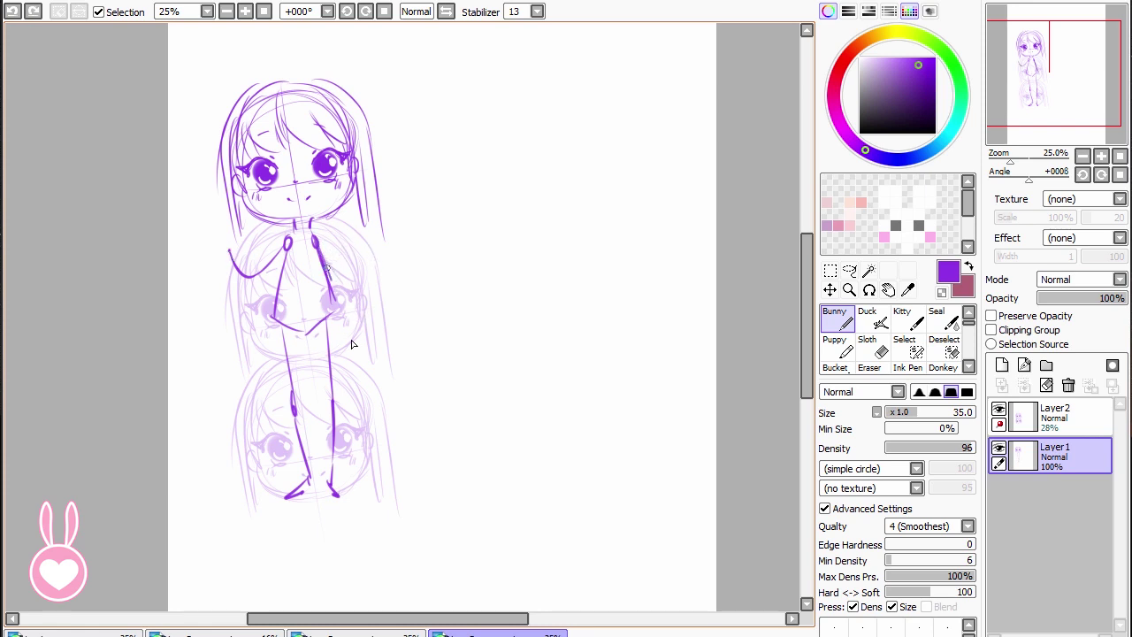
drag(321, 248, 350, 335)
- Extend the long hair down both sides of the body to about hip level
drag(235, 209, 231, 338)
key(ctrl+z)
mouse_move(251, 212)
mouse_down()
mouse_move(267, 318)
mouse_move(279, 329)
mouse_up()
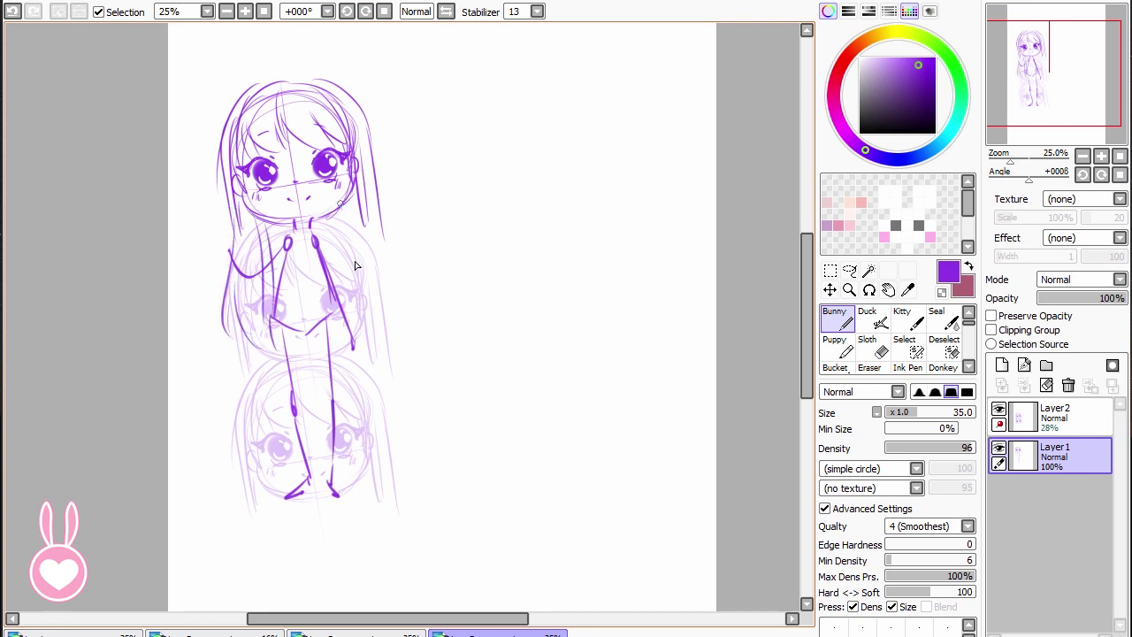
drag(341, 205, 348, 324)
drag(382, 213, 367, 343)
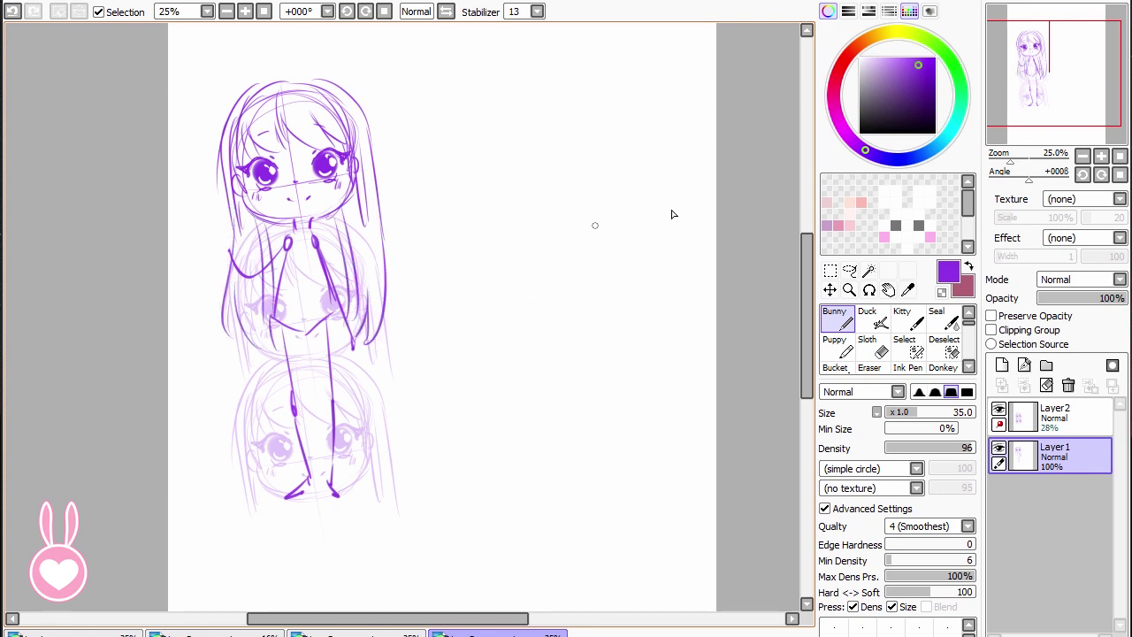
- Outline both legs around the stick lines and start the body contour along the left waist and hip
mouse_move(273, 321)
mouse_down()
mouse_move(285, 394)
mouse_move(301, 405)
mouse_up()
key(ctrl+z)
drag(294, 329, 310, 472)
drag(287, 405, 303, 484)
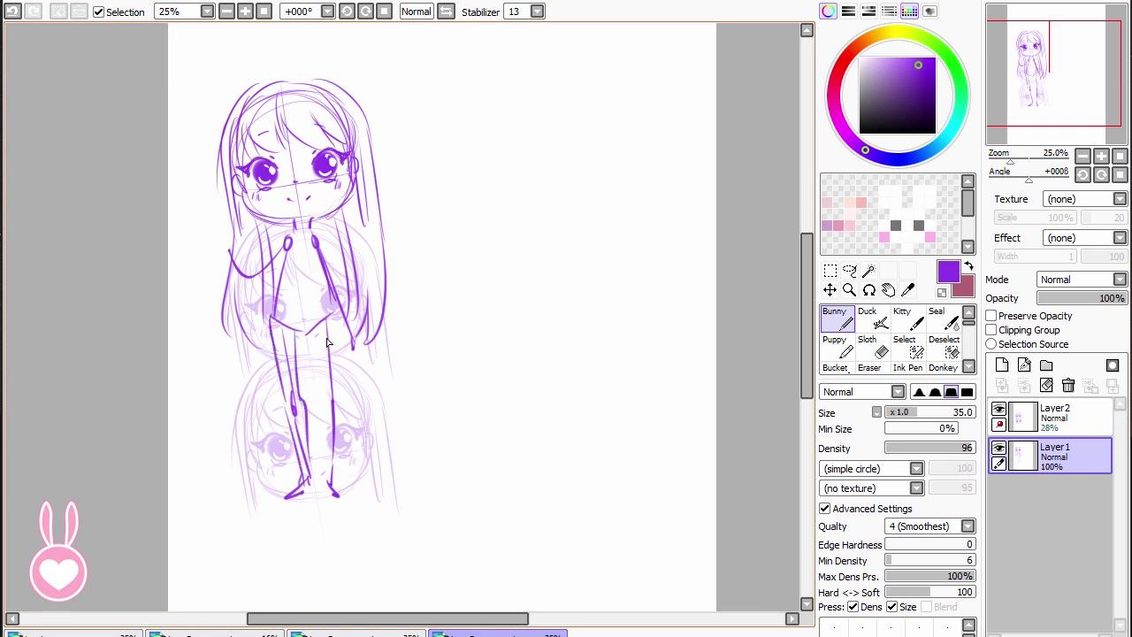
drag(311, 328, 324, 404)
drag(337, 312, 333, 491)
drag(279, 270, 279, 387)
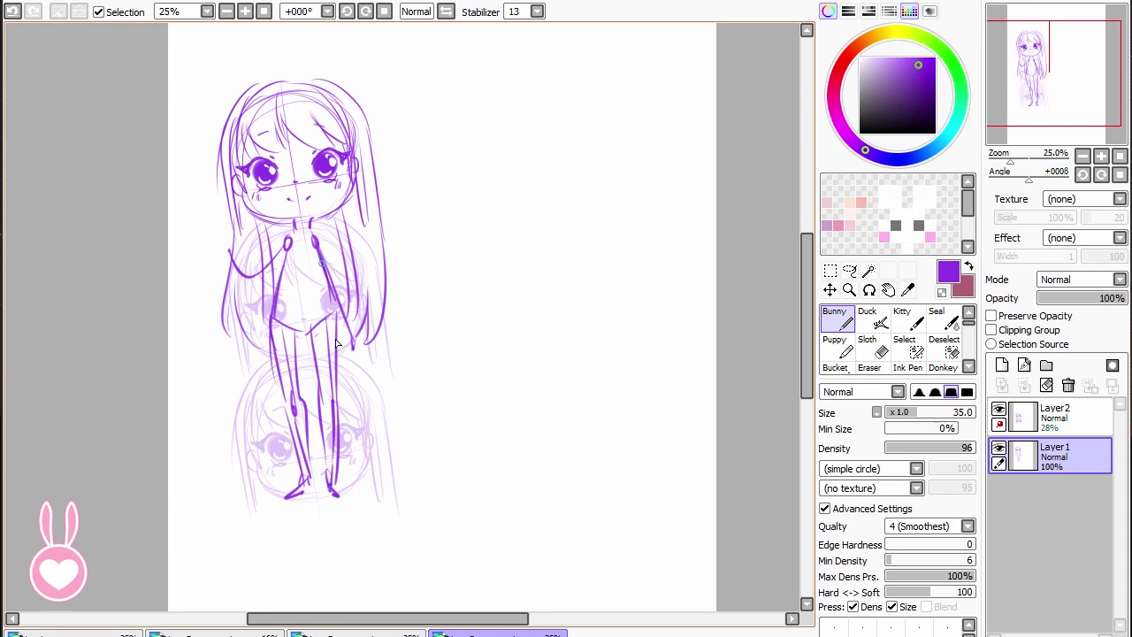
- Add the right waist and hip contour, and erase the right neck line and redraw it closer to the left one
drag(325, 277, 337, 367)
click(869, 363)
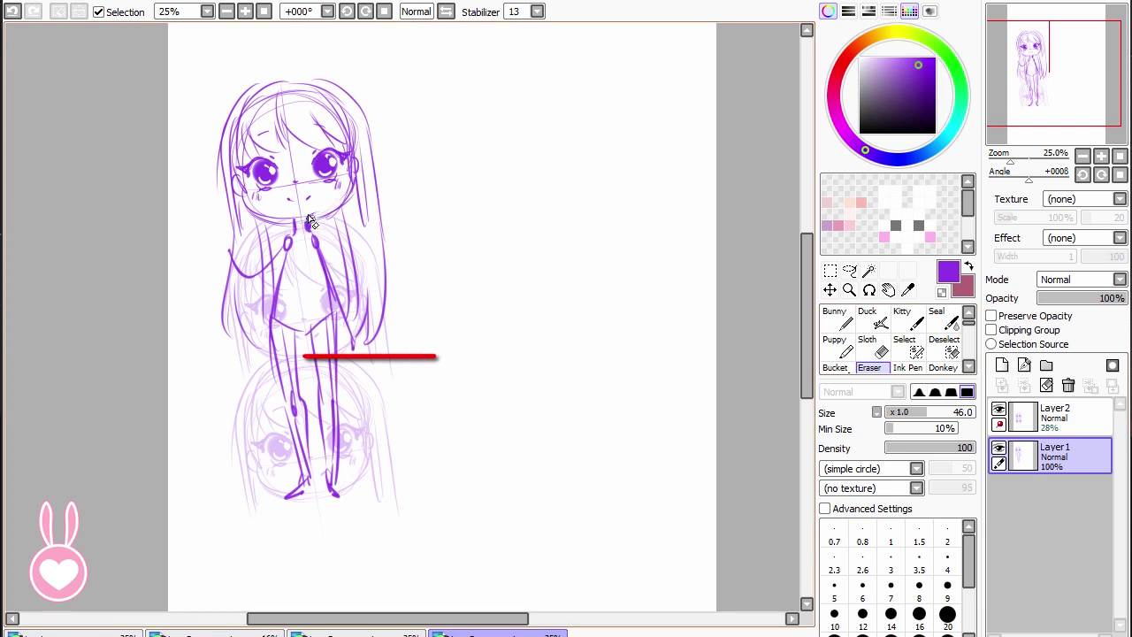
click(837, 319)
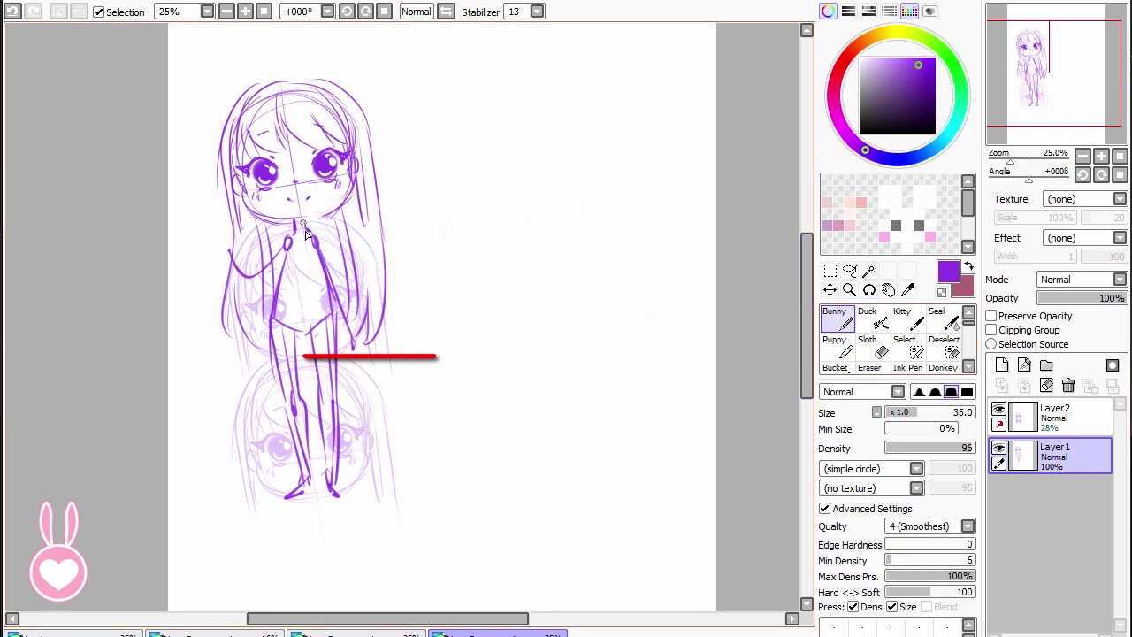
drag(305, 219, 308, 231)
- Select the head with its upper hair, nudge it slightly down toward the neck and clear the selection
click(830, 270)
drag(183, 76, 398, 207)
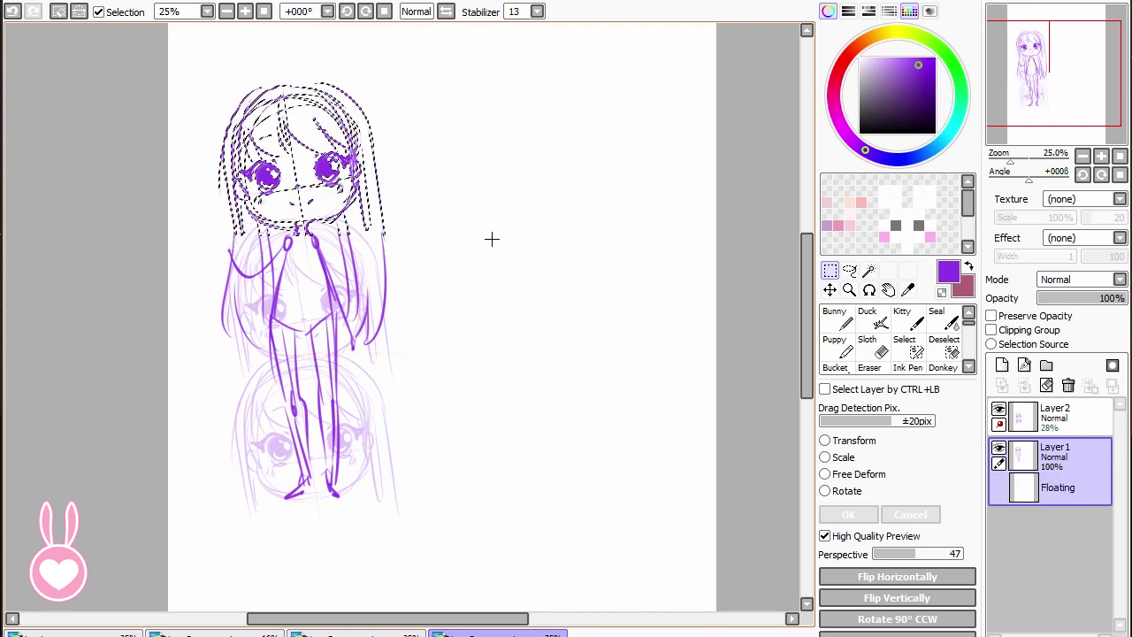
key(ctrl+d)
drag(732, 388, 729, 391)
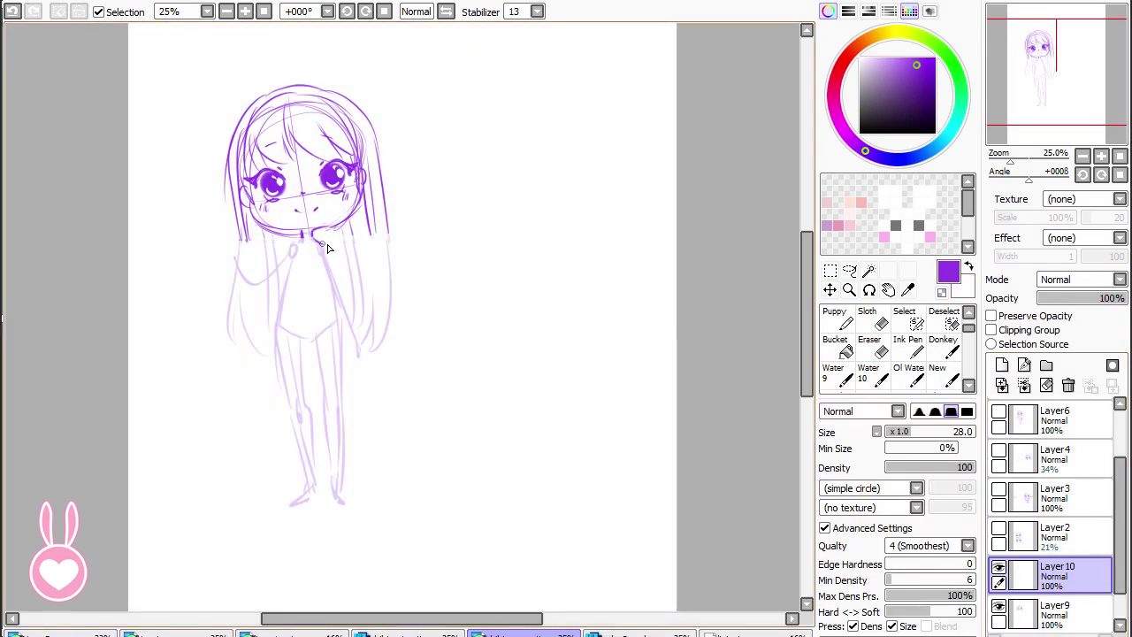
- Outline the right shoulder and the outstretched arm with a small hand on Layer10, over the faded body sketch
key(ctrl+z)
mouse_move(314, 237)
mouse_down()
mouse_move(405, 341)
mouse_move(365, 303)
mouse_move(366, 325)
mouse_move(333, 282)
mouse_move(366, 333)
mouse_move(394, 335)
mouse_up()
key(ctrl+z)
key(ctrl+z)
key(ctrl+z)
key(ctrl+z)
key(ctrl+z)
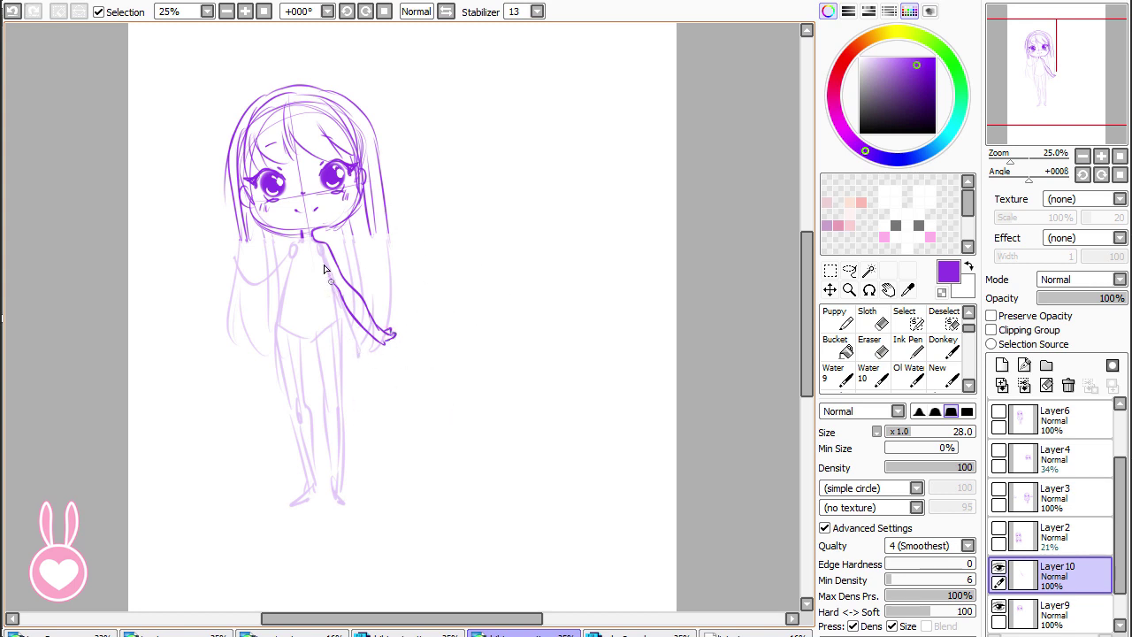
- Outline the right side of the torso and the right leg down to knee level
key(ctrl+z)
drag(325, 261, 331, 284)
drag(332, 283, 340, 331)
key(ctrl+z)
key(ctrl+z)
mouse_move(332, 283)
mouse_down()
mouse_move(341, 336)
mouse_move(342, 318)
mouse_up()
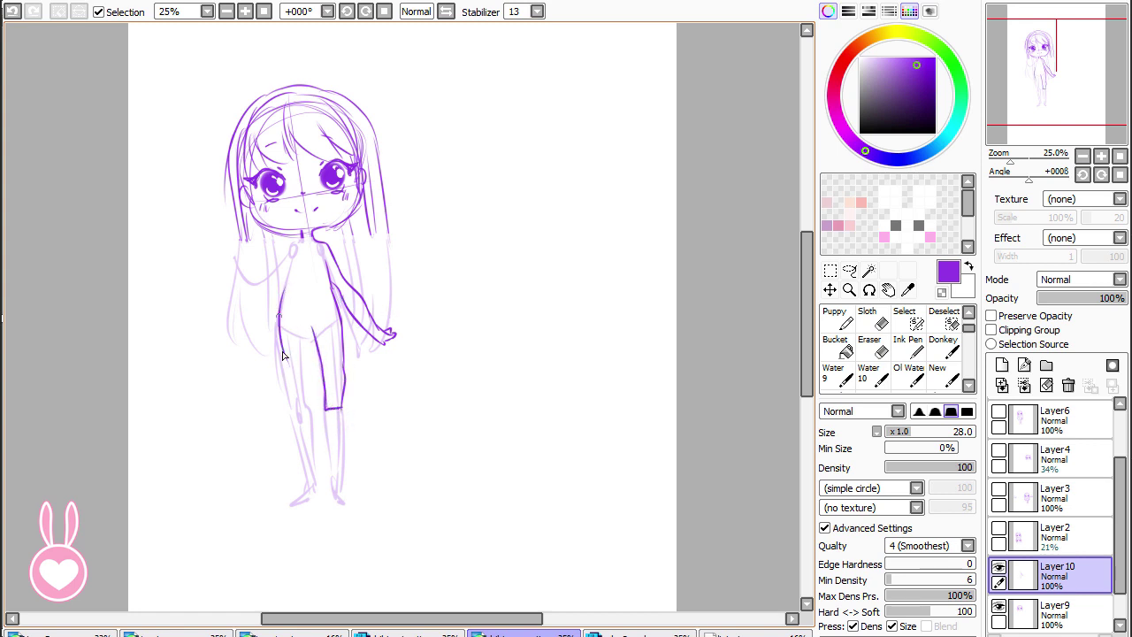
- Outline the left waist, hip and left leg down to knee level
key(ctrl+z)
mouse_move(290, 364)
mouse_down()
mouse_move(315, 408)
mouse_move(312, 397)
mouse_up()
key(ctrl+z)
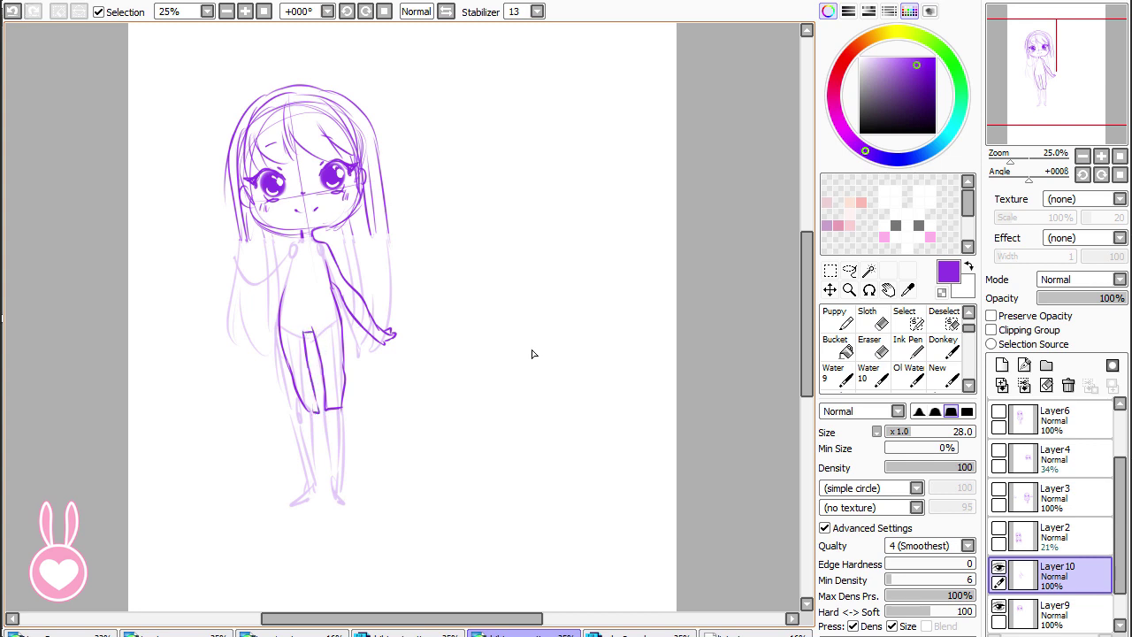
- Hide the faded guide sketch on Layer1 so only the head and the new body outline show
click(999, 605)
click(999, 606)
scroll(1121, 576, down, 1)
click(1000, 609)
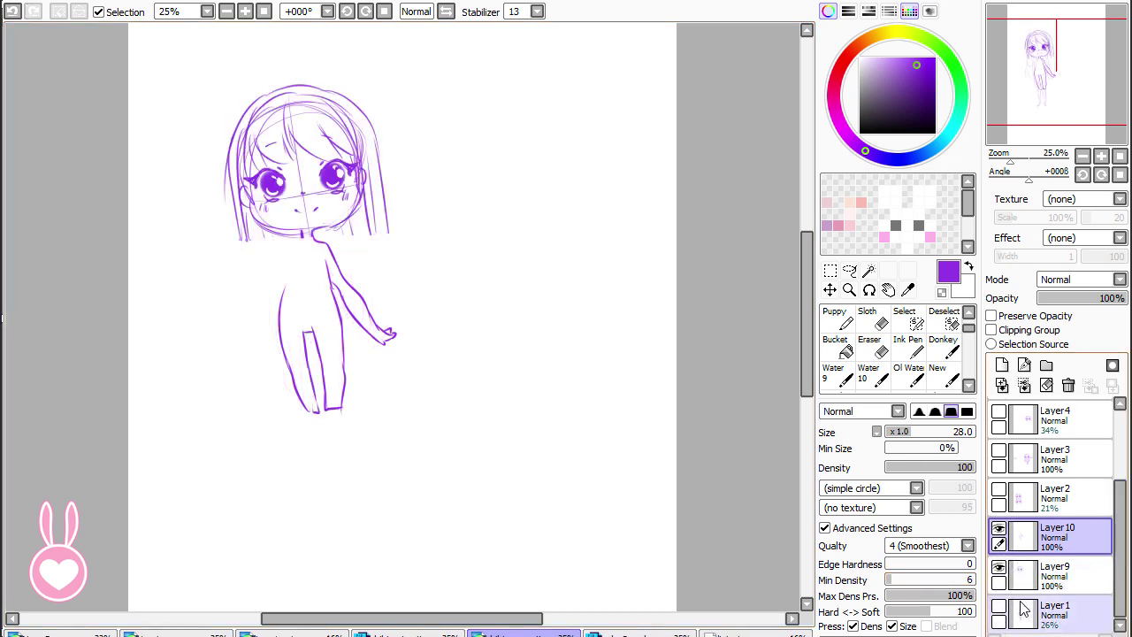
click(1000, 608)
click(1001, 609)
- Draw the left shoulder and the left arm hanging beside the torso with the Bunny brush, and extend the left waist line upward
click(851, 268)
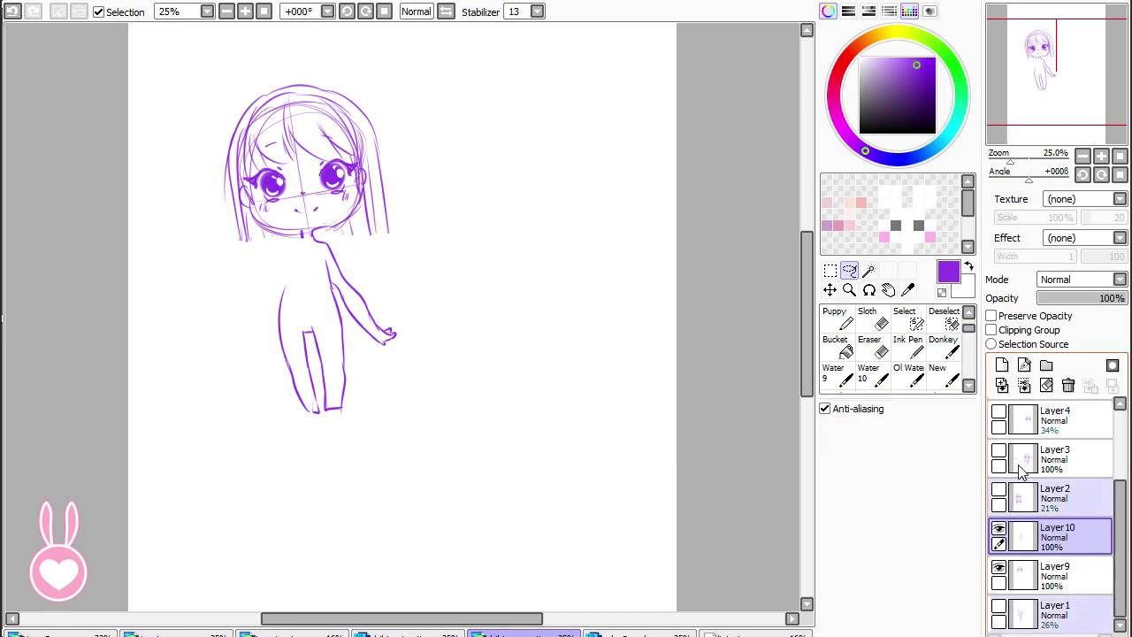
click(947, 377)
click(845, 320)
scroll(844, 320, up, 1)
click(838, 318)
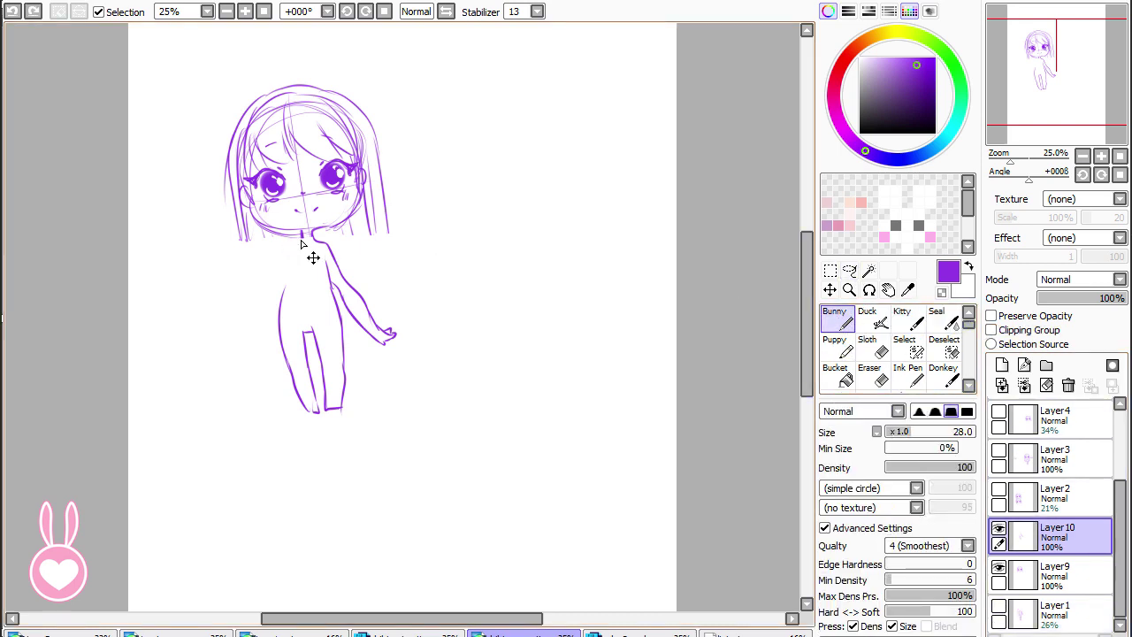
drag(271, 288, 265, 339)
key(ctrl+z)
drag(278, 262, 266, 329)
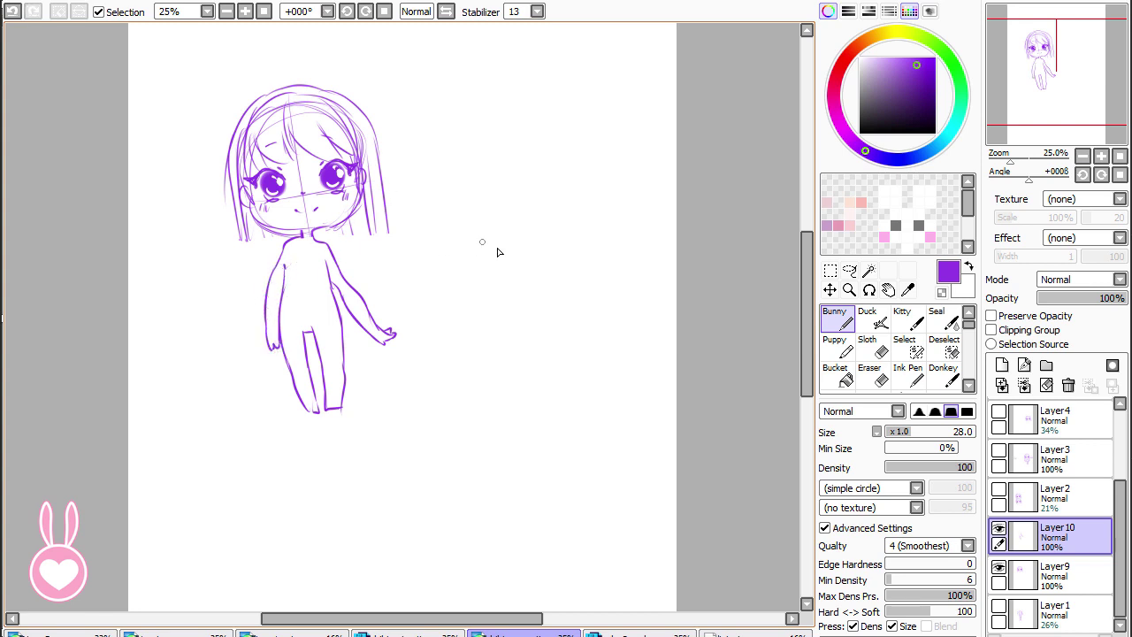
- Lasso both legs, lengthen them downward with Free Deform and reconnect the left hip line to the leg
click(848, 270)
mouse_move(359, 365)
mouse_down()
mouse_move(316, 453)
mouse_move(317, 434)
mouse_move(322, 462)
mouse_up()
key(ctrl+t)
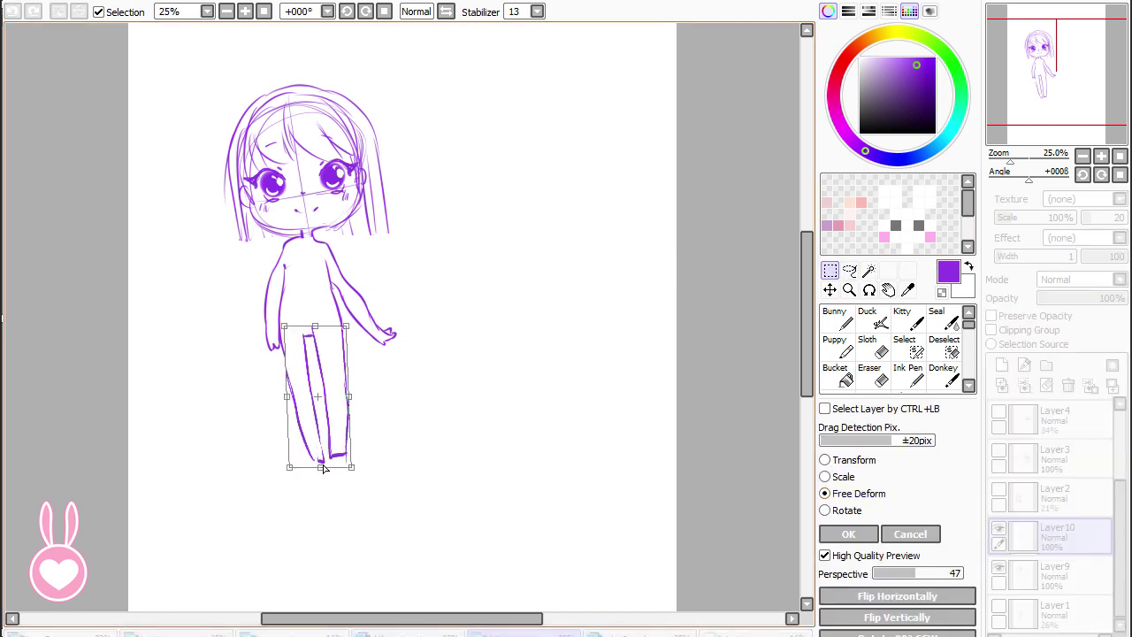
click(848, 533)
key(ctrl+d)
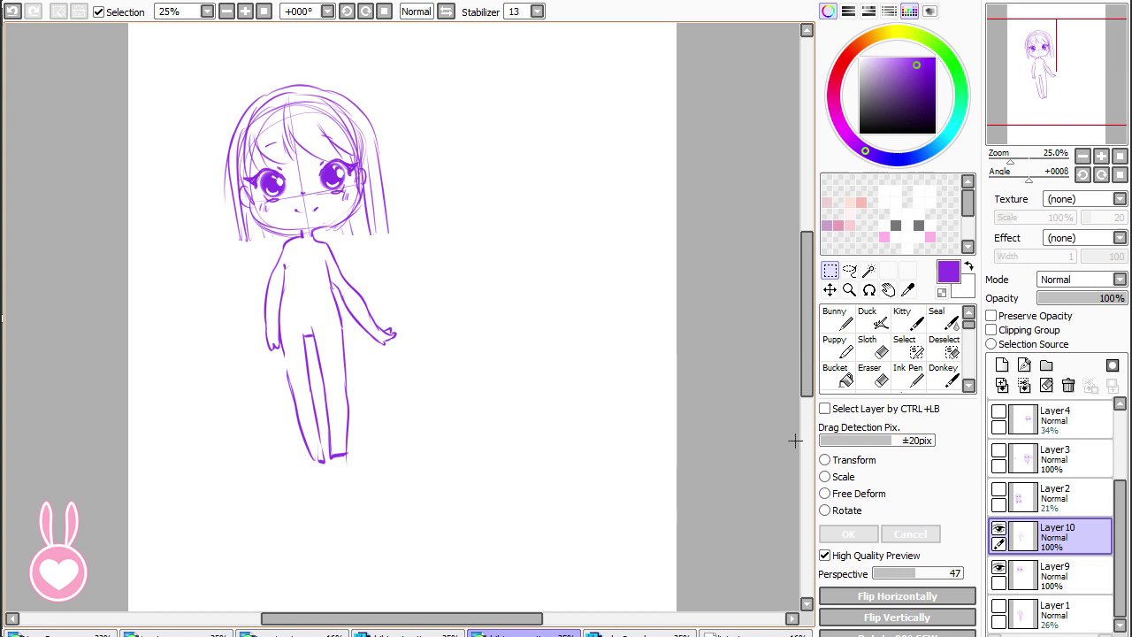
click(943, 375)
click(835, 319)
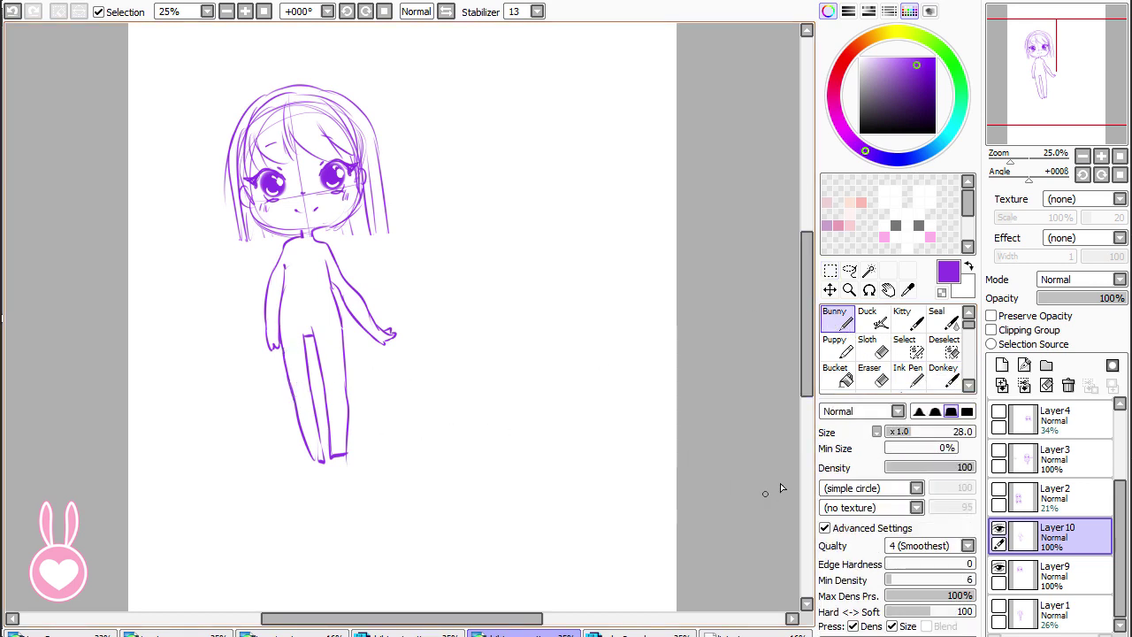
- Erase the upper edge of the right arm and redraw it from the shoulder with the Bunny brush
click(849, 269)
click(837, 320)
key(ctrl+z)
mouse_move(312, 233)
mouse_down()
mouse_move(339, 244)
mouse_move(341, 276)
mouse_up()
key(e)
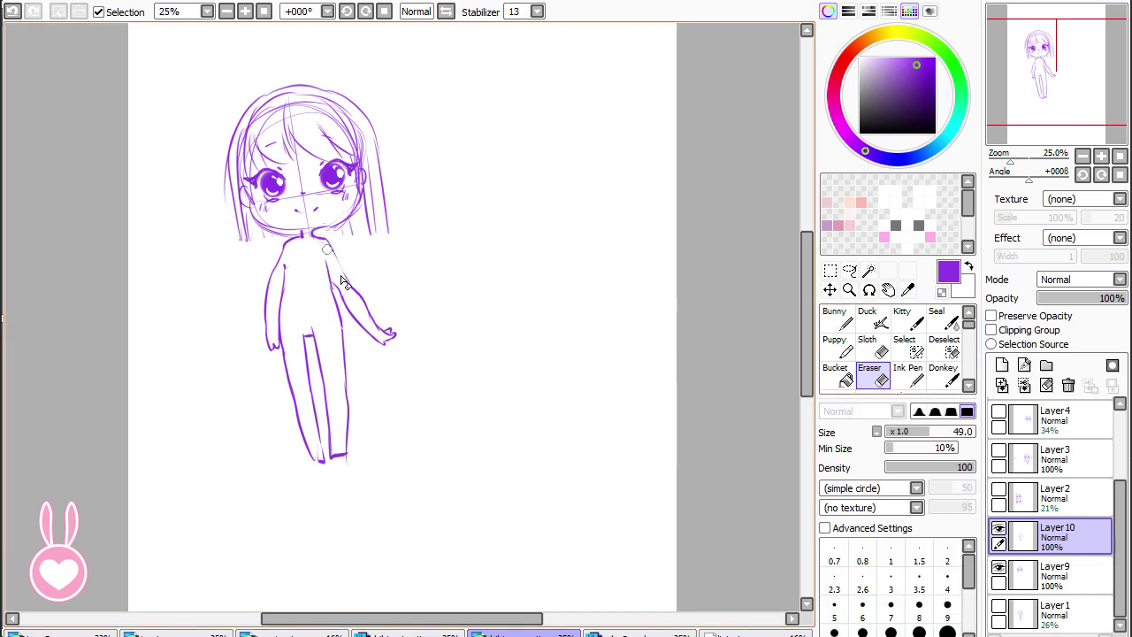
click(837, 319)
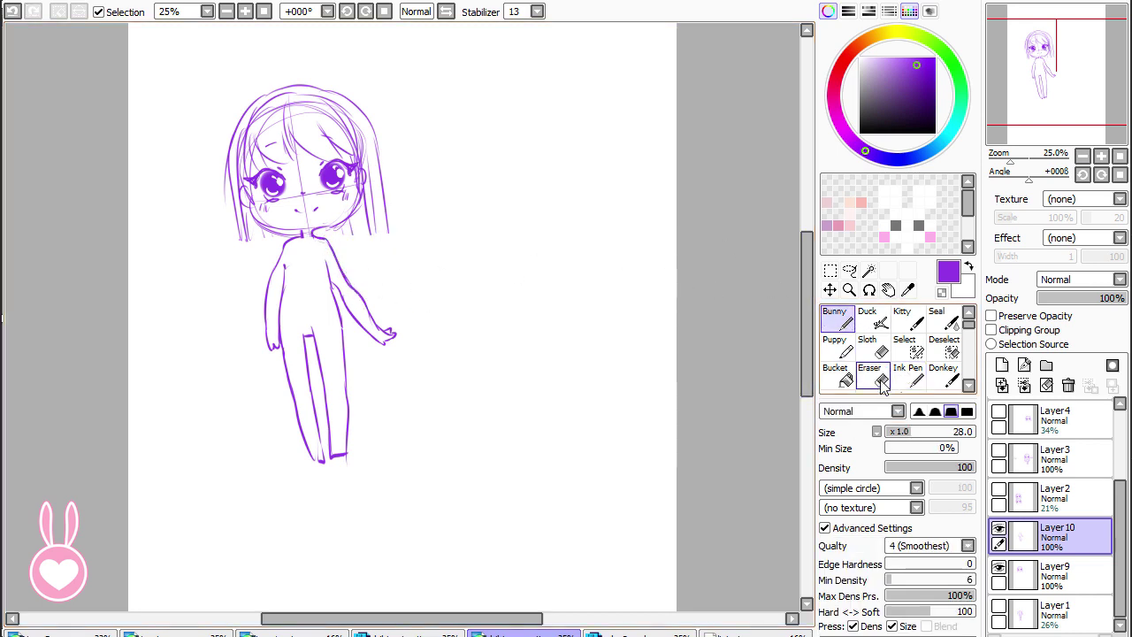
- Lasso the right arm and shorten it with Free Deform, pulling the hand up toward the body
click(848, 270)
mouse_move(380, 270)
mouse_down()
mouse_move(429, 329)
mouse_move(381, 268)
mouse_up()
click(829, 271)
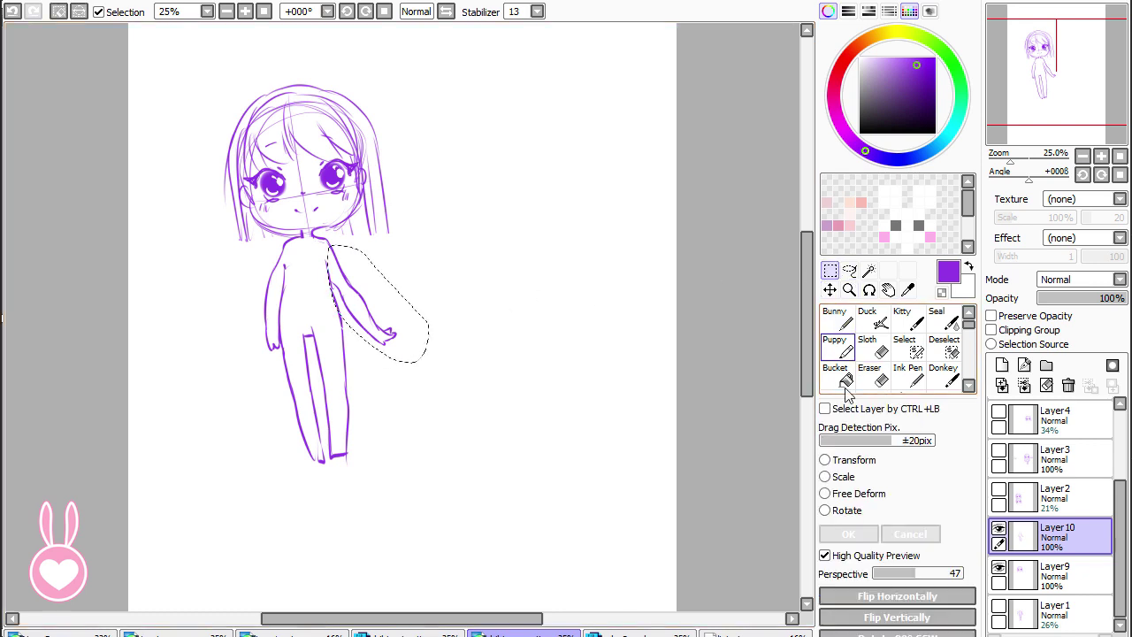
click(854, 494)
mouse_move(397, 345)
mouse_down()
mouse_move(390, 326)
mouse_move(351, 309)
mouse_up()
click(849, 534)
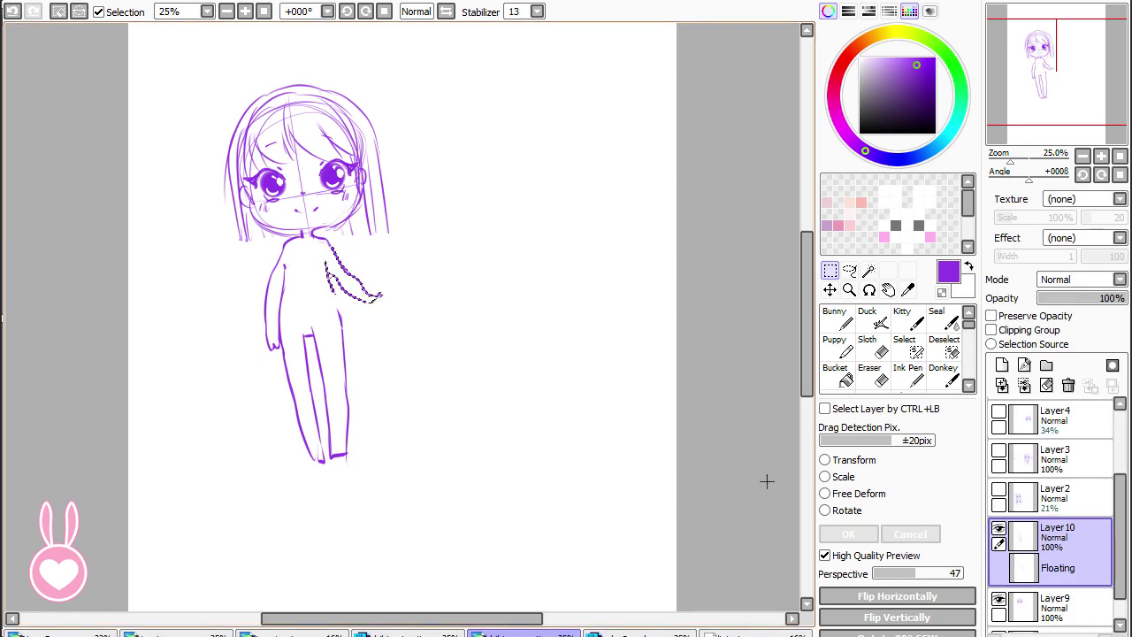
- Shorten the left arm with Free Deform, clear the selection and erase the leftover lines around it
mouse_move(281, 323)
mouse_down()
mouse_move(266, 366)
mouse_move(278, 323)
mouse_move(284, 352)
mouse_move(278, 336)
mouse_up()
key(ctrl+t)
click(825, 494)
click(849, 534)
key(ctrl+d)
click(877, 377)
- Lasso both legs, shift them slightly upward and pull their lower ends up and to the left with Free Deform
click(849, 272)
drag(359, 326, 418, 425)
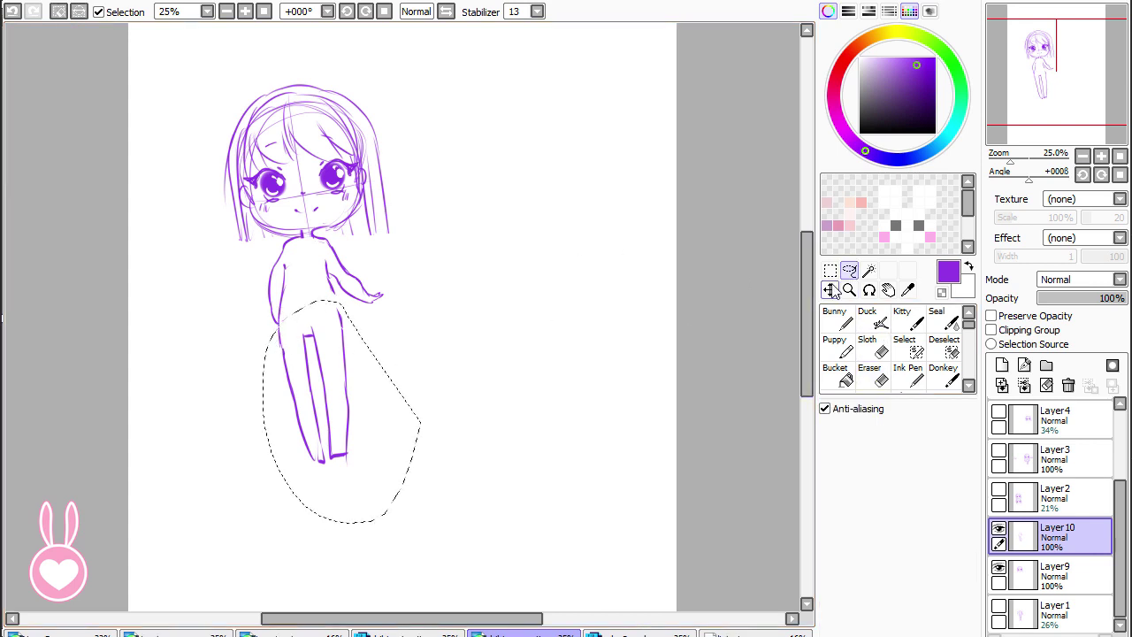
key(ctrl+t)
drag(329, 407, 332, 391)
click(824, 493)
drag(313, 453, 279, 419)
drag(338, 435, 304, 420)
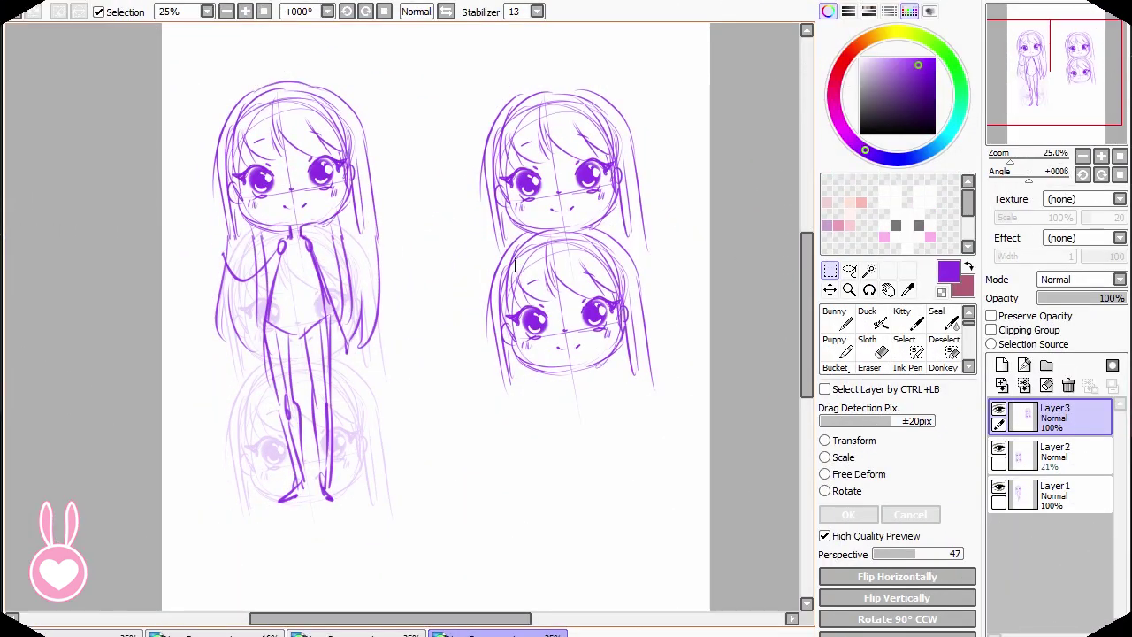
- Cut the lower head of the right-hand pair onto its own layer and set that layer's opacity to 34%
drag(464, 228, 676, 433)
key(ctrl+x)
key(ctrl+v)
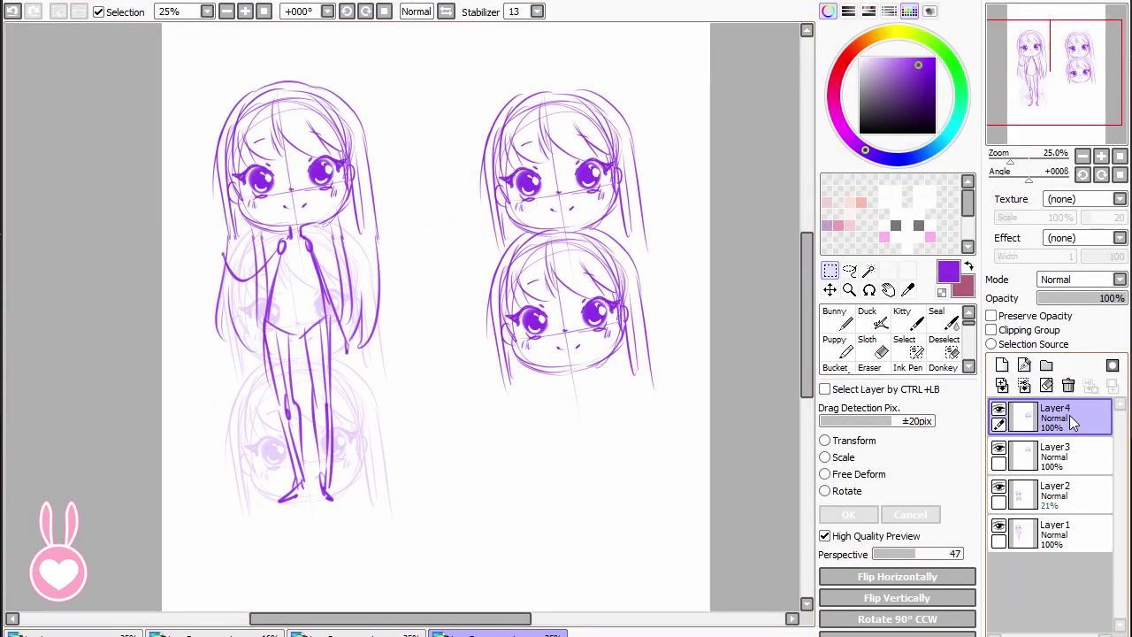
click(1069, 303)
click(837, 319)
click(1000, 449)
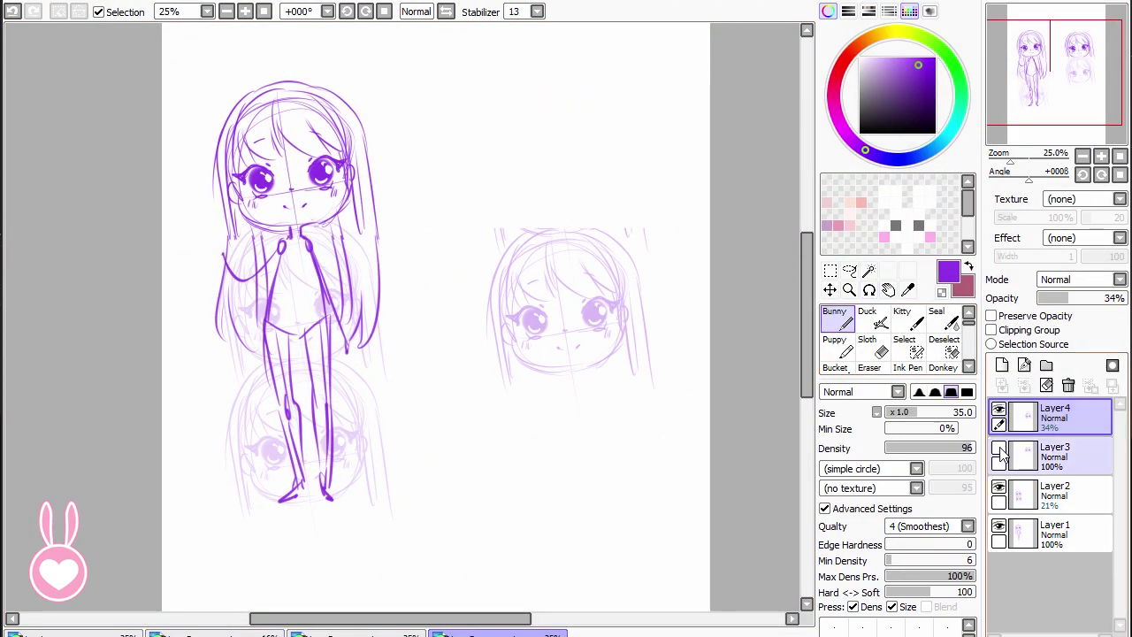
click(999, 449)
- On Layer3, draw a stick-figure body with neck, torso, legs and arms within the height of the faded second head
click(1054, 457)
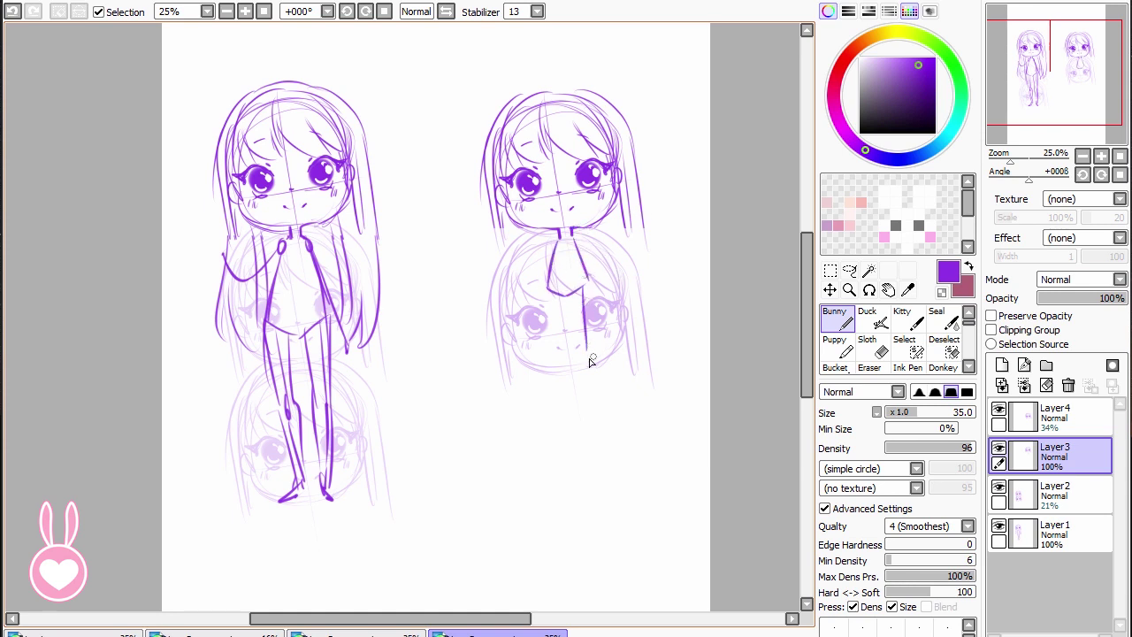
mouse_move(549, 290)
mouse_down()
mouse_move(560, 377)
mouse_move(562, 350)
mouse_move(565, 367)
mouse_up()
key(ctrl+z)
key(ctrl+z)
drag(565, 366, 551, 373)
key(ctrl+z)
mouse_move(553, 247)
mouse_down()
mouse_move(524, 252)
mouse_move(590, 277)
mouse_move(595, 306)
mouse_up()
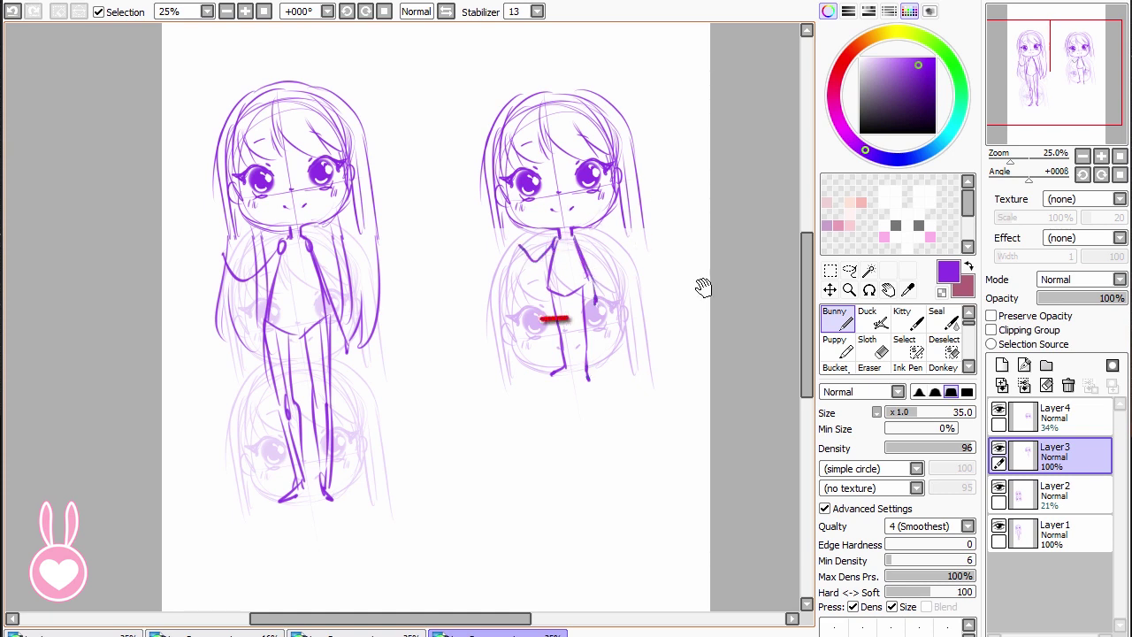
- Outline both legs of the short chibi around the stick lines, from the hips to the feet
drag(704, 286, 700, 294)
key(ctrl+z)
mouse_move(543, 295)
mouse_down()
mouse_move(554, 376)
mouse_move(585, 304)
mouse_move(577, 333)
mouse_up()
drag(582, 292, 584, 381)
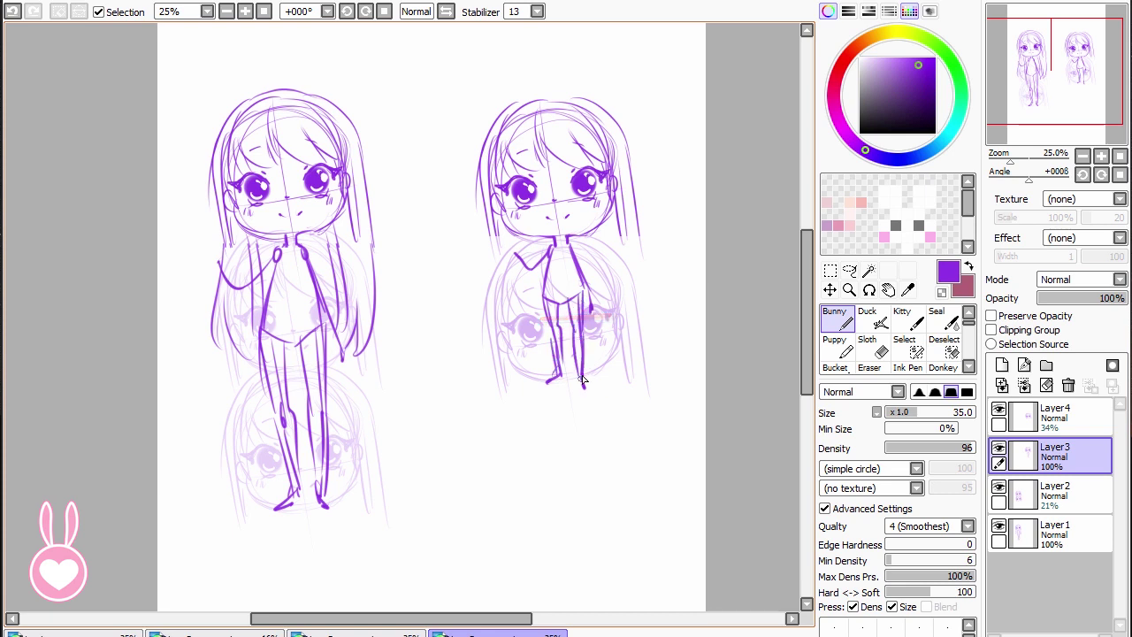
key(ctrl+z)
drag(584, 334, 584, 379)
- Extend the short chibi's hair down both sides of the body past the hips and touch up the hair at the crown
drag(666, 309, 666, 316)
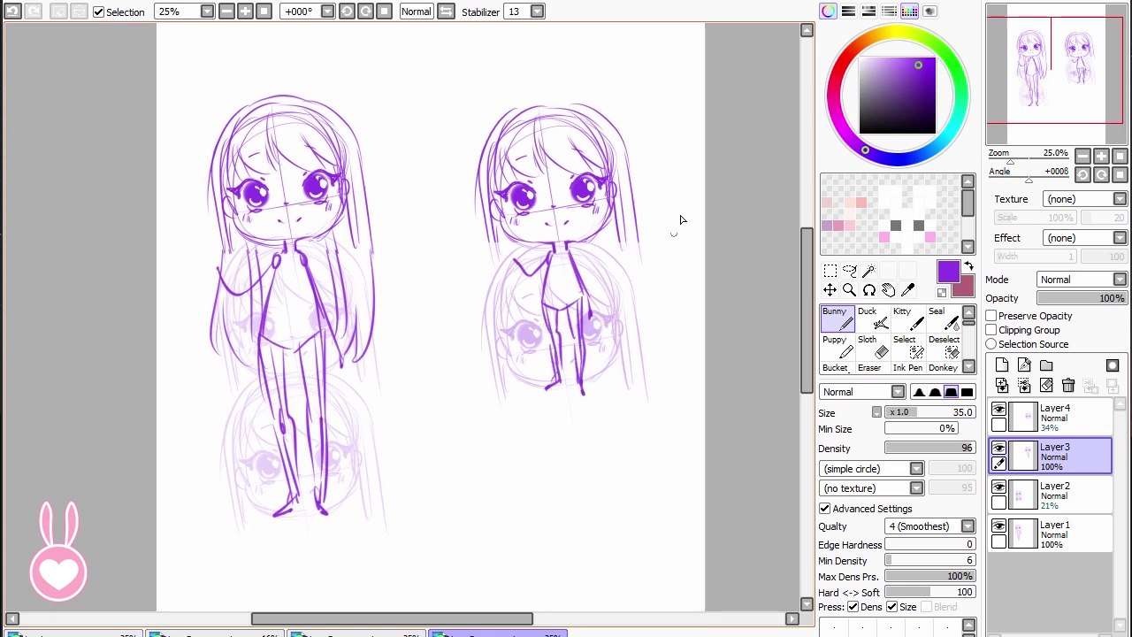
drag(485, 252, 497, 323)
drag(506, 233, 531, 310)
mouse_move(610, 219)
mouse_down()
mouse_move(608, 302)
mouse_move(617, 287)
mouse_up()
mouse_move(525, 107)
mouse_down()
mouse_move(577, 103)
mouse_move(587, 116)
mouse_up()
key(ctrl+z)
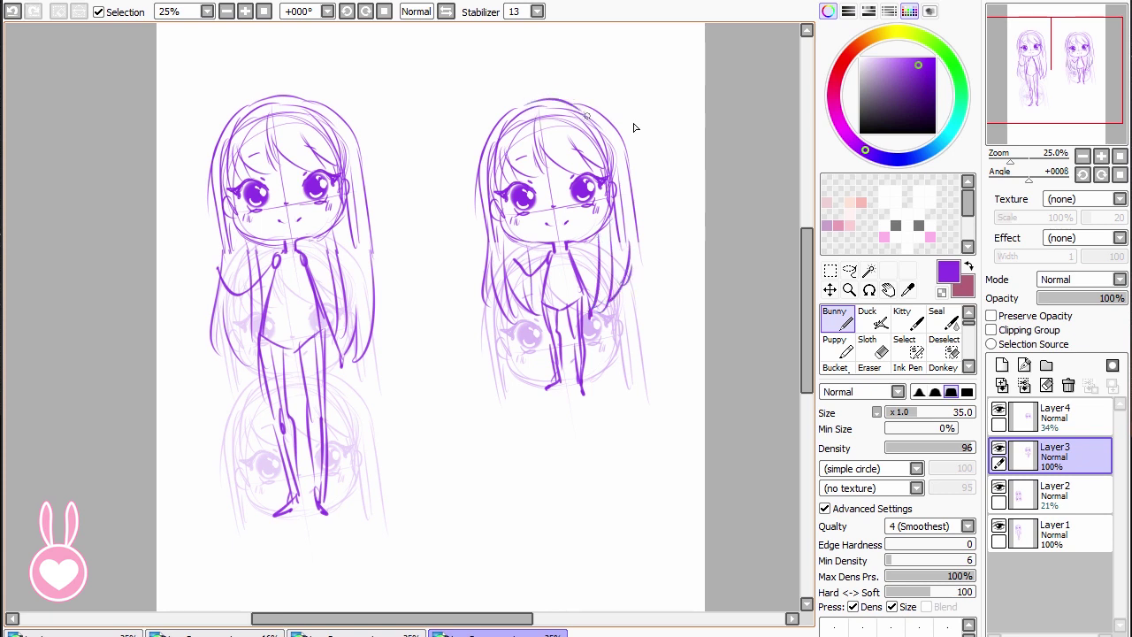
key(ctrl+z)
drag(567, 243, 602, 228)
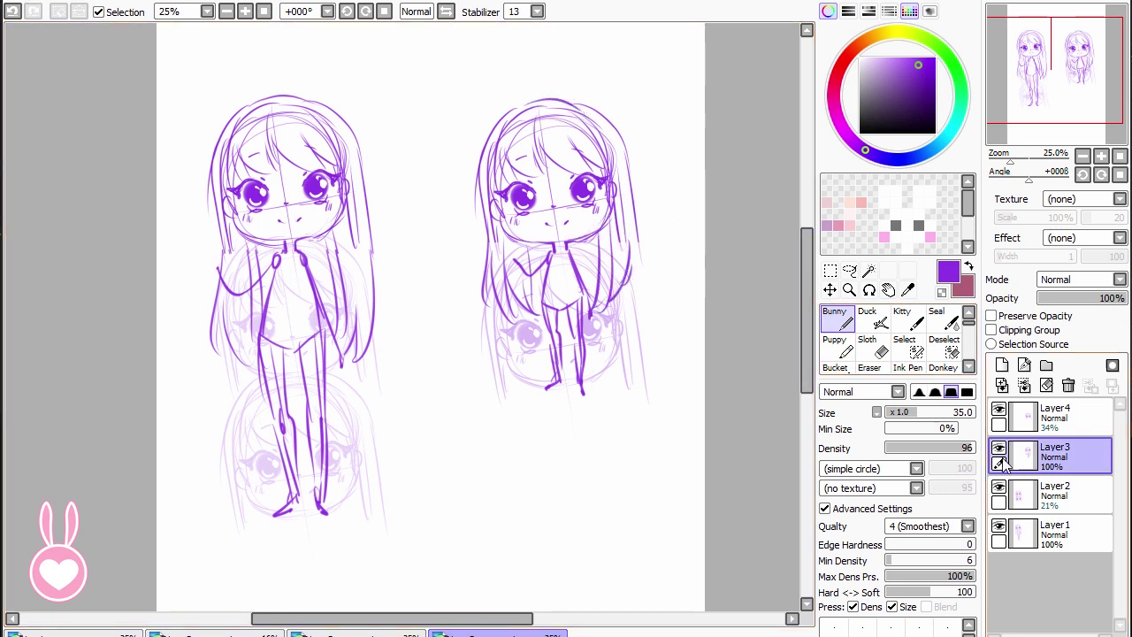
- Hide the faded guide heads on Layer4 and Layer2, and move the two figures closer together with their feet level
click(998, 410)
click(999, 526)
click(998, 526)
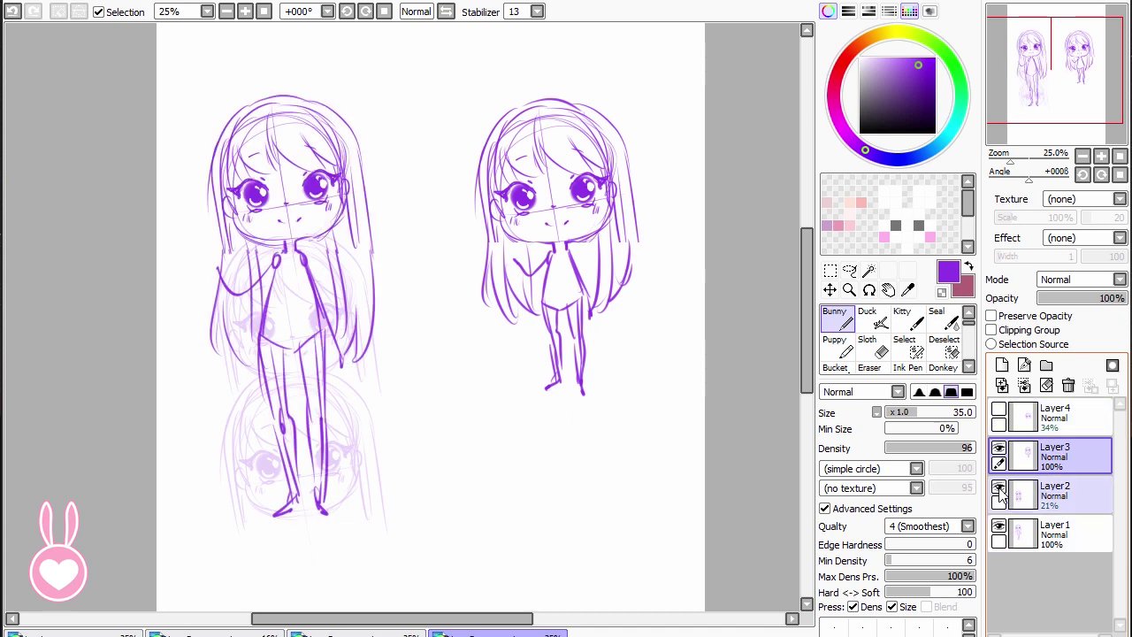
click(999, 487)
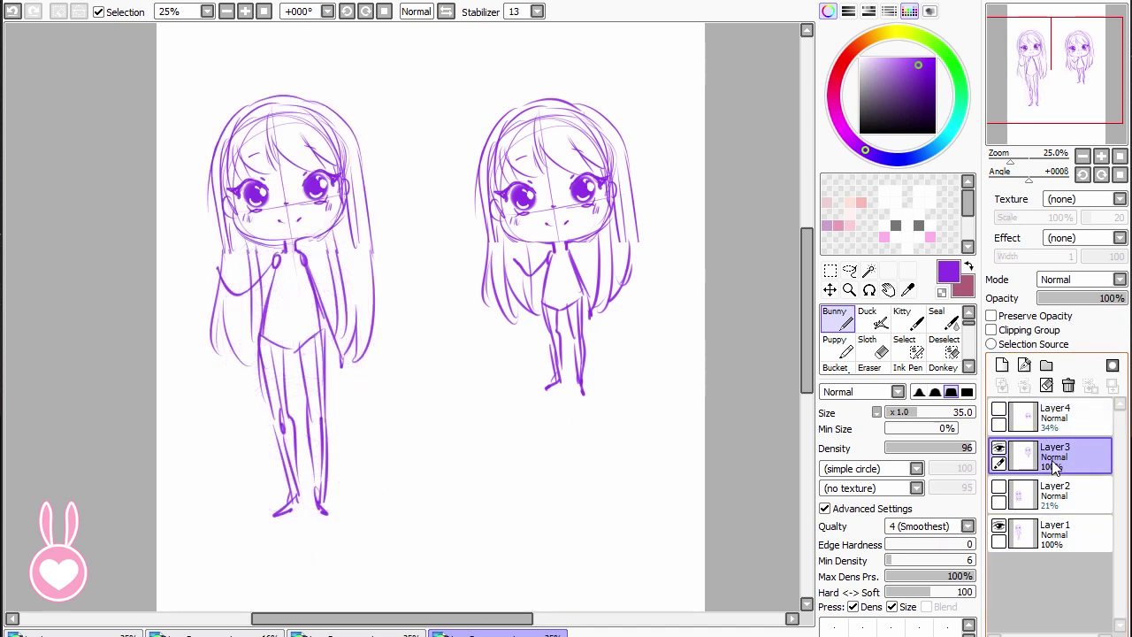
click(831, 292)
drag(665, 309, 677, 433)
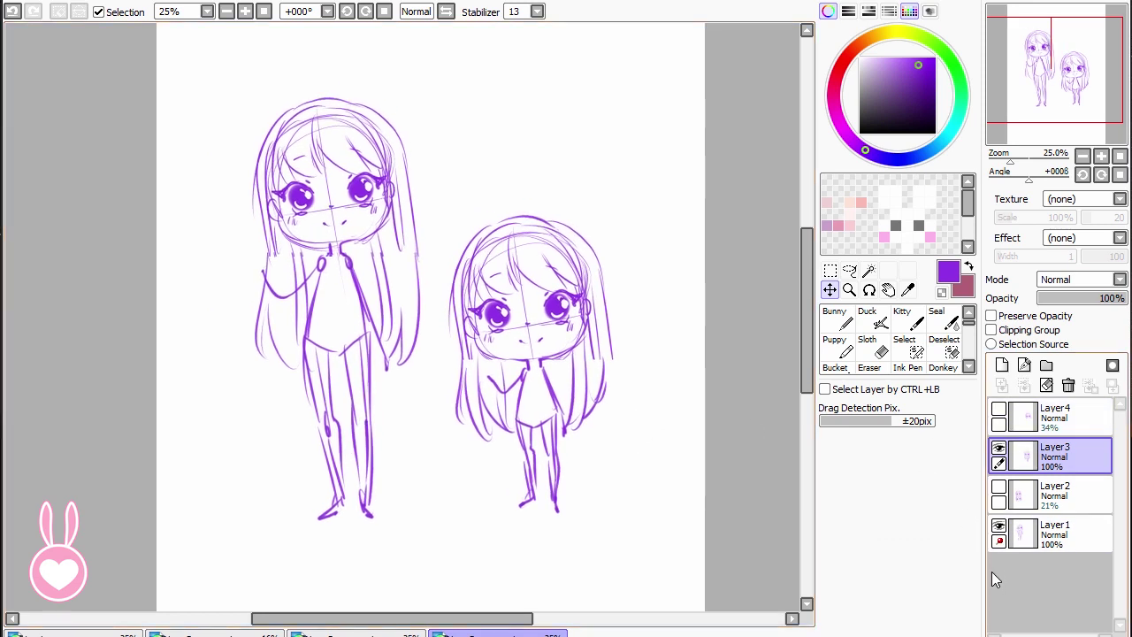
- Handwrite the label "3 GŁOWY" beside the tall chibi with the Bunny brush and add a label beside the short one
click(835, 316)
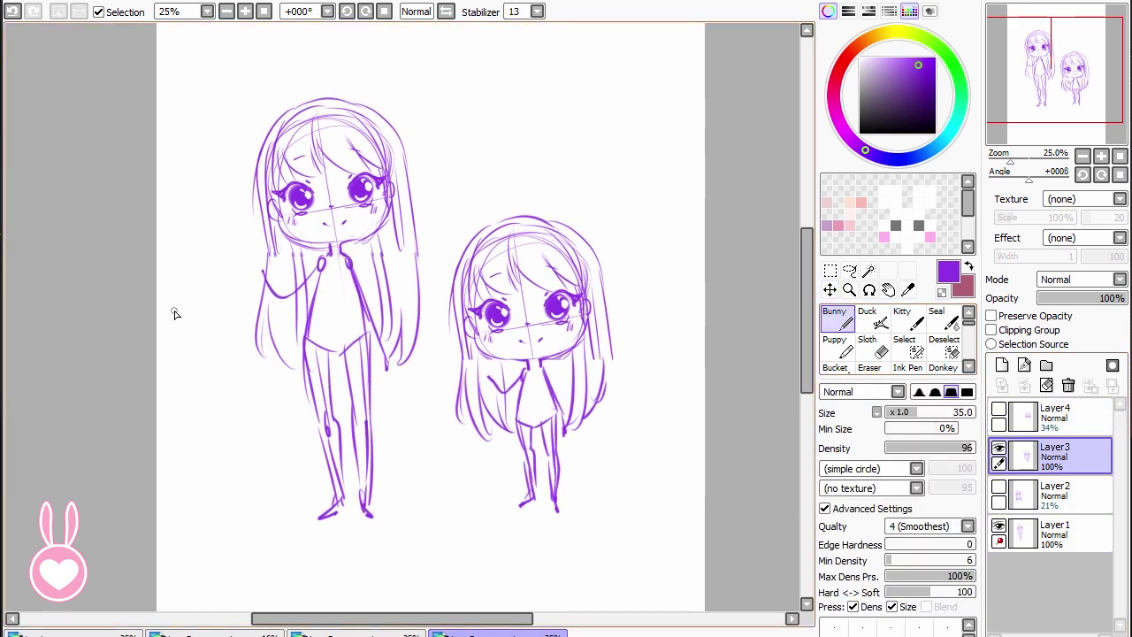
drag(183, 314, 183, 355)
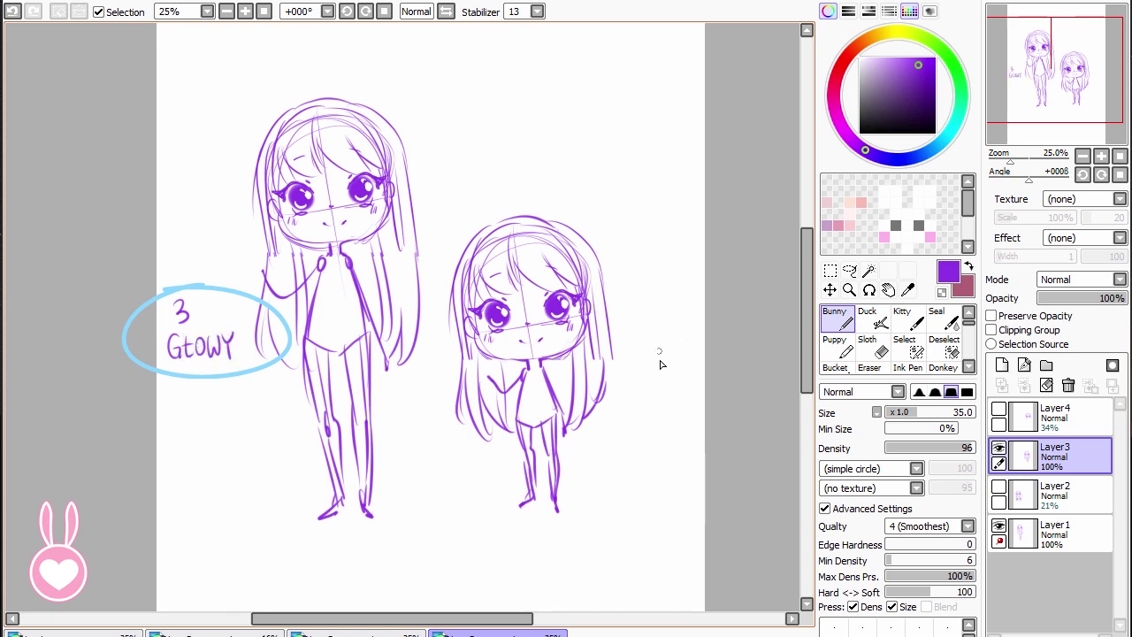
mouse_move(638, 281)
mouse_down()
mouse_move(615, 315)
mouse_move(622, 329)
mouse_move(629, 316)
mouse_move(675, 318)
mouse_up()
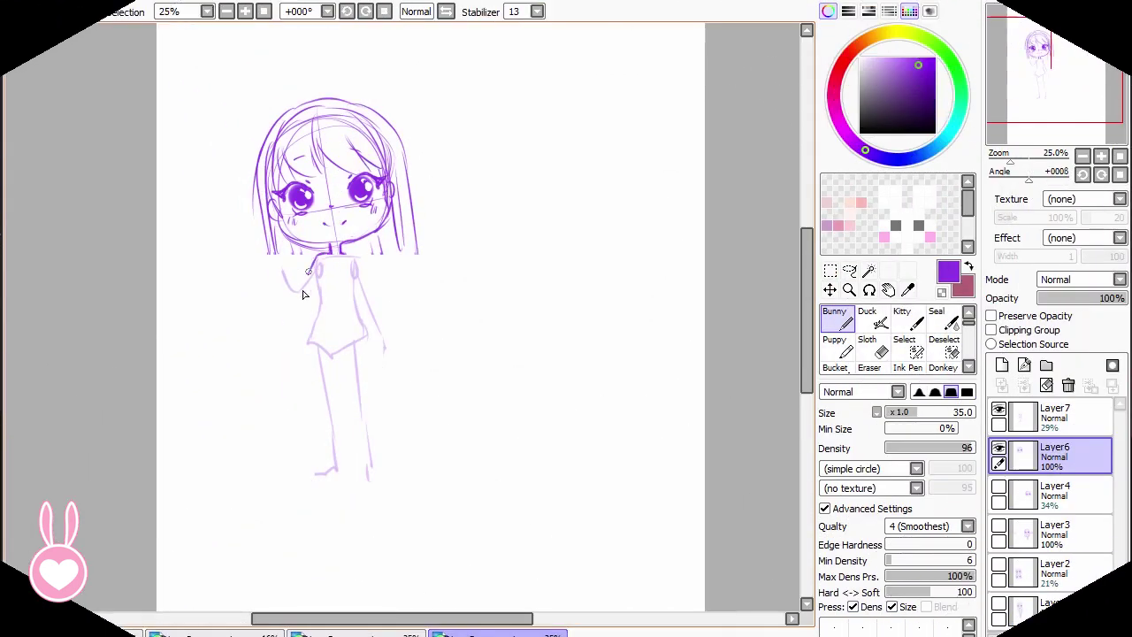
- Outline the raised arm, shoulder and waist of the chibi over the faded stick figure on Layer6
mouse_move(309, 272)
mouse_down()
mouse_move(299, 285)
mouse_move(285, 256)
mouse_up()
key(ctrl+z)
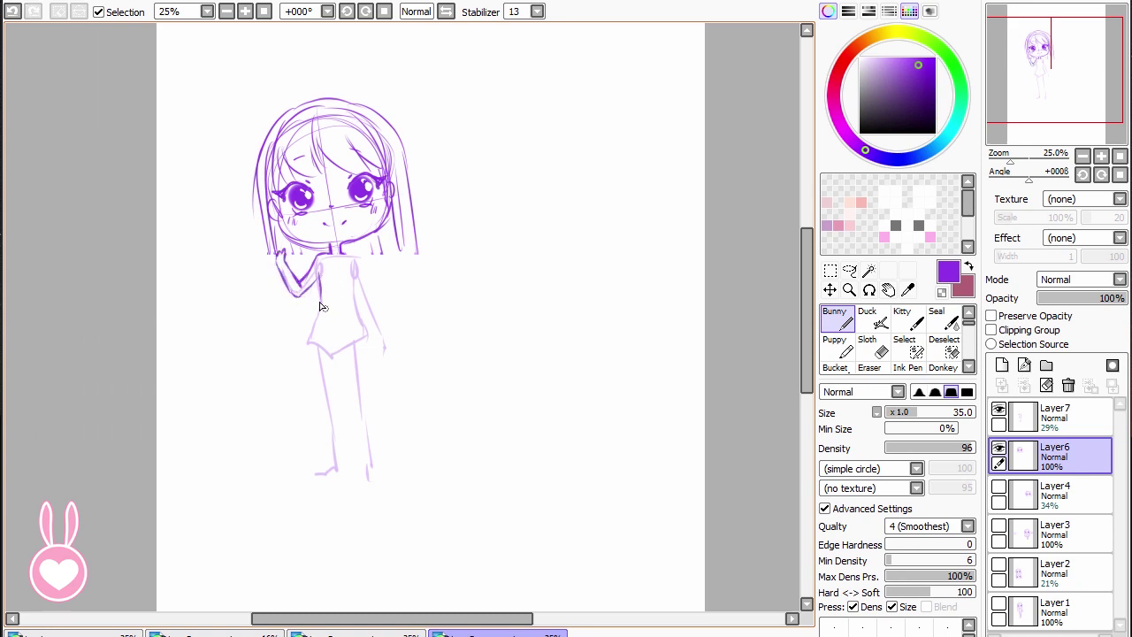
key(ctrl+z)
drag(319, 272, 321, 302)
mouse_move(321, 302)
mouse_down()
mouse_move(310, 348)
mouse_move(313, 340)
mouse_move(320, 384)
mouse_up()
key(ctrl+z)
- Outline both slim legs and feet of the chibi along the stick lines, from the hips down
drag(332, 343, 331, 389)
drag(339, 442, 335, 453)
mouse_move(324, 388)
mouse_down()
mouse_move(333, 455)
mouse_move(319, 467)
mouse_up()
key(ctrl+z)
mouse_move(319, 466)
mouse_down()
mouse_move(317, 478)
mouse_move(316, 463)
mouse_up()
key(ctrl+z)
drag(331, 350, 341, 349)
drag(340, 350, 348, 373)
mouse_move(360, 320)
mouse_down()
mouse_move(356, 405)
mouse_move(364, 384)
mouse_move(375, 469)
mouse_up()
key(ctrl+z)
key(ctrl+z)
mouse_move(365, 389)
mouse_down()
mouse_move(375, 441)
mouse_move(361, 394)
mouse_move(355, 408)
mouse_move(365, 382)
mouse_move(369, 471)
mouse_up()
key(ctrl+z)
key(ctrl+z)
key(ctrl+z)
- Outline the other side of the torso and the lowered arm, and hide the faded stick figure on Layer7
drag(360, 331, 355, 269)
mouse_move(342, 254)
mouse_down()
mouse_move(353, 255)
mouse_move(372, 340)
mouse_up()
key(ctrl+z)
key(ctrl+z)
drag(356, 287, 373, 342)
key(ctrl+z)
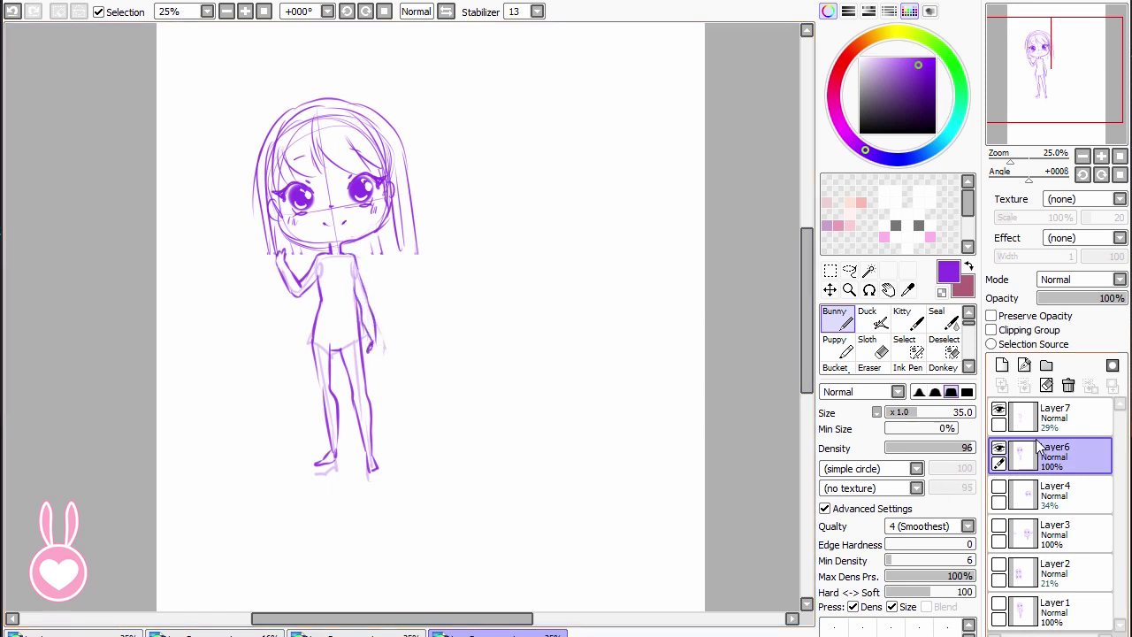
click(998, 412)
drag(356, 270, 356, 320)
key(ctrl+z)
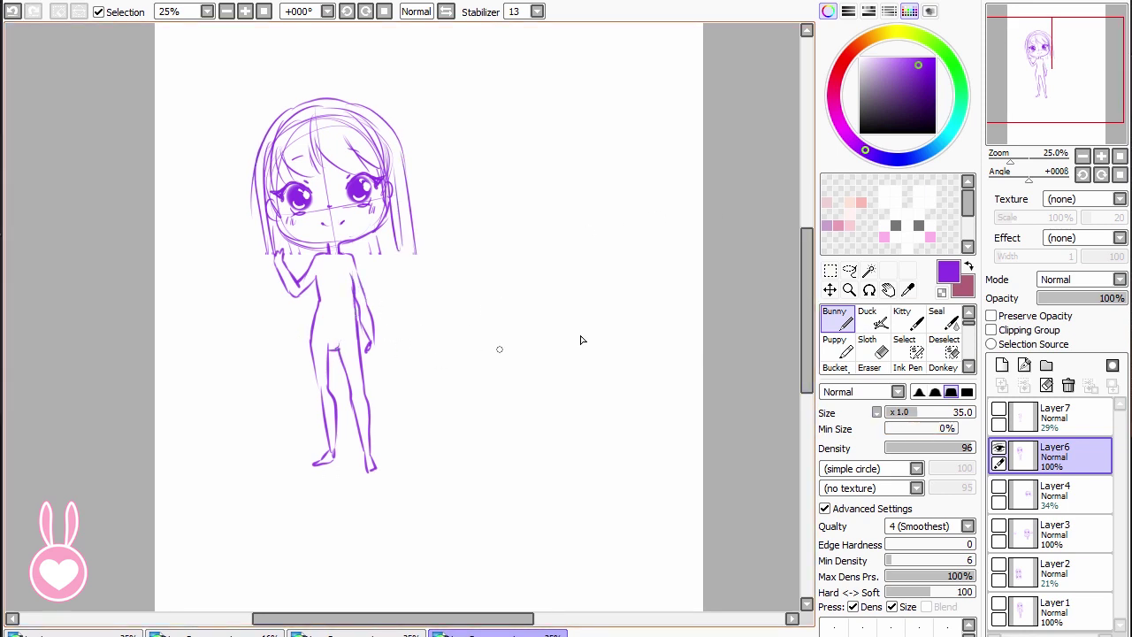
- Extend the slim chibi's hair in long strands down both sides of the body past the hips
drag(270, 237, 261, 334)
drag(281, 292, 305, 371)
drag(380, 257, 369, 370)
drag(417, 244, 402, 358)
mouse_move(403, 267)
mouse_down()
mouse_move(377, 345)
mouse_move(386, 335)
mouse_up()
drag(645, 459, 640, 460)
drag(273, 234, 327, 254)
key(ctrl+z)
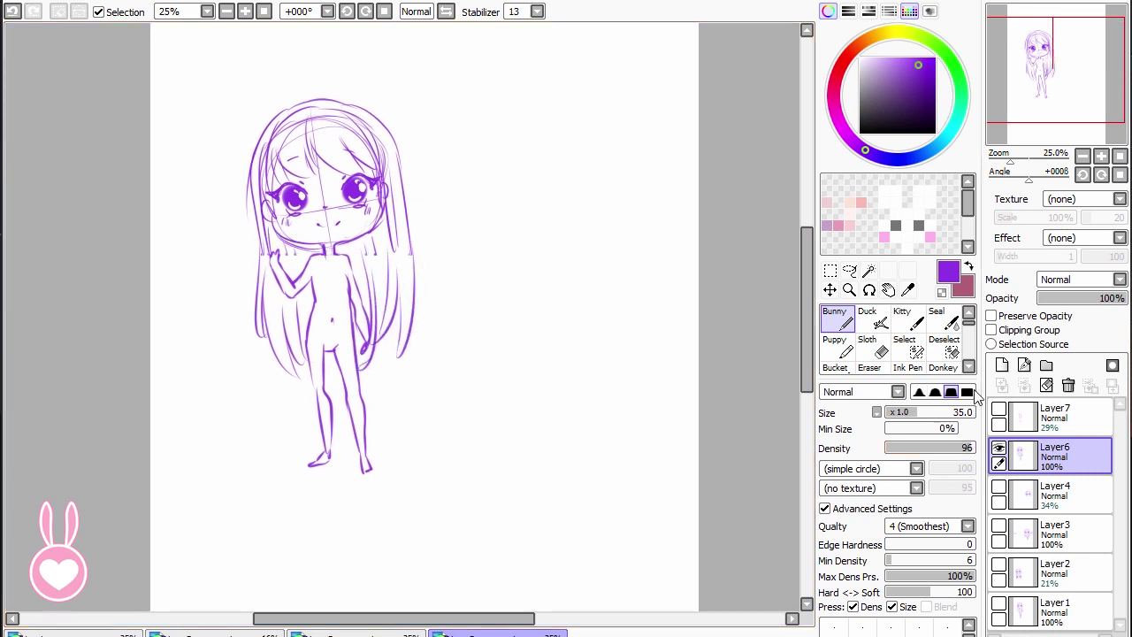
- Select the chibi's head on Layer6 with a rectangular selection, from above the hair down to the neck
click(831, 271)
drag(197, 89, 479, 255)
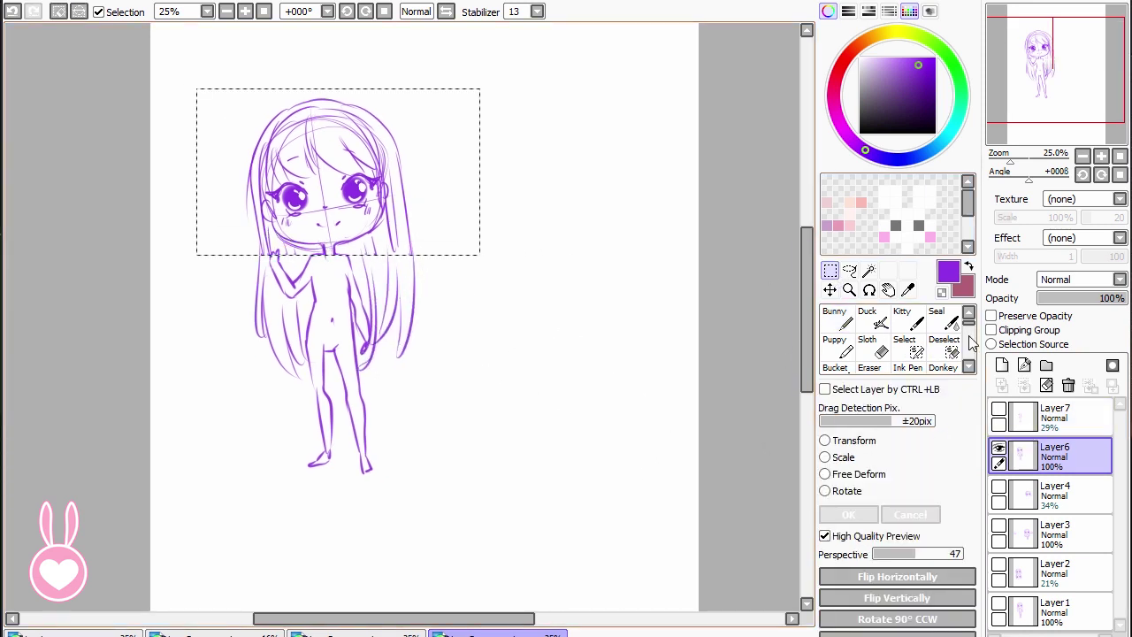
click(998, 486)
click(999, 486)
click(1054, 417)
click(1068, 386)
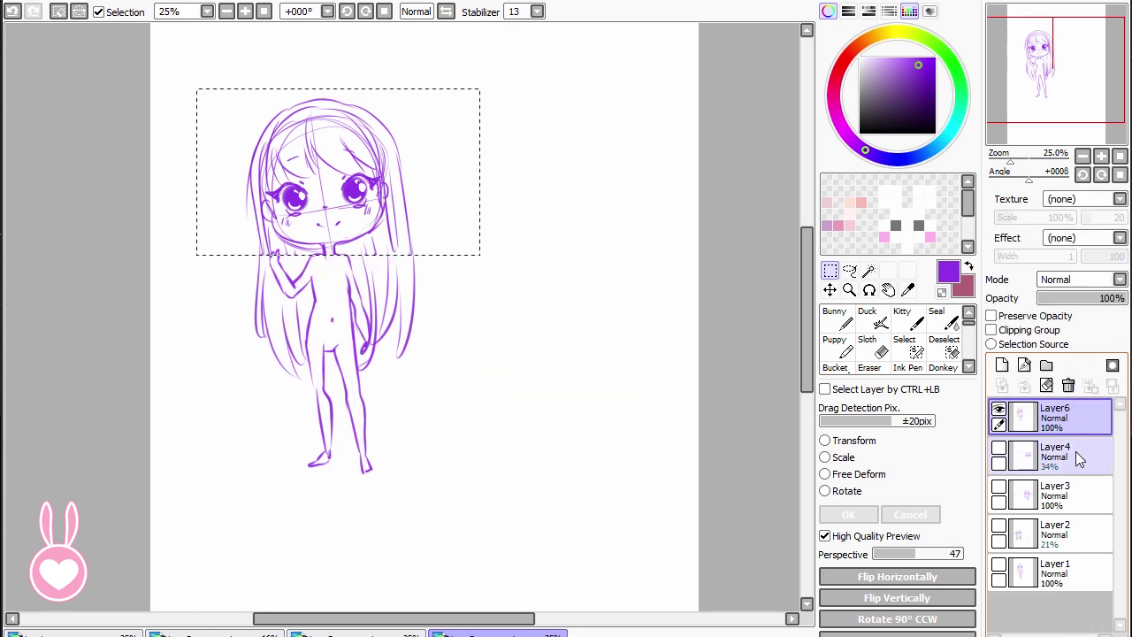
key(ctrl+z)
click(999, 448)
click(999, 448)
click(1050, 455)
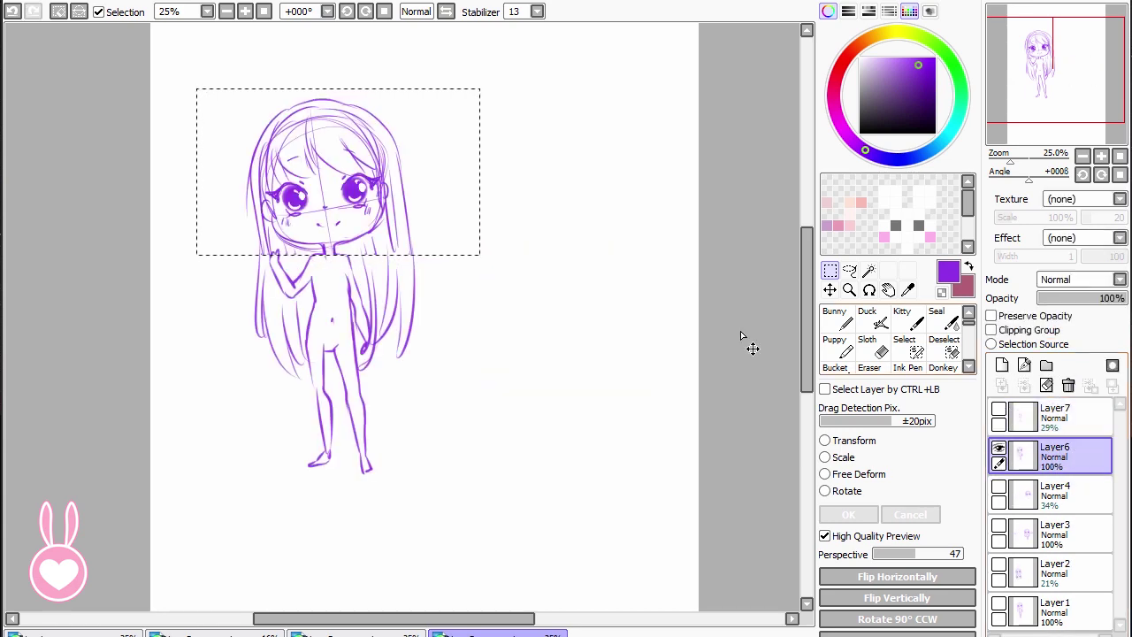
- Place a copy of the selected head beside the first figure, and show and move the Layer7 stick figure beneath it
key(ctrl+c)
key(ctrl+v)
drag(400, 230, 634, 229)
click(999, 409)
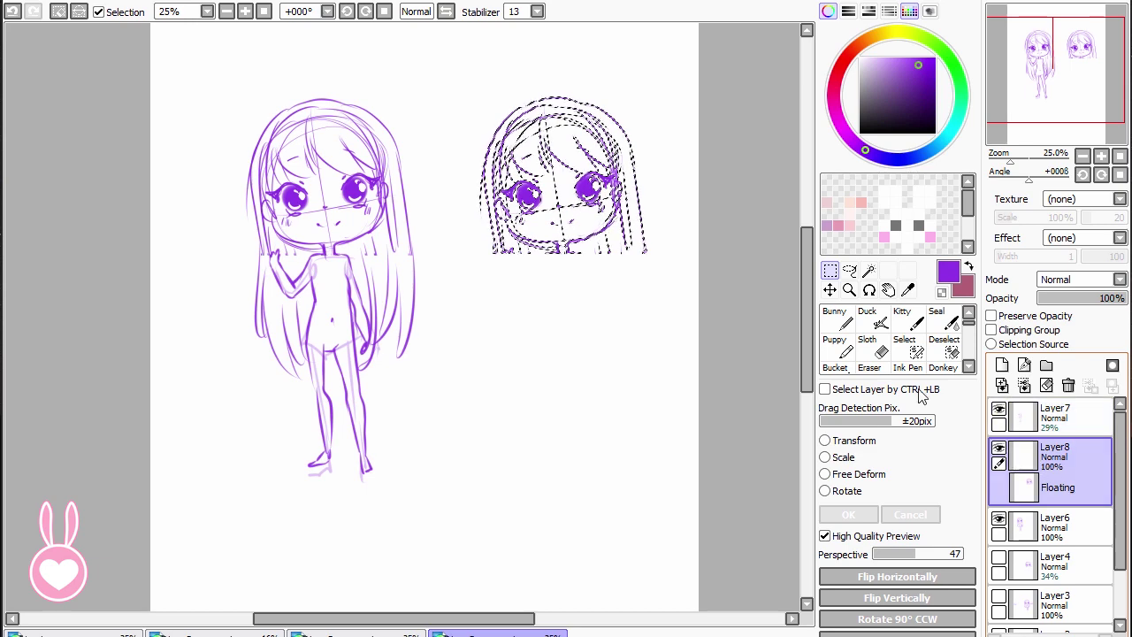
key(ctrl+d)
click(1089, 428)
drag(403, 384, 634, 379)
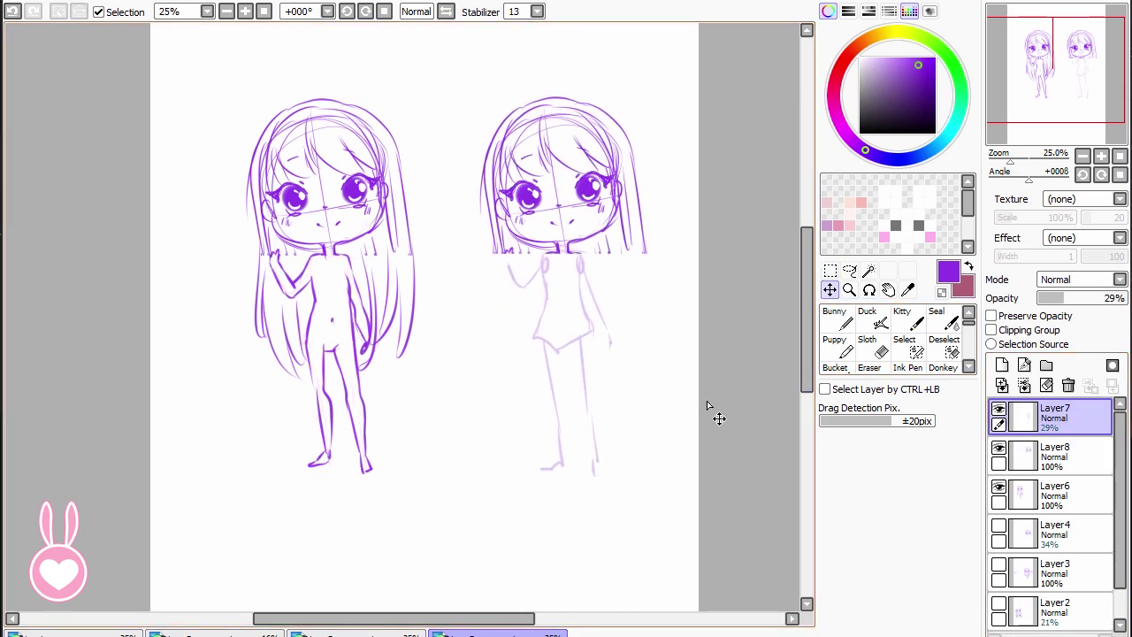
- Outline the raised arm, torso and lowered arm of the second chibi with the Bunny brush on Layer8
click(836, 318)
click(1053, 456)
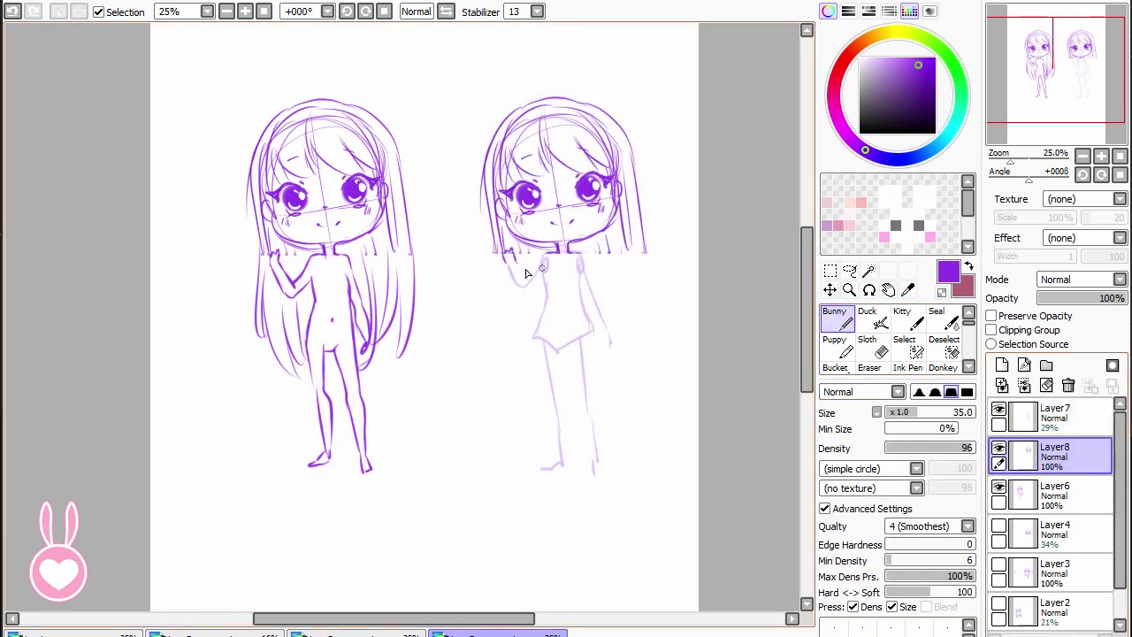
key(ctrl+z)
drag(513, 260, 528, 292)
key(ctrl+z)
mouse_move(529, 269)
mouse_down()
mouse_move(544, 257)
mouse_move(536, 288)
mouse_move(543, 281)
mouse_up()
key(ctrl+z)
mouse_move(574, 253)
mouse_down()
mouse_move(592, 276)
mouse_move(543, 302)
mouse_move(568, 428)
mouse_up()
key(ctrl+z)
key(ctrl+z)
key(ctrl+z)
- Outline the second chibi's legs and feet wider than the stick lines, giving them a fuller shape
drag(562, 370, 567, 436)
drag(542, 391, 550, 452)
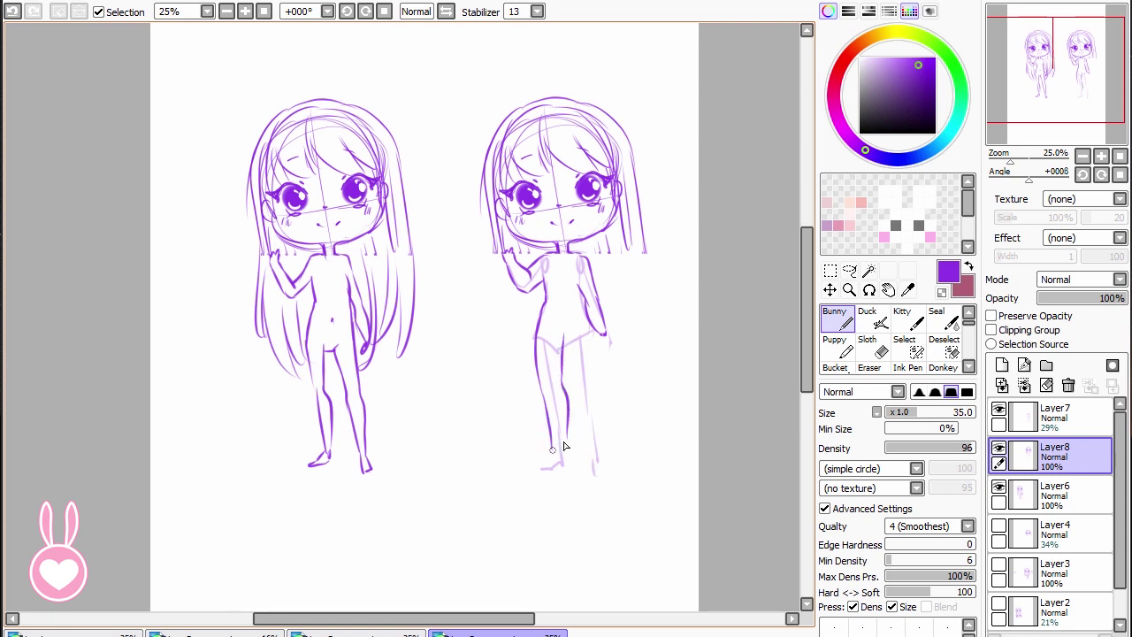
key(ctrl+z)
mouse_move(541, 388)
mouse_down()
mouse_move(547, 456)
mouse_move(564, 442)
mouse_up()
key(ctrl+z)
key(ctrl+z)
drag(565, 344, 575, 381)
drag(593, 328, 599, 396)
mouse_move(574, 371)
mouse_down()
mouse_move(587, 423)
mouse_move(605, 439)
mouse_move(576, 392)
mouse_up()
key(ctrl+z)
key(ctrl+z)
drag(574, 376, 596, 451)
key(ctrl+z)
key(ctrl+z)
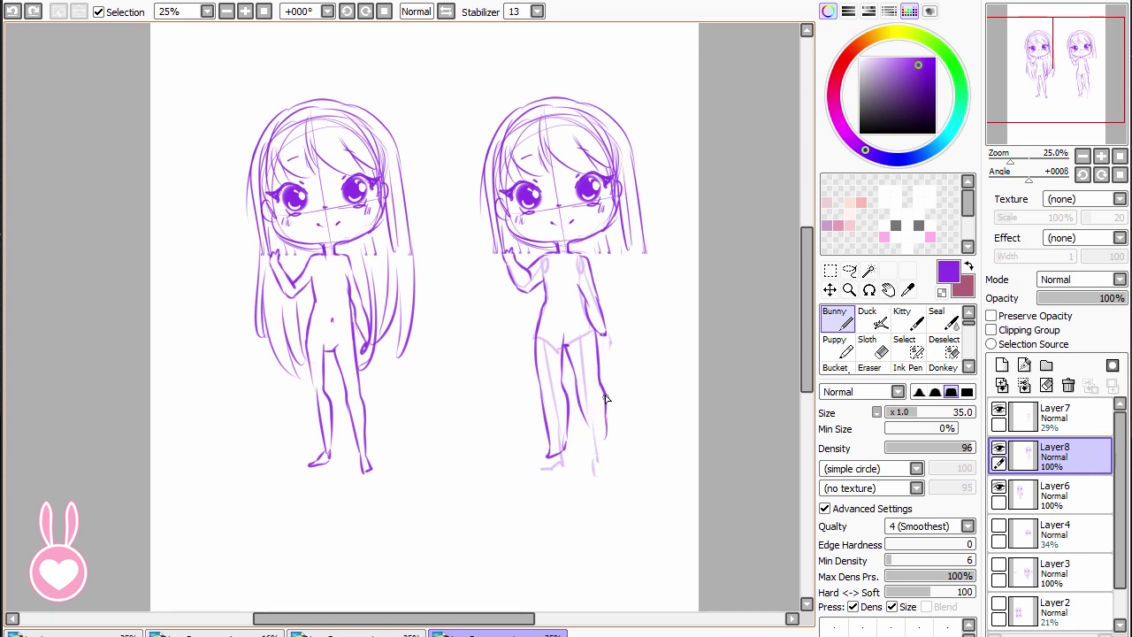
drag(606, 399, 609, 454)
drag(583, 416, 597, 454)
key(ctrl+z)
mouse_move(584, 415)
mouse_down()
mouse_move(596, 455)
mouse_move(608, 454)
mouse_up()
drag(708, 328, 707, 329)
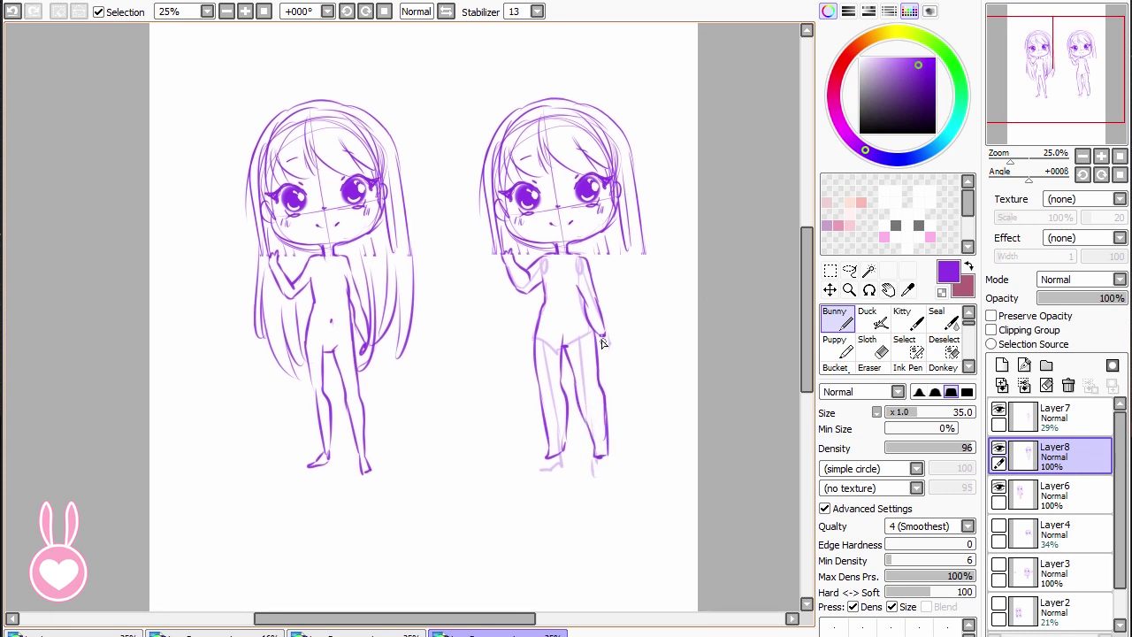
- Hide the faded stick figure on Layer7 and draw a navel on the second chibi
key(e)
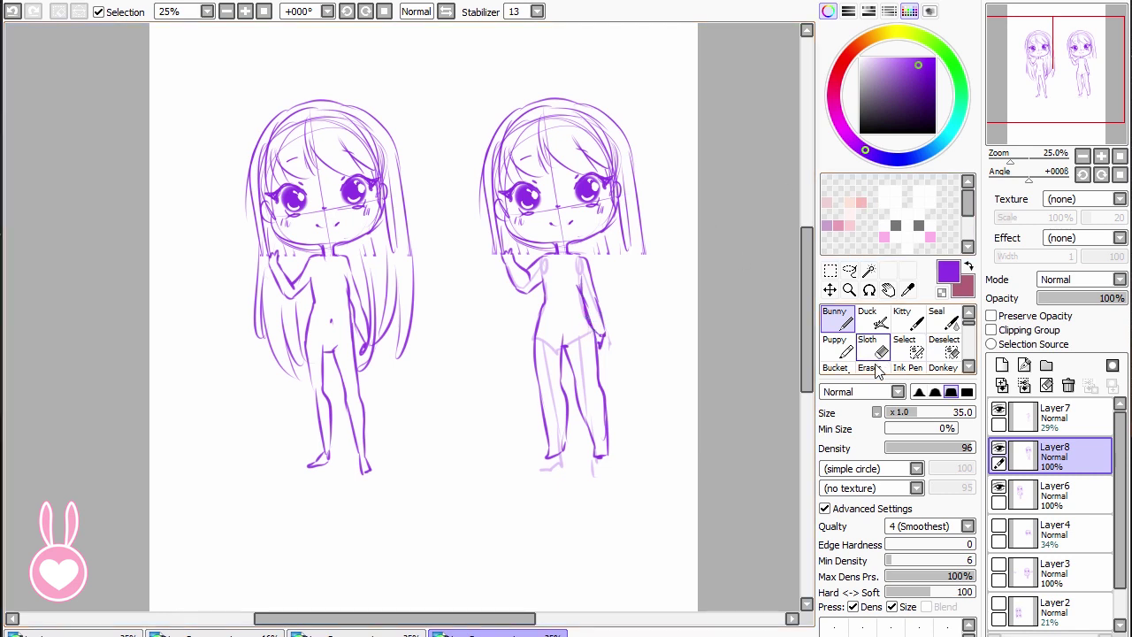
click(999, 410)
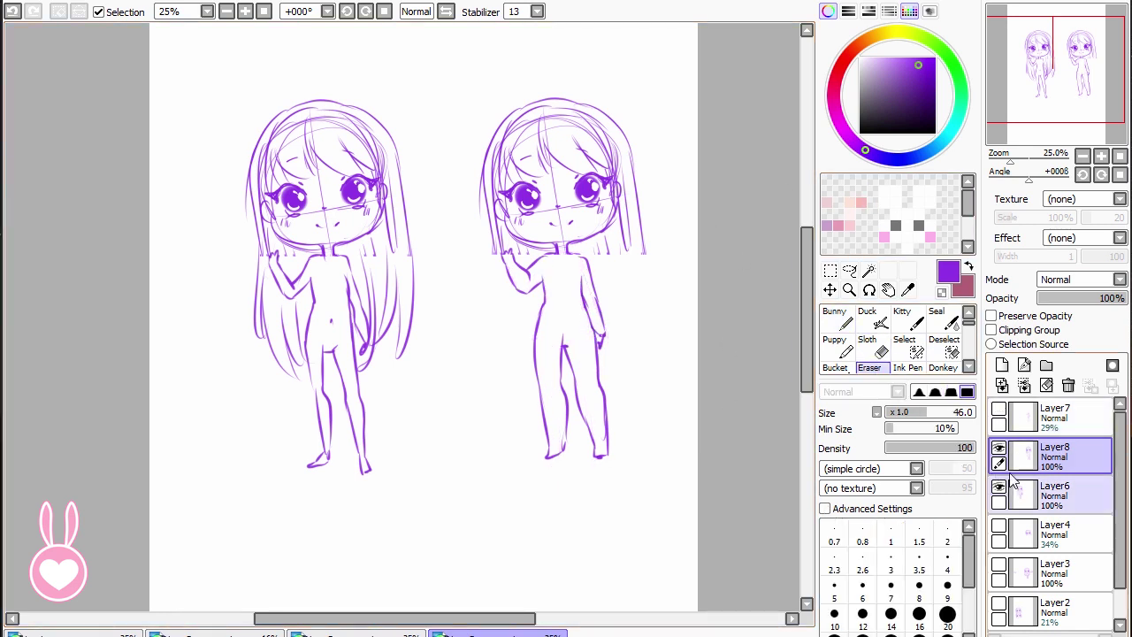
click(837, 319)
drag(565, 312, 564, 320)
drag(721, 431, 727, 434)
- Extend the second chibi's hair down both sides past the hips and clean up the lines where the legs meet
drag(500, 255, 496, 350)
mouse_move(506, 283)
mouse_down()
mouse_move(509, 350)
mouse_move(532, 371)
mouse_up()
drag(522, 304, 543, 364)
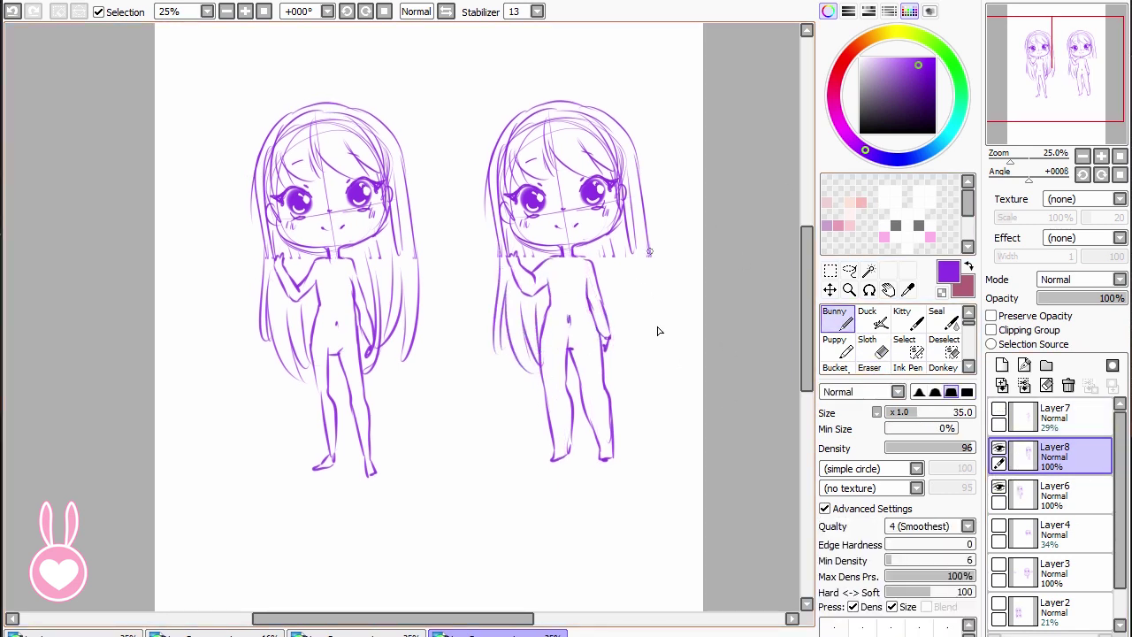
drag(652, 255, 638, 350)
drag(633, 270, 608, 361)
drag(605, 246, 606, 303)
drag(747, 373, 747, 375)
drag(696, 203, 696, 205)
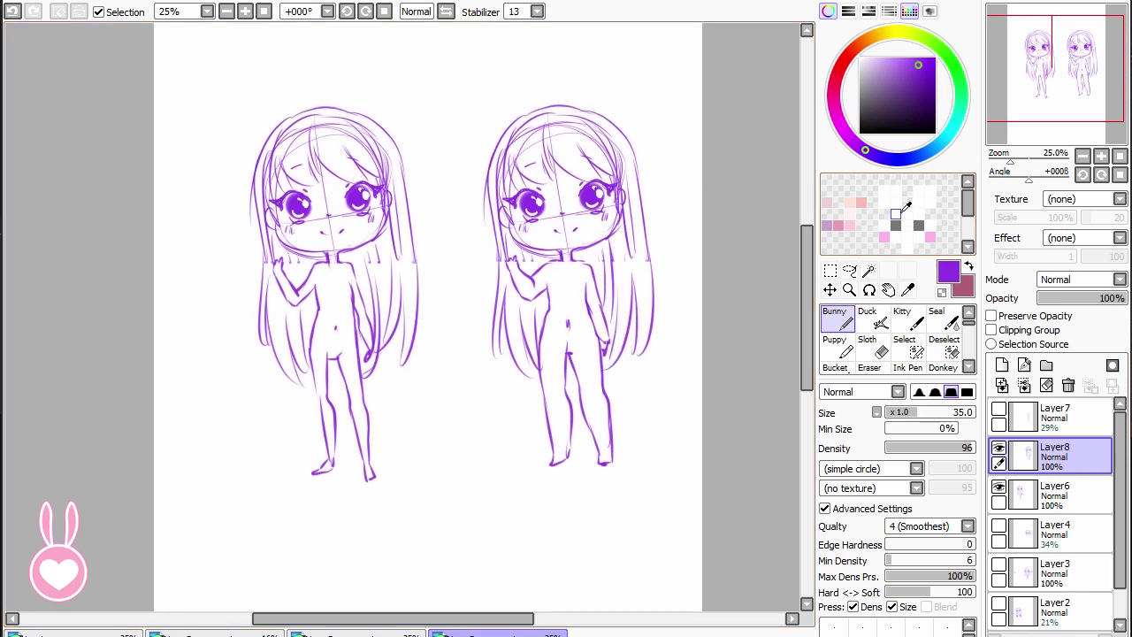
click(869, 366)
drag(576, 348, 571, 352)
- Handwrite the label "SLIM" with a small heart above the first chibi using the Bunny brush
click(849, 309)
drag(283, 70, 267, 91)
drag(292, 70, 317, 92)
drag(327, 91, 375, 92)
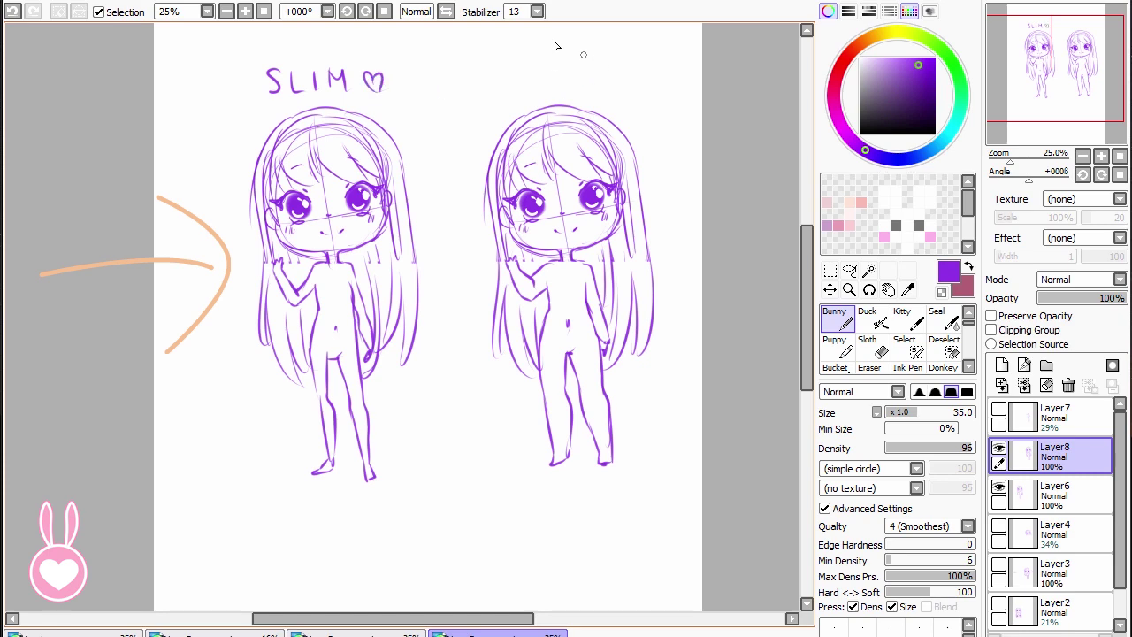
- Handwrite a body-type label above the second, fuller chibi
drag(529, 67, 522, 86)
drag(535, 69, 548, 87)
drag(559, 67, 572, 67)
drag(576, 65, 576, 87)
drag(577, 67, 583, 84)
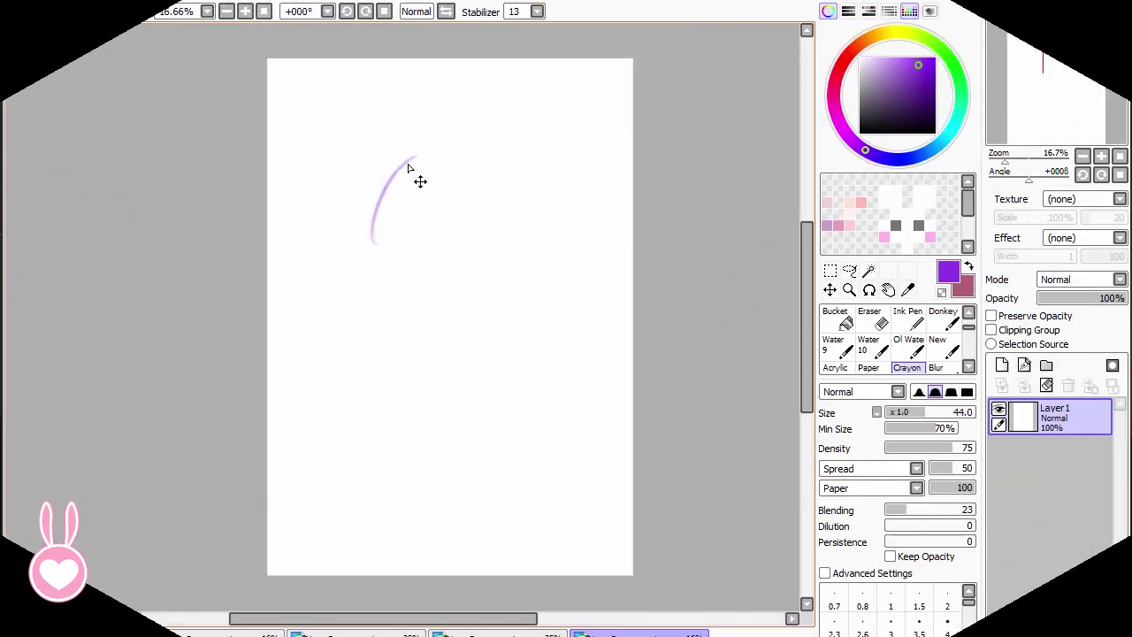
- Sketch a rounded chibi head with a cheek contour and an ear on the blank canvas using the Crayon brush
mouse_move(379, 185)
mouse_down()
mouse_move(430, 150)
mouse_move(524, 192)
mouse_up()
mouse_move(420, 146)
mouse_down()
mouse_move(380, 271)
mouse_move(419, 321)
mouse_up()
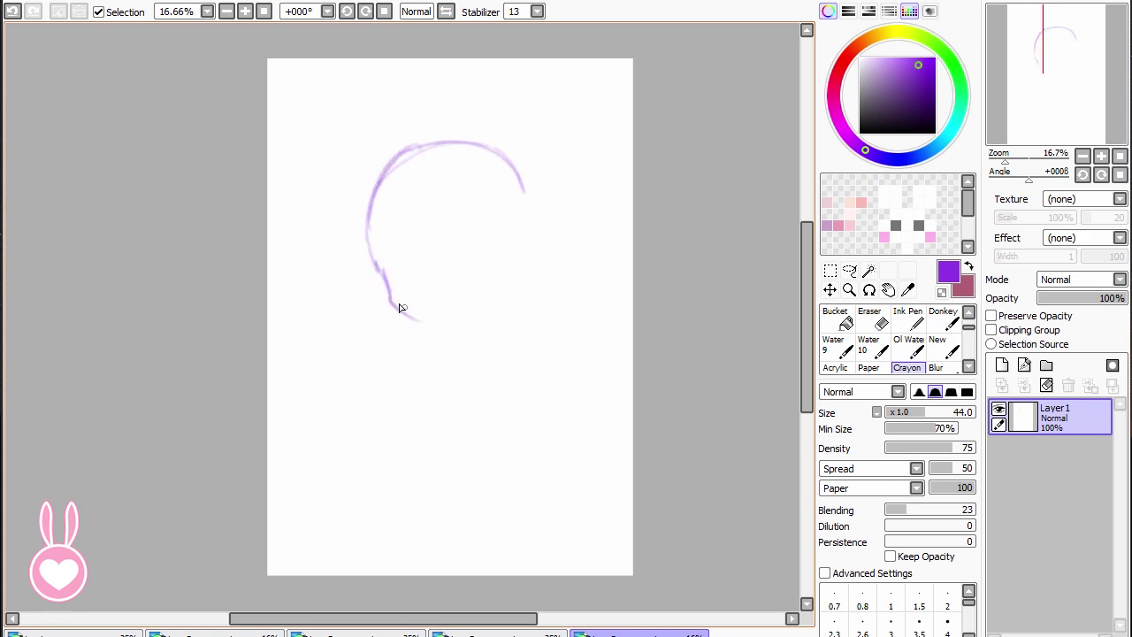
key(ctrl+z)
drag(379, 265, 496, 308)
mouse_move(524, 187)
mouse_down()
mouse_move(523, 256)
mouse_move(474, 307)
mouse_up()
drag(522, 223, 524, 219)
mouse_move(481, 308)
mouse_down()
mouse_move(477, 156)
mouse_move(380, 168)
mouse_up()
mouse_move(514, 245)
mouse_down()
mouse_move(525, 222)
mouse_move(520, 264)
mouse_up()
key(ctrl+z)
mouse_move(515, 251)
mouse_down()
mouse_move(533, 237)
mouse_move(520, 265)
mouse_up()
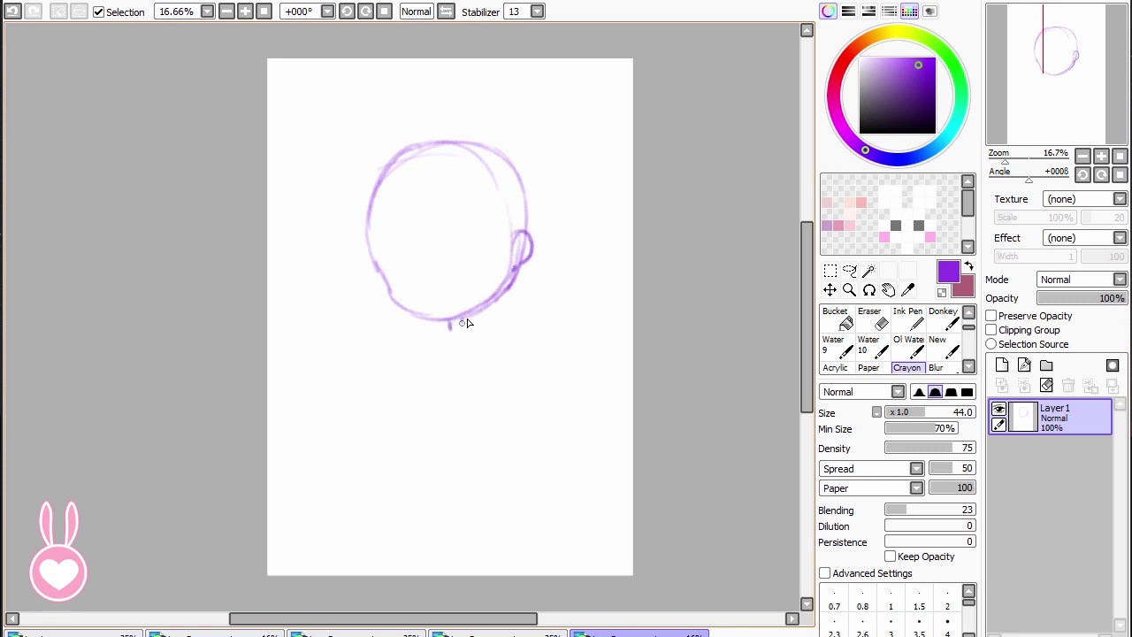
- Sketch a short neck and a tilted torso with a pointed hip shape beneath the head
key(ctrl+z)
key(ctrl+z)
drag(455, 316, 459, 327)
drag(469, 311, 439, 404)
key(ctrl+z)
drag(456, 333, 434, 403)
drag(473, 333, 480, 378)
key(ctrl+z)
mouse_move(445, 366)
mouse_down()
mouse_move(438, 421)
mouse_move(498, 391)
mouse_up()
- Move the whole head and torso sketch slightly upward on the canvas
key(ctrl+t)
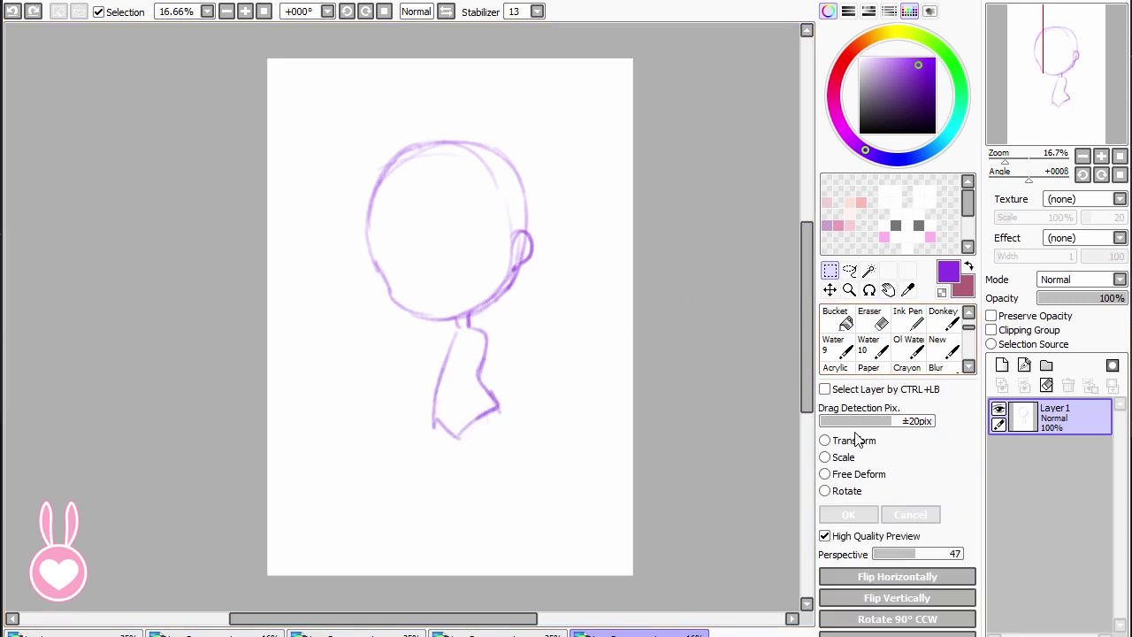
drag(455, 341, 454, 316)
key(Return)
- Sketch both slanted legs with small pointed feet below the hips using the Crayon brush
click(906, 367)
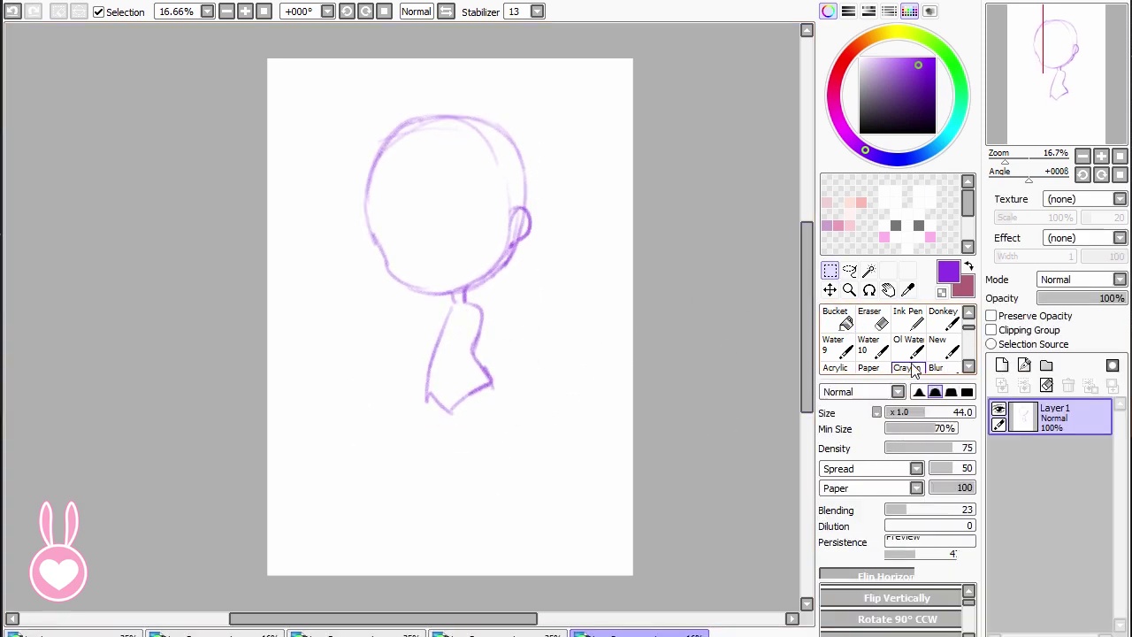
mouse_move(471, 391)
mouse_down()
mouse_move(460, 471)
mouse_move(475, 490)
mouse_up()
key(ctrl+z)
mouse_move(473, 392)
mouse_down()
mouse_move(452, 457)
mouse_move(454, 530)
mouse_move(452, 474)
mouse_move(434, 536)
mouse_up()
key(ctrl+z)
drag(451, 473, 414, 515)
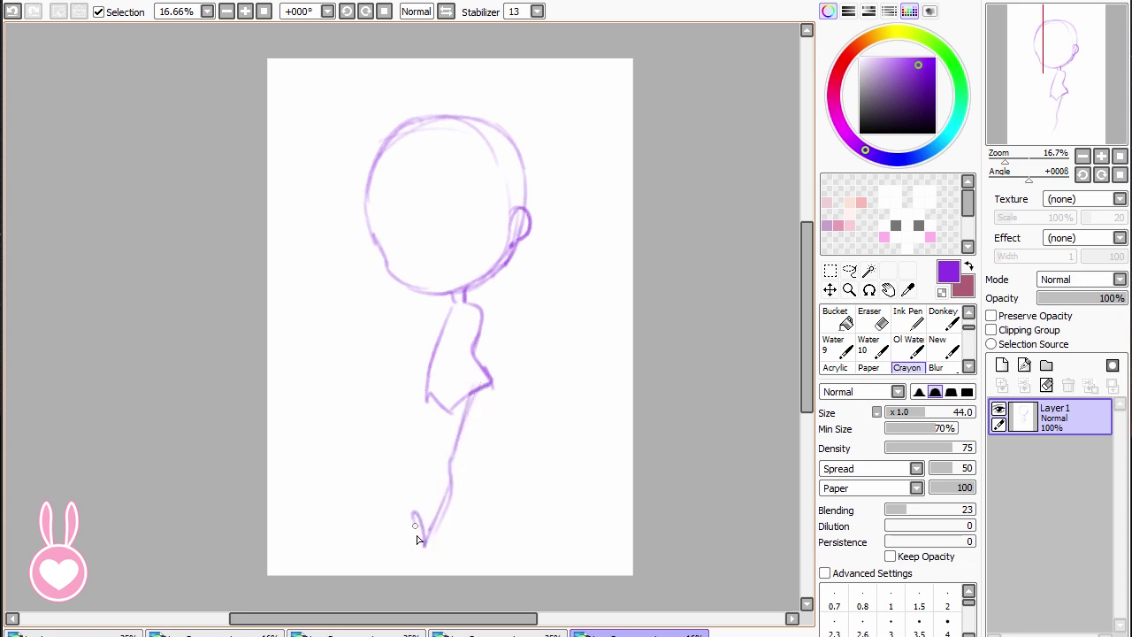
drag(433, 402, 395, 509)
key(ctrl+z)
mouse_move(434, 399)
mouse_down()
mouse_move(389, 528)
mouse_move(386, 511)
mouse_up()
drag(570, 353, 568, 359)
key(ctrl+z)
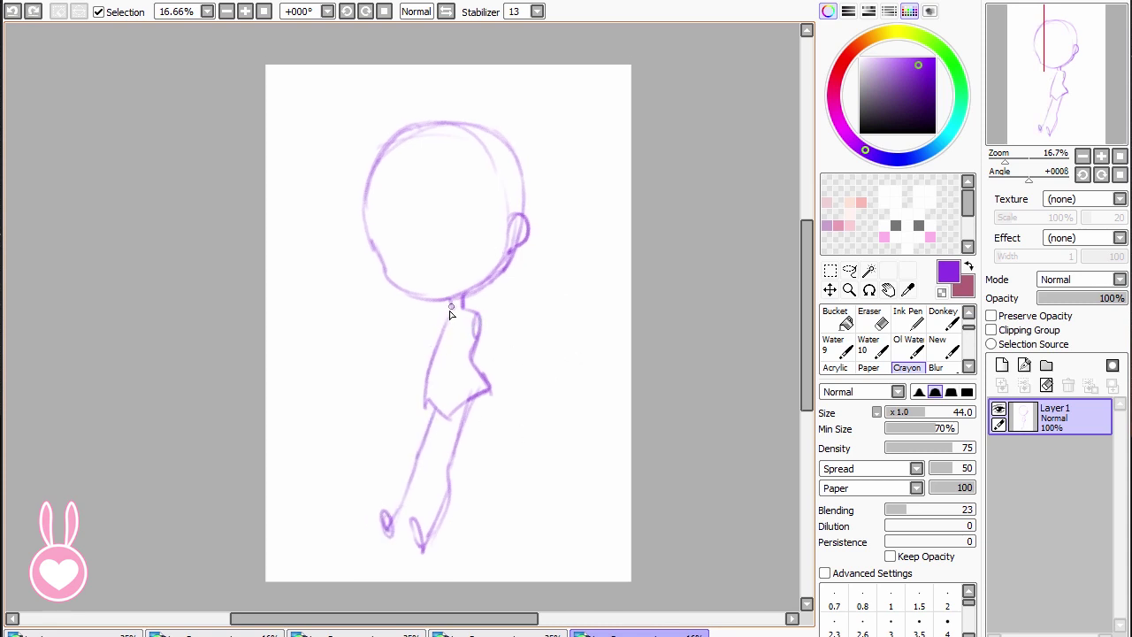
- Sketch one arm bent outward with the hand raised and the other arm bent beside the waist
mouse_move(451, 307)
mouse_down()
mouse_move(412, 398)
mouse_move(417, 346)
mouse_move(389, 343)
mouse_up()
mouse_move(479, 316)
mouse_down()
mouse_move(504, 350)
mouse_move(482, 378)
mouse_up()
key(ctrl+z)
key(ctrl+z)
key(ctrl+z)
drag(416, 348, 389, 323)
key(ctrl+z)
mouse_move(478, 316)
mouse_down()
mouse_move(477, 375)
mouse_move(457, 389)
mouse_up()
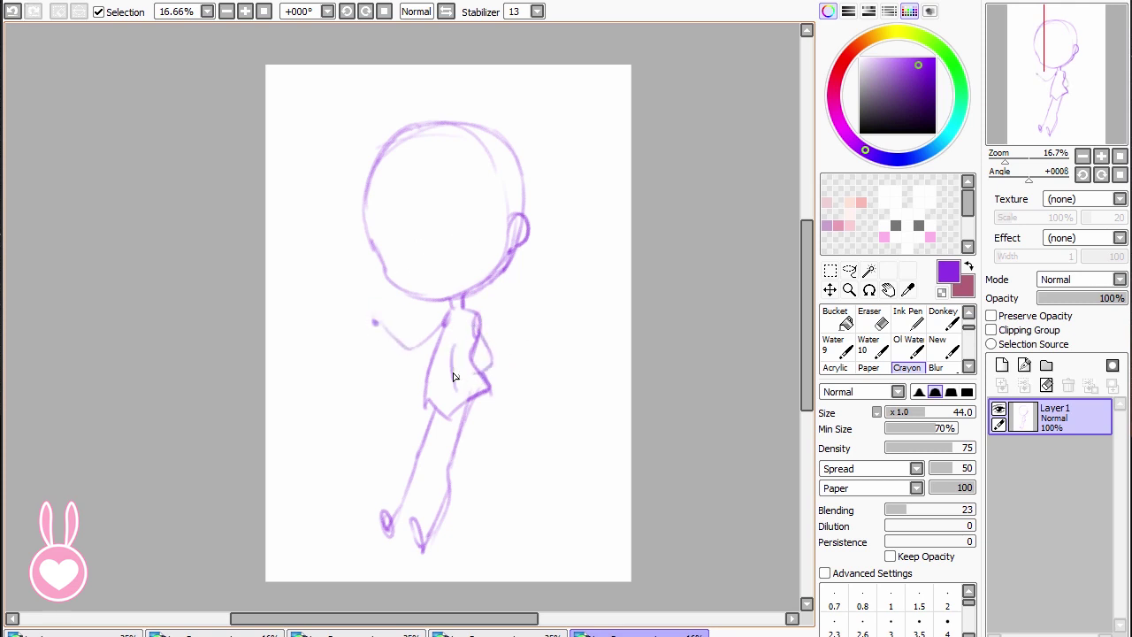
- Sketch a tilted, rounded square object held against the chibi's torso under the bent arm
key(ctrl+z)
mouse_move(444, 347)
mouse_down()
mouse_move(451, 385)
mouse_move(510, 375)
mouse_up()
mouse_move(512, 372)
mouse_down()
mouse_move(451, 350)
mouse_move(505, 324)
mouse_up()
key(ctrl+z)
key(ctrl+z)
mouse_move(451, 343)
mouse_down()
mouse_move(507, 324)
mouse_move(449, 370)
mouse_up()
key(ctrl+z)
key(ctrl+z)
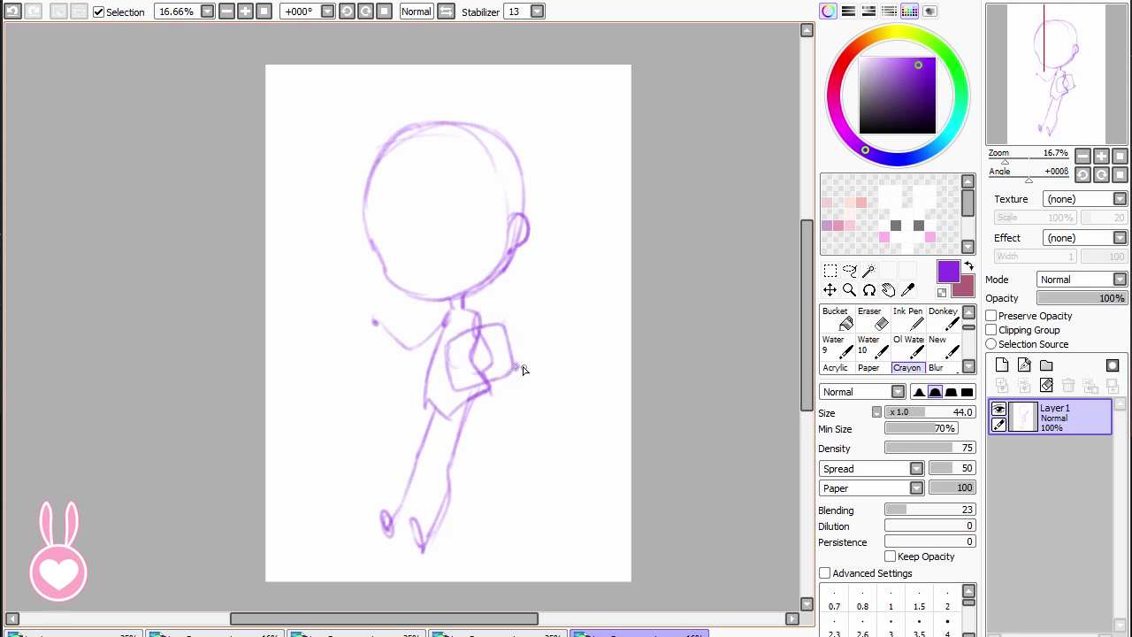
- Sketch a curved tail with a heart-shaped tip behind the chibi and double the outline of the held square object
mouse_move(520, 366)
mouse_down()
mouse_move(552, 426)
mouse_move(581, 320)
mouse_move(558, 414)
mouse_up()
key(ctrl+z)
key(ctrl+z)
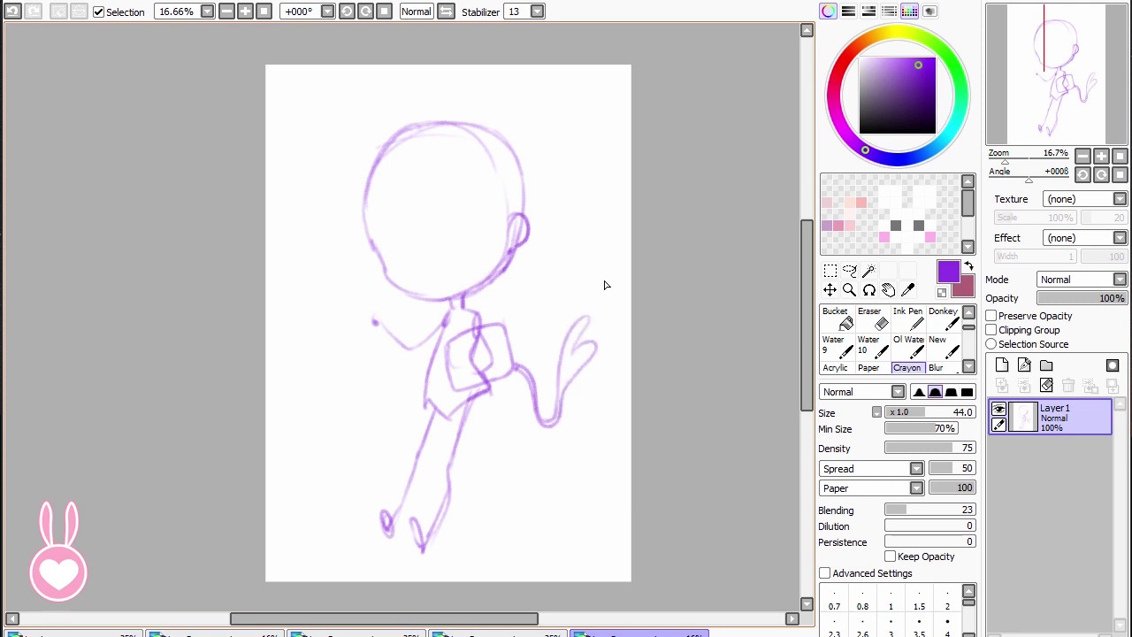
mouse_move(488, 378)
mouse_down()
mouse_move(498, 334)
mouse_move(548, 320)
mouse_up()
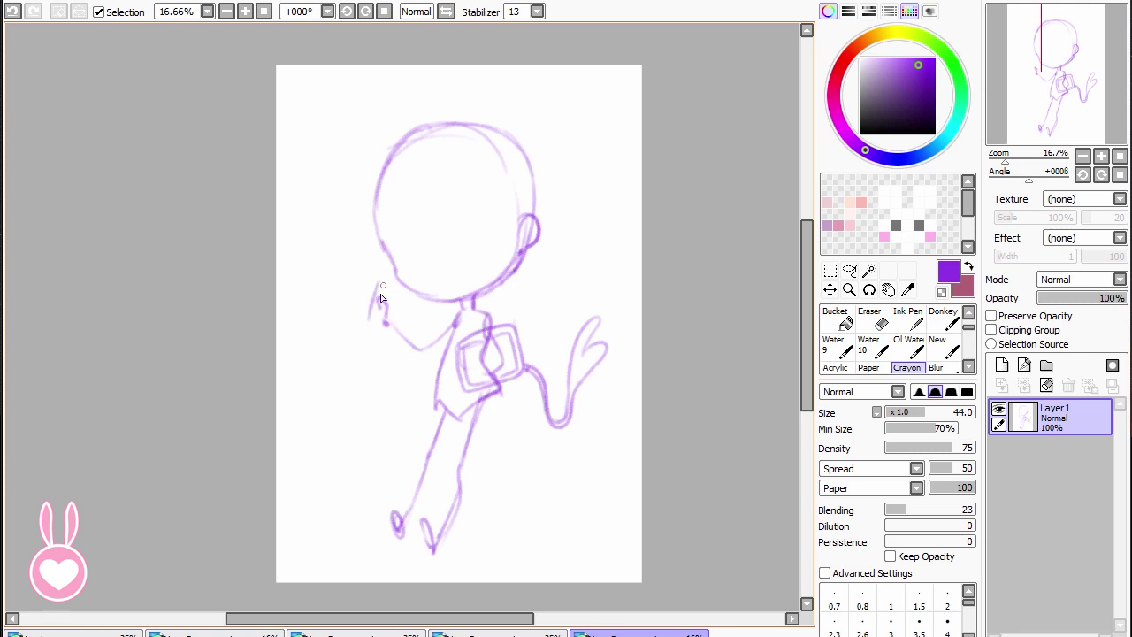
key(ctrl+z)
- Sketch the raised hand's fingers and give the outward-bent arm its full thickness
mouse_move(379, 282)
mouse_down()
mouse_move(368, 320)
mouse_move(382, 294)
mouse_up()
key(ctrl+z)
mouse_move(371, 322)
mouse_down()
mouse_move(432, 344)
mouse_move(385, 314)
mouse_move(433, 342)
mouse_move(381, 333)
mouse_move(422, 361)
mouse_move(376, 328)
mouse_move(413, 353)
mouse_move(451, 315)
mouse_up()
key(ctrl+z)
key(ctrl+z)
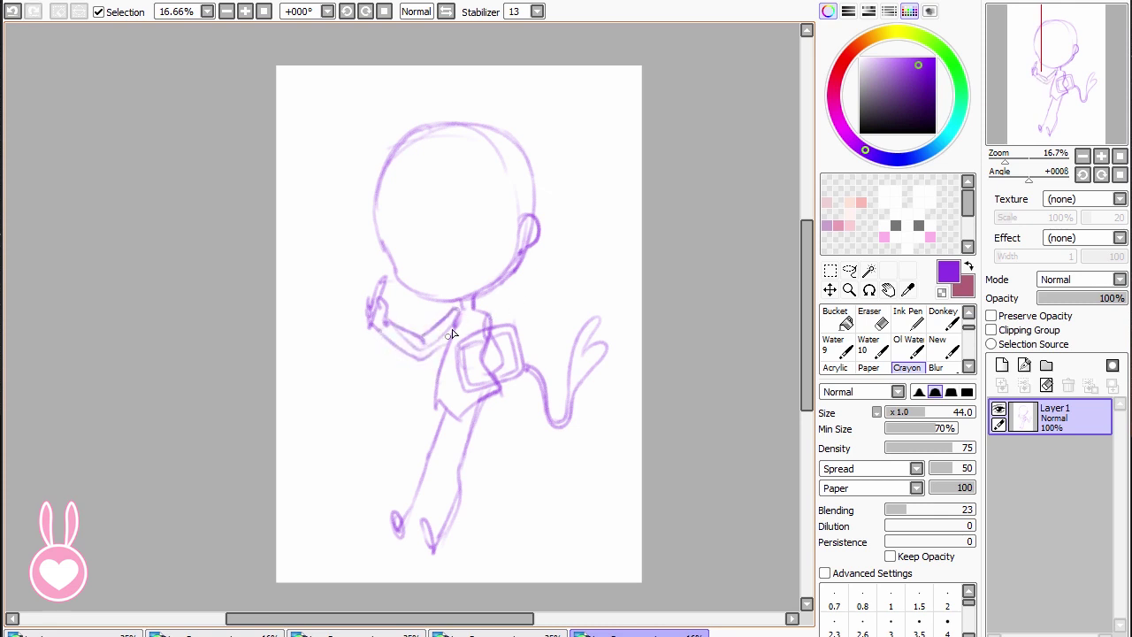
key(ctrl+z)
drag(424, 358, 453, 337)
- Lasso the raised arm and use Free Deform to make it narrower and shorter, closer to the body
click(848, 270)
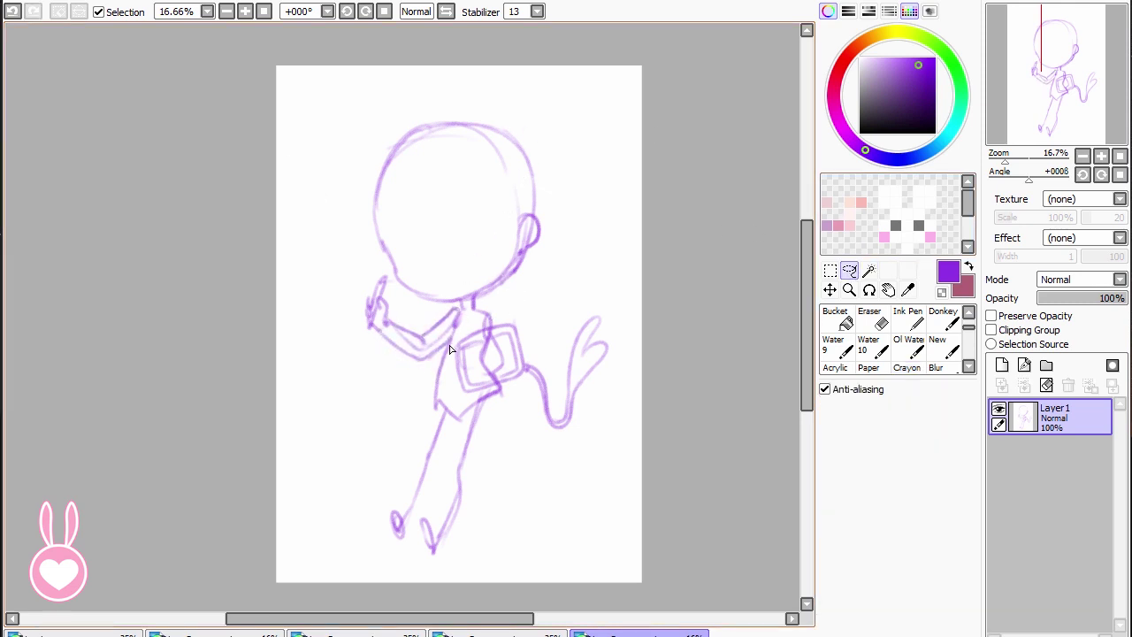
drag(393, 279, 361, 276)
key(ctrl+t)
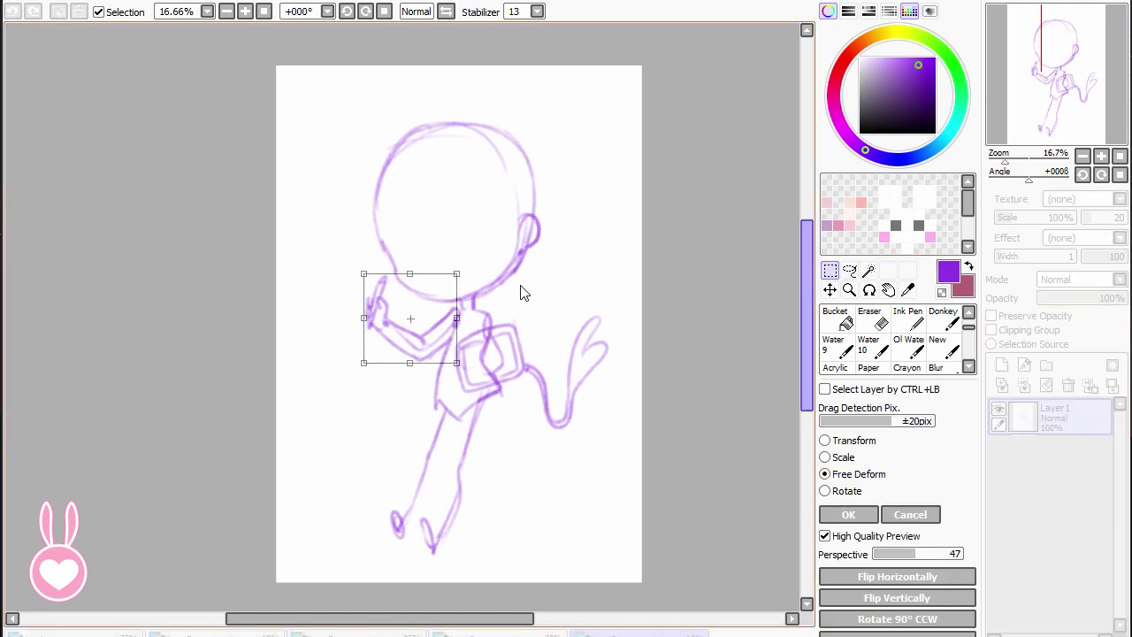
drag(376, 325, 380, 322)
drag(379, 368, 384, 362)
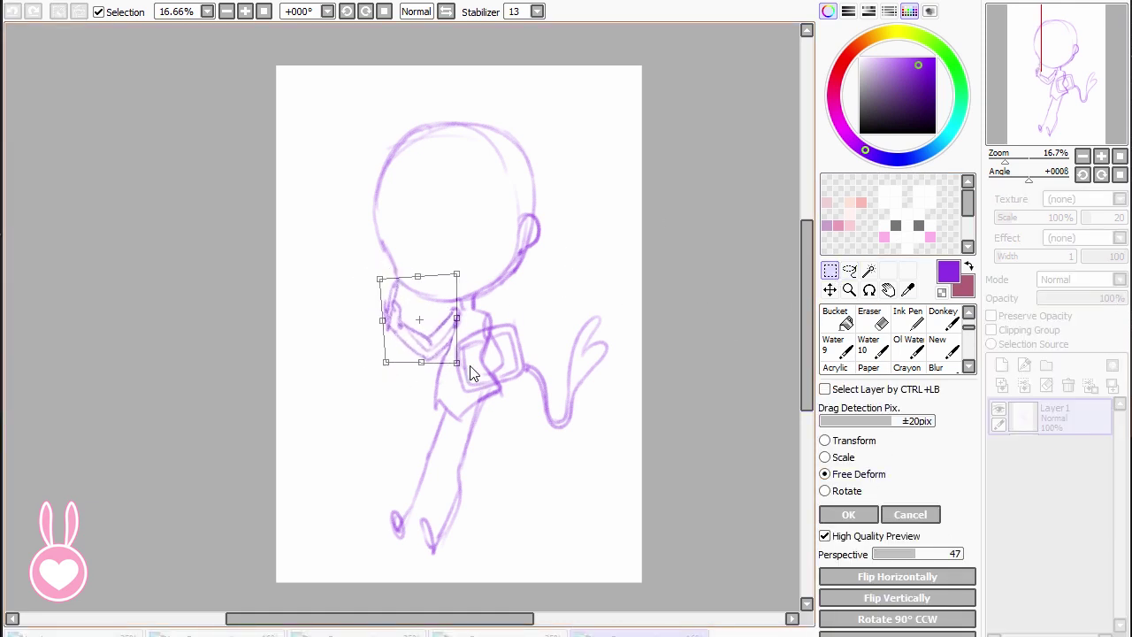
drag(460, 363, 449, 338)
click(849, 513)
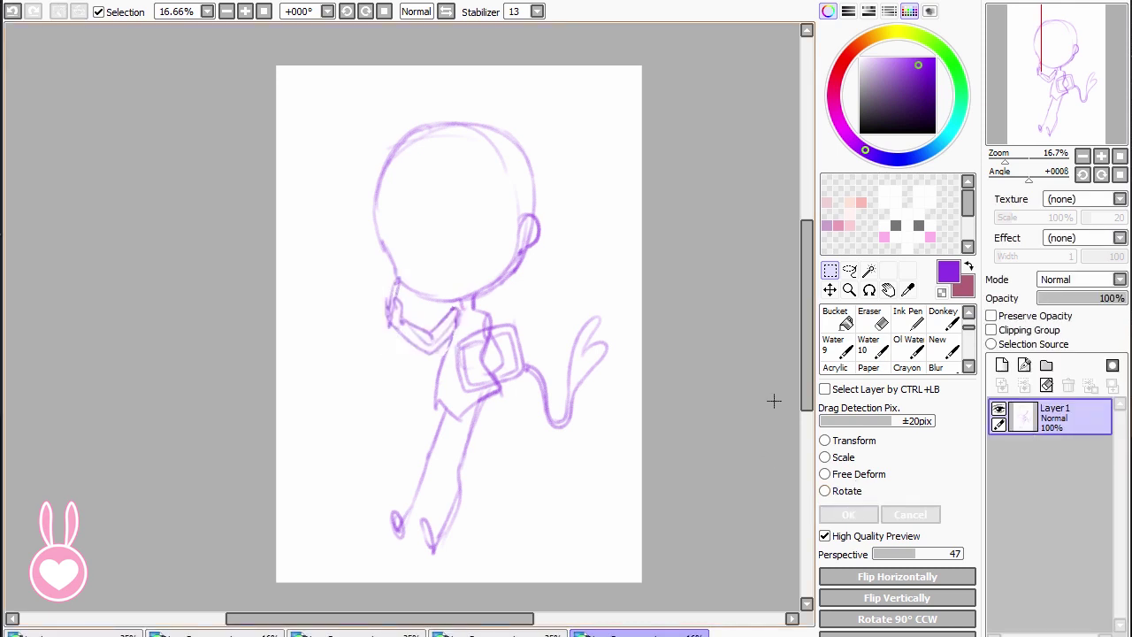
- Give the arm bent over the square object its thickness and a small hand, using the Crayon brush
click(907, 367)
key(ctrl+z)
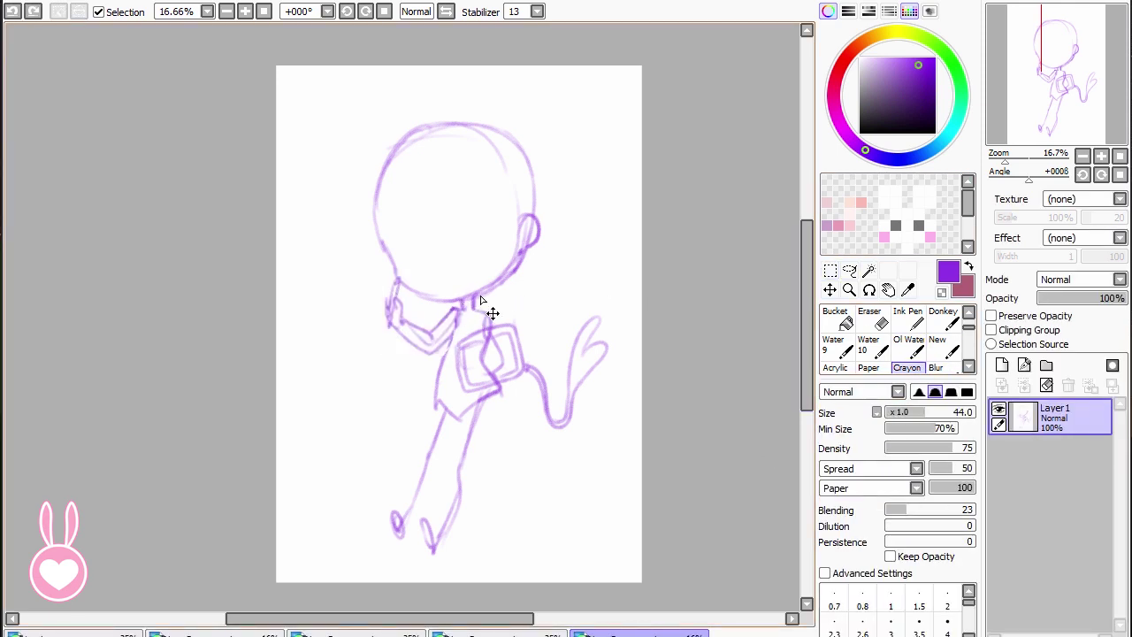
key(ctrl+y)
key(ctrl+z)
mouse_move(488, 317)
mouse_down()
mouse_move(493, 360)
mouse_move(506, 368)
mouse_move(460, 382)
mouse_up()
key(ctrl+z)
drag(608, 269, 607, 272)
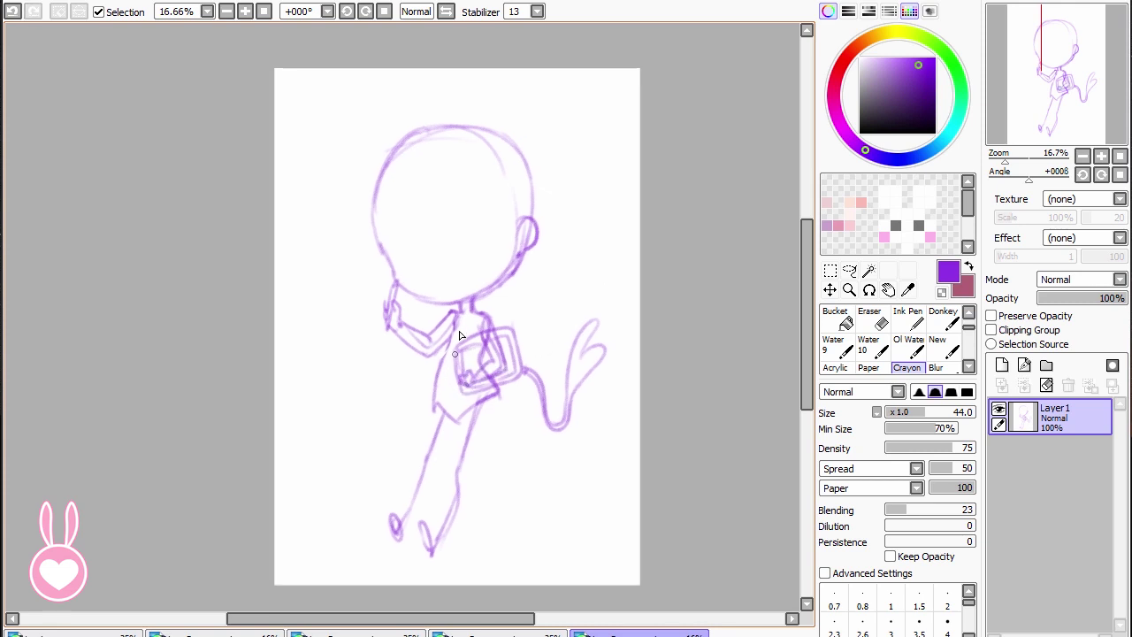
key(ctrl+z)
- Strengthen the side contour of the torso from the shoulder down to the hip
mouse_move(455, 317)
mouse_down()
mouse_move(436, 373)
mouse_move(441, 416)
mouse_move(520, 254)
mouse_move(535, 346)
mouse_move(439, 398)
mouse_move(441, 411)
mouse_move(442, 356)
mouse_move(520, 404)
mouse_move(453, 427)
mouse_move(469, 416)
mouse_move(459, 455)
mouse_up()
key(ctrl+z)
key(ctrl+z)
key(ctrl+z)
- Build up the right-hand leg with thigh, knee and calf contours running down to the pointed foot
mouse_move(467, 397)
mouse_down()
mouse_move(494, 414)
mouse_move(455, 458)
mouse_up()
drag(499, 389, 473, 462)
key(ctrl+z)
key(ctrl+z)
drag(497, 408, 440, 555)
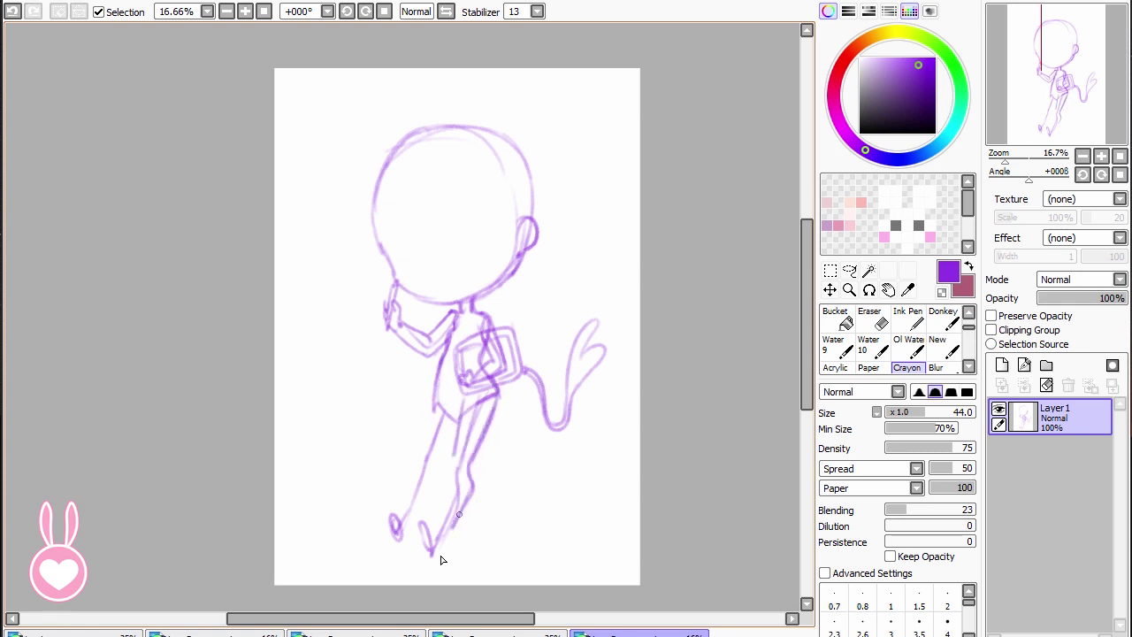
key(ctrl+z)
key(ctrl+z)
mouse_move(454, 455)
mouse_down()
mouse_move(437, 522)
mouse_move(471, 490)
mouse_move(440, 530)
mouse_move(452, 524)
mouse_move(429, 527)
mouse_move(438, 508)
mouse_move(432, 539)
mouse_up()
key(ctrl+z)
- Build up the left-hand leg with thigh, knee and calf contours running down to its foot
drag(432, 405, 419, 456)
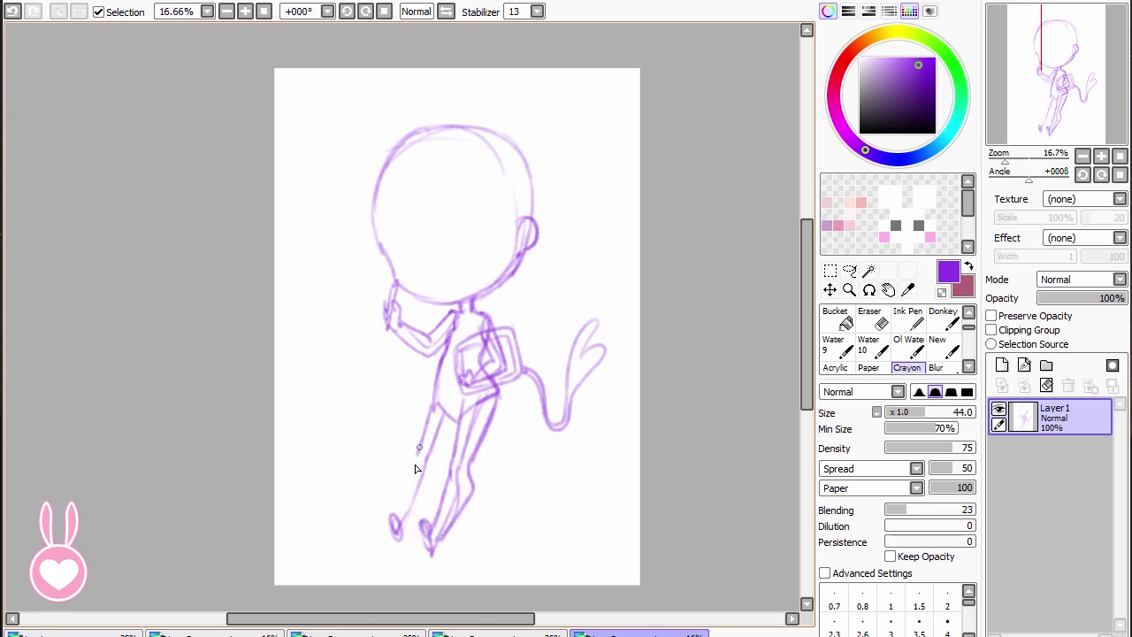
key(ctrl+z)
drag(437, 382, 419, 458)
drag(458, 414, 424, 511)
key(ctrl+z)
mouse_move(437, 458)
mouse_down()
mouse_move(401, 533)
mouse_move(408, 486)
mouse_move(396, 531)
mouse_up()
key(ctrl+z)
scroll(561, 375, up, 1)
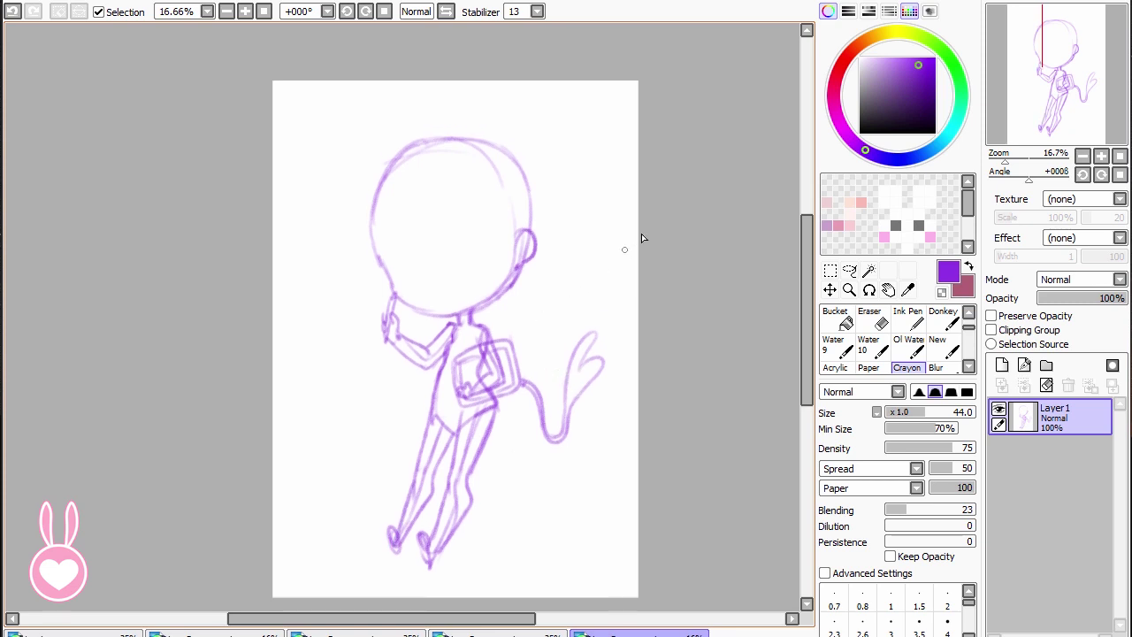
- Retrace the outline of the square object held against the torso with darker strokes
key(ctrl+z)
drag(453, 357, 463, 403)
drag(509, 342, 486, 395)
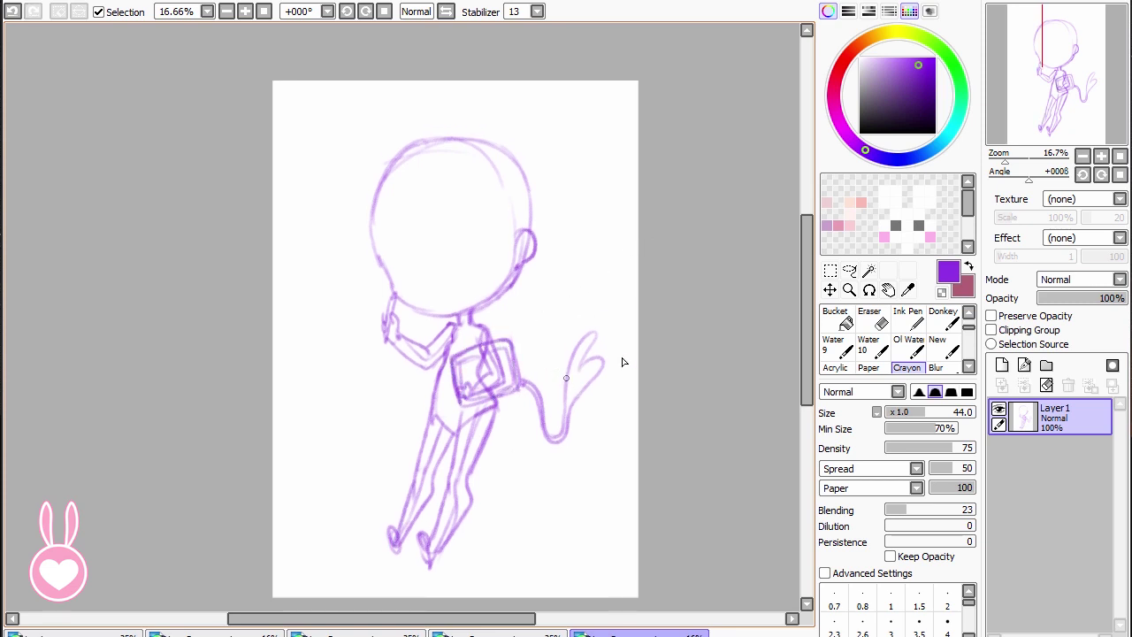
- Erase the lines overlapping the bent arm and the raised arm's shoulder, and redraw the shoulder line with the Crayon brush
click(873, 329)
mouse_move(488, 329)
mouse_down()
mouse_move(501, 398)
mouse_move(485, 385)
mouse_up()
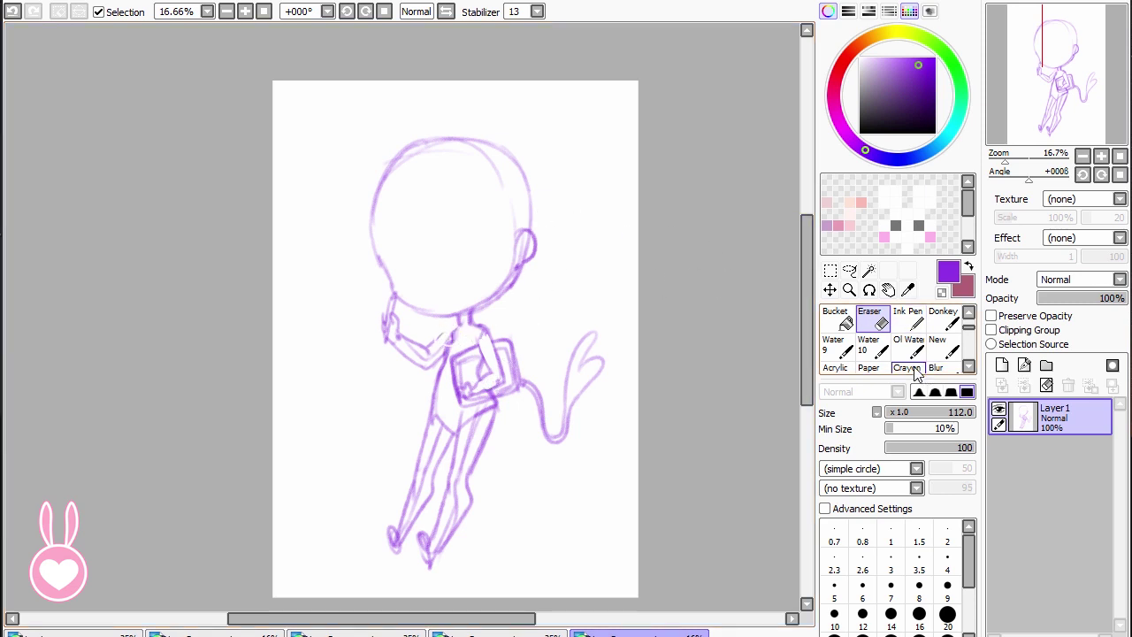
click(913, 367)
key(ctrl+z)
drag(452, 327, 433, 345)
drag(499, 313, 497, 315)
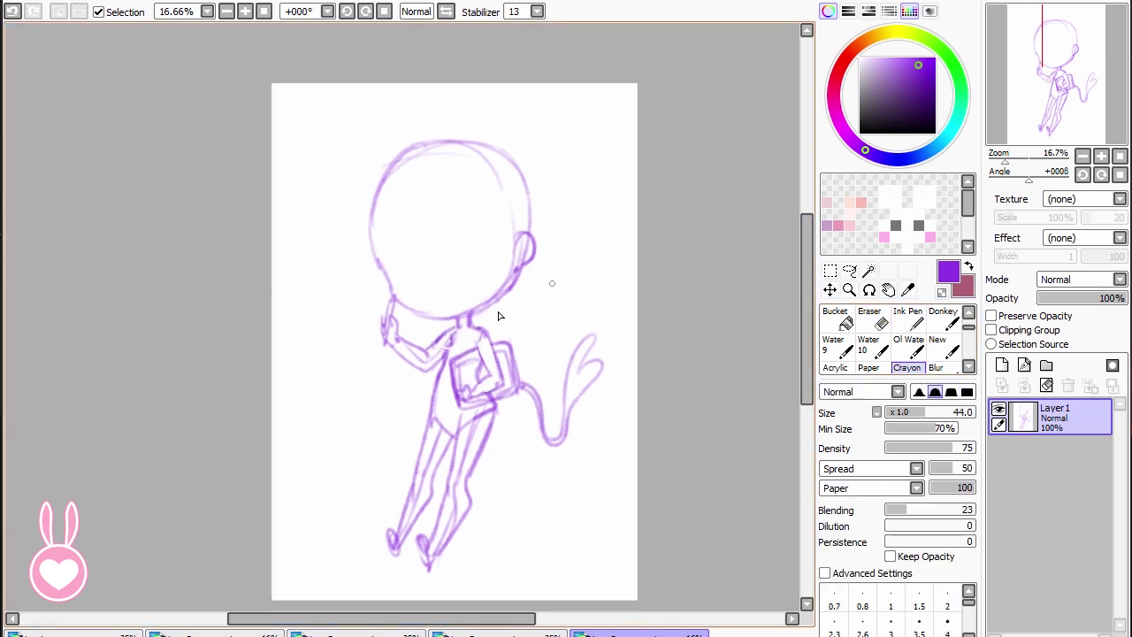
- Retrace the cheek, chin and jaw contour of the head with cleaner strokes
drag(396, 299, 460, 317)
key(ctrl+z)
key(ctrl+z)
key(ctrl+z)
key(ctrl+z)
drag(520, 276, 454, 317)
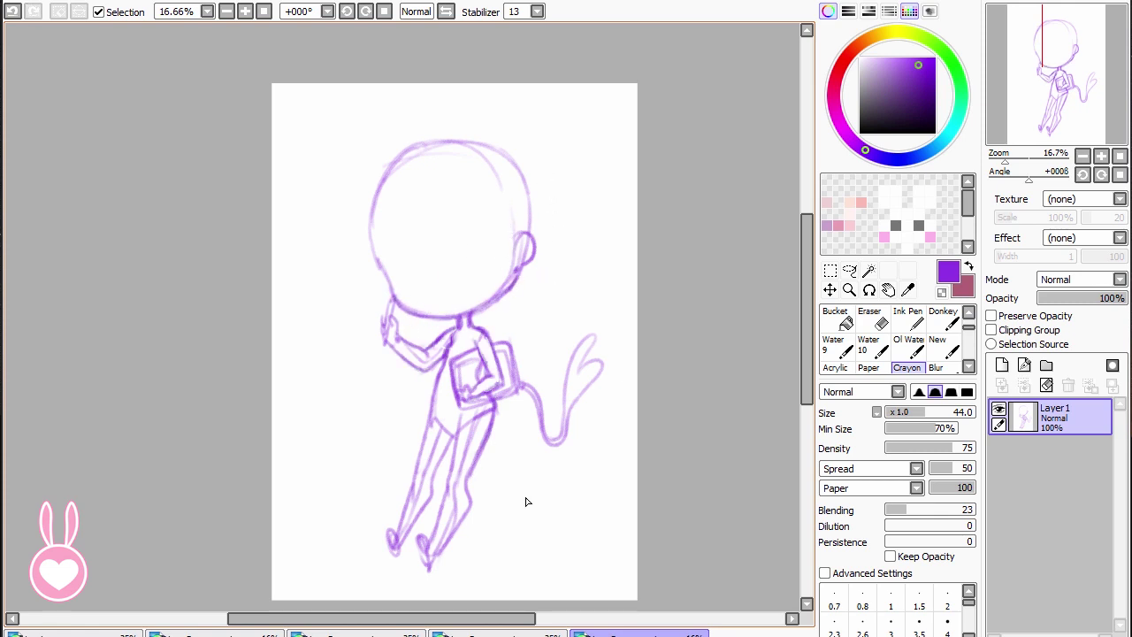
- Darken the hip and outer contours of both legs down to the feet
mouse_move(460, 413)
mouse_down()
mouse_move(458, 504)
mouse_move(448, 486)
mouse_move(474, 467)
mouse_move(440, 548)
mouse_up()
drag(449, 494, 426, 550)
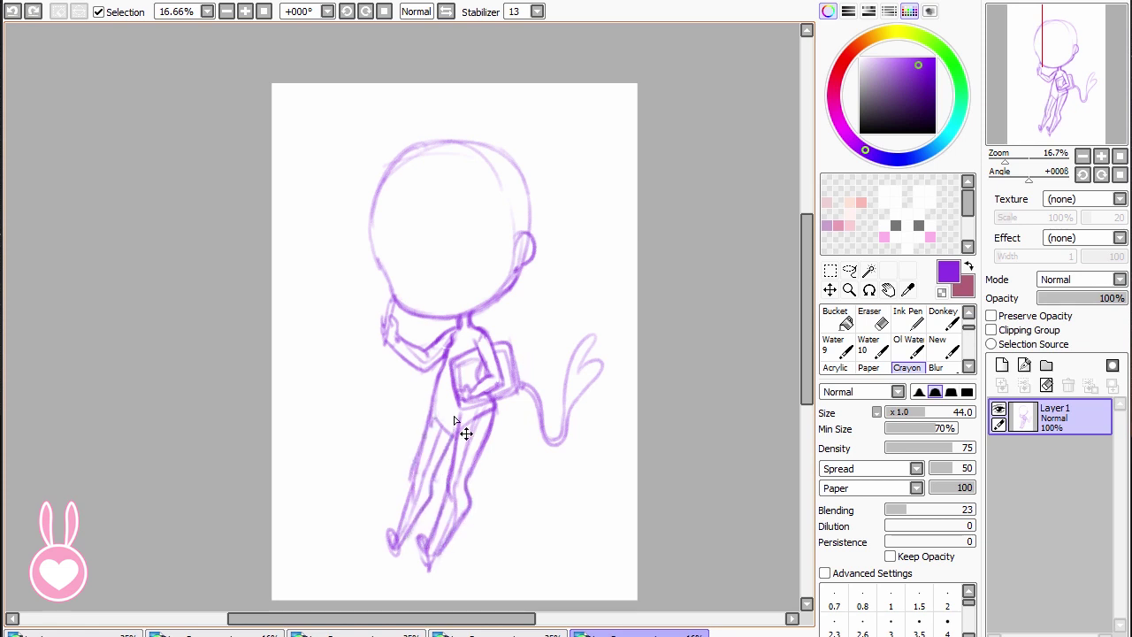
drag(437, 412, 398, 536)
scroll(570, 247, up, 1)
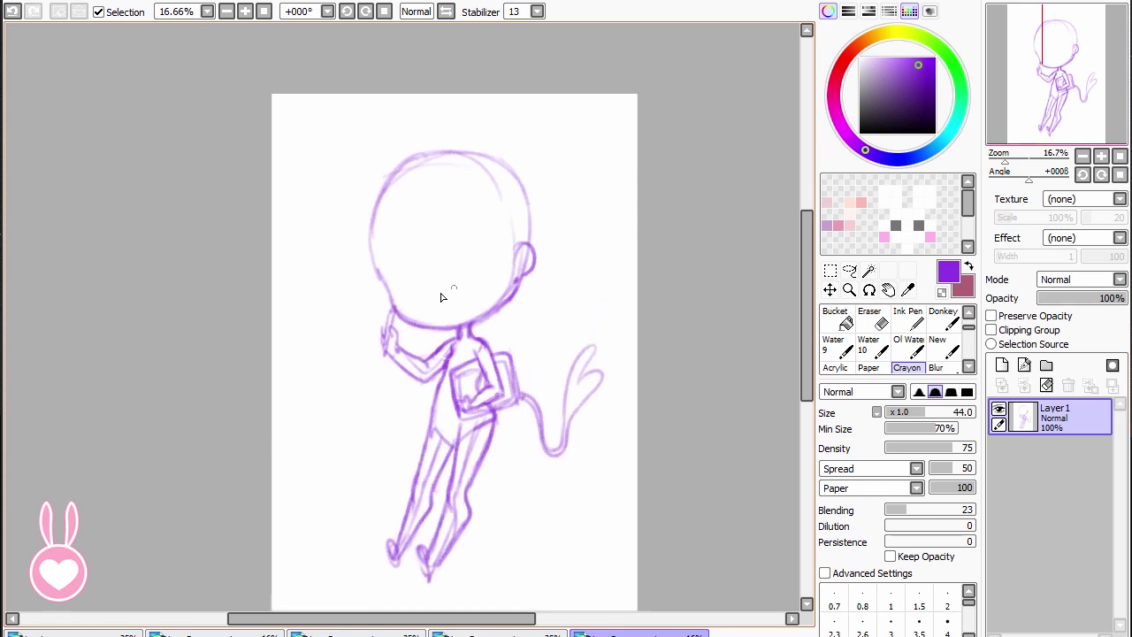
- Sketch a small nose, a downturned mouth and thick upper lashes for both eyes on the tilted face
key(ctrl+z)
drag(445, 283, 464, 305)
key(ctrl+z)
key(ctrl+z)
drag(384, 271, 381, 280)
key(ctrl+z)
mouse_move(457, 252)
mouse_down()
mouse_move(487, 235)
mouse_move(470, 230)
mouse_move(492, 233)
mouse_up()
key(ctrl+z)
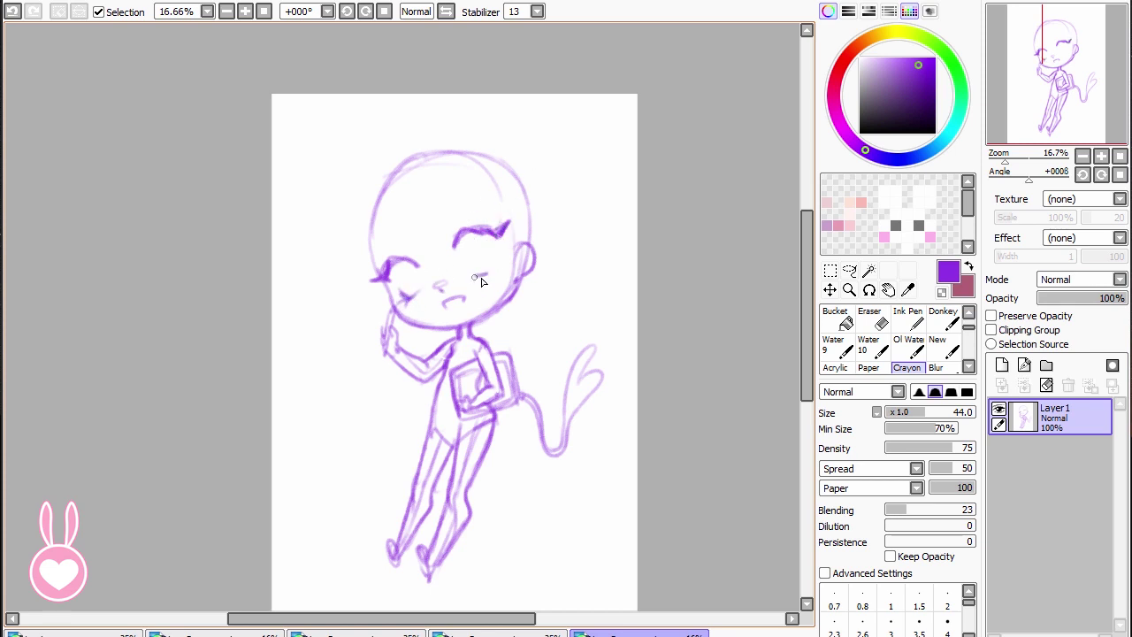
- Sketch the lower lash lines and large round irises for both eyes
key(ctrl+z)
drag(474, 274, 500, 263)
drag(464, 268, 493, 254)
key(ctrl+z)
mouse_move(403, 265)
mouse_down()
mouse_move(409, 293)
mouse_move(425, 281)
mouse_up()
key(ctrl+z)
key(ctrl+z)
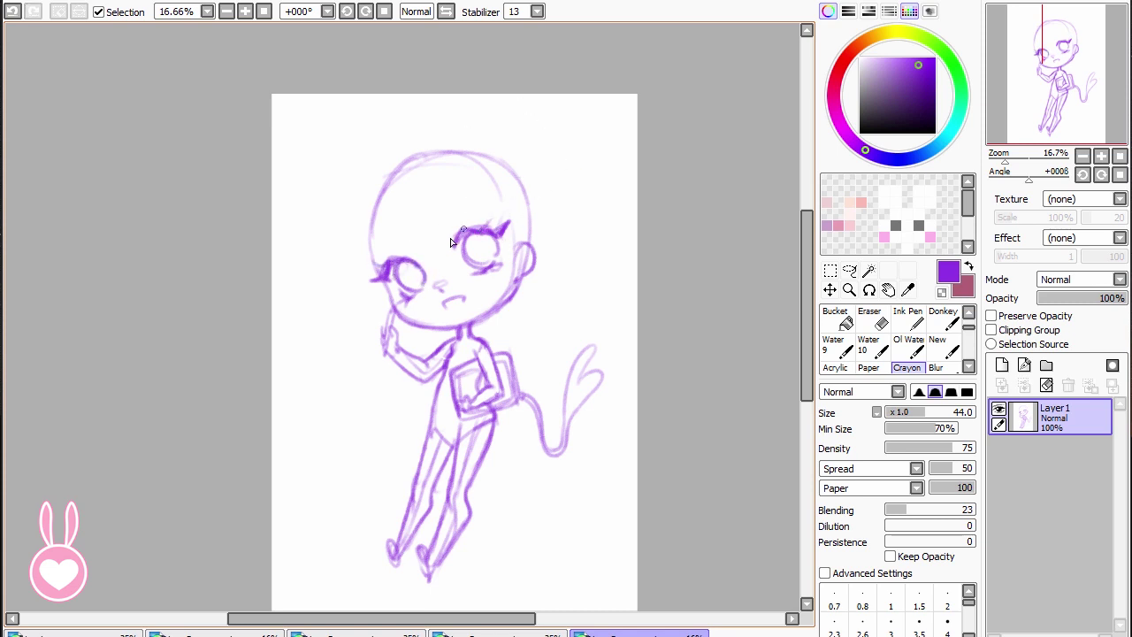
- Darken the upper eyelid and add blush strokes on the cheeks, an eyebrow mark and an inner ear line
key(ctrl+z)
drag(476, 227, 455, 237)
mouse_move(513, 295)
mouse_down()
mouse_move(486, 314)
mouse_move(495, 324)
mouse_move(527, 283)
mouse_up()
key(ctrl+z)
click(873, 319)
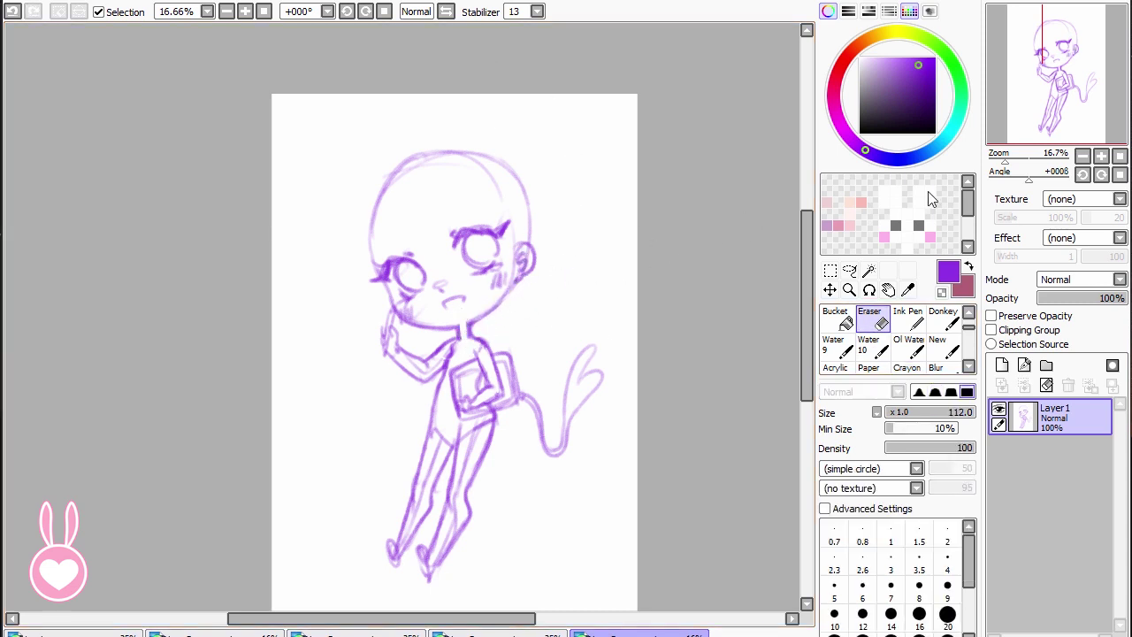
- Lasso the head, shift it slightly down and right, deselect, and erase the chin line overlapping the neck
key(a)
mouse_move(476, 326)
mouse_down()
mouse_move(375, 292)
mouse_move(385, 295)
mouse_up()
drag(481, 234, 485, 240)
key(ctrl+d)
key(e)
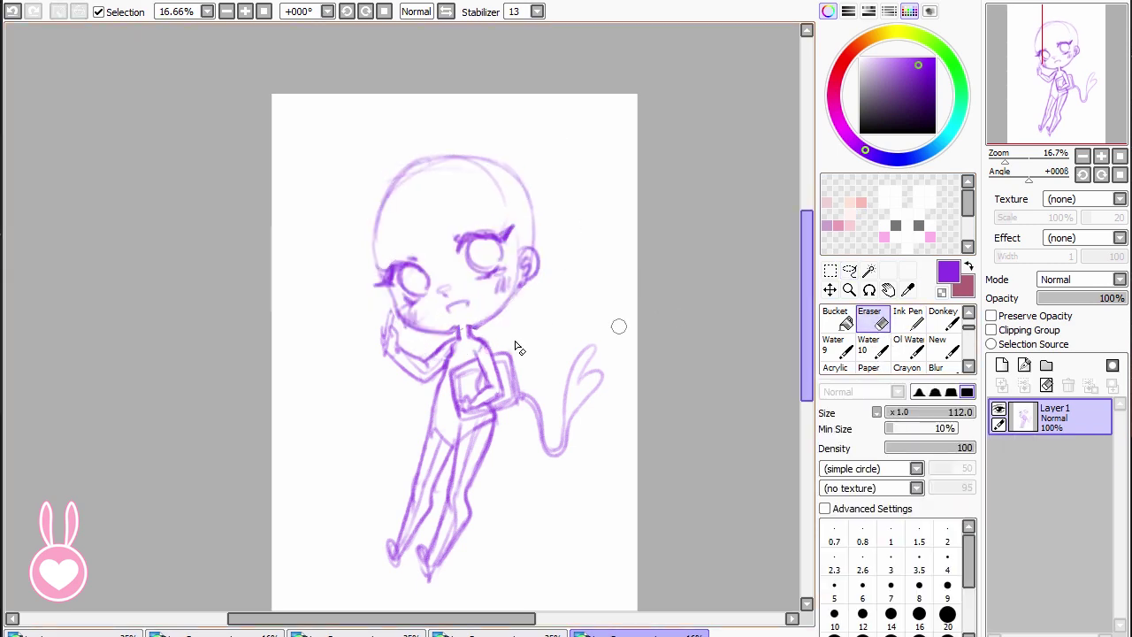
key(c)
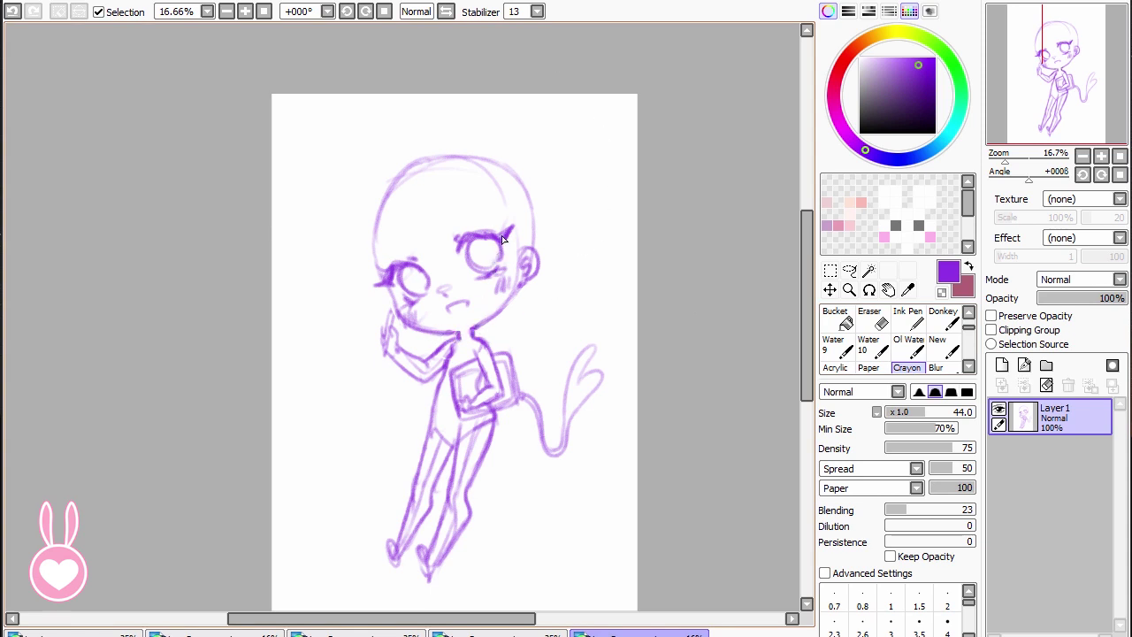
click(447, 12)
click(448, 11)
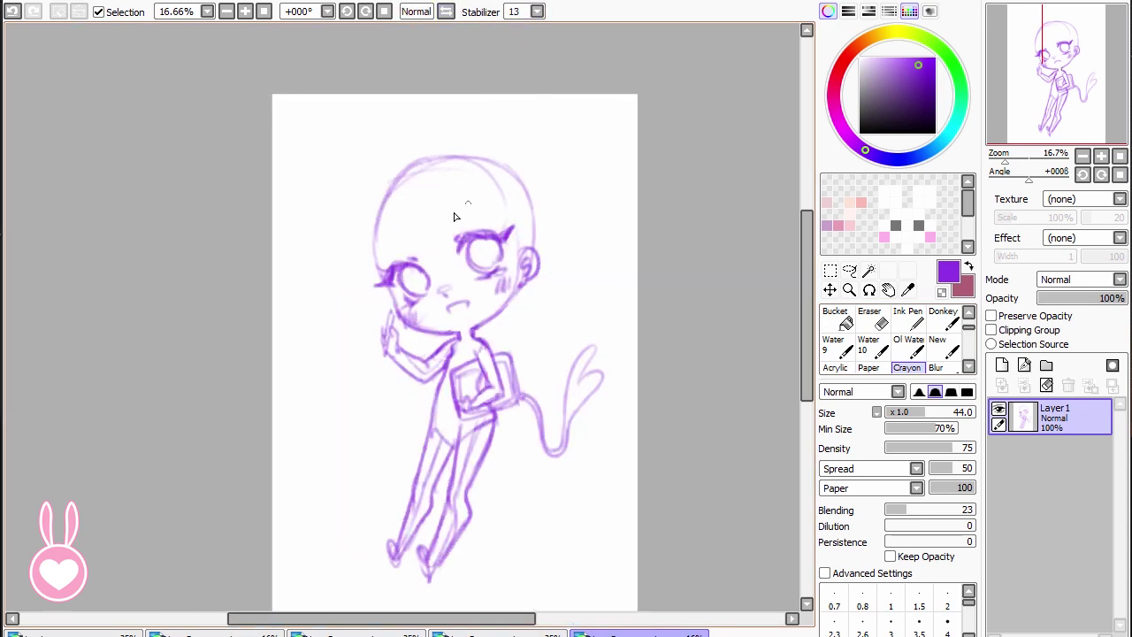
- Sketch a side-swept fringe curving from the crown across the forehead
drag(417, 169, 440, 235)
key(ctrl+z)
mouse_move(412, 174)
mouse_down()
mouse_move(469, 225)
mouse_move(486, 221)
mouse_up()
key(ctrl+z)
drag(456, 204, 509, 214)
key(ctrl+z)
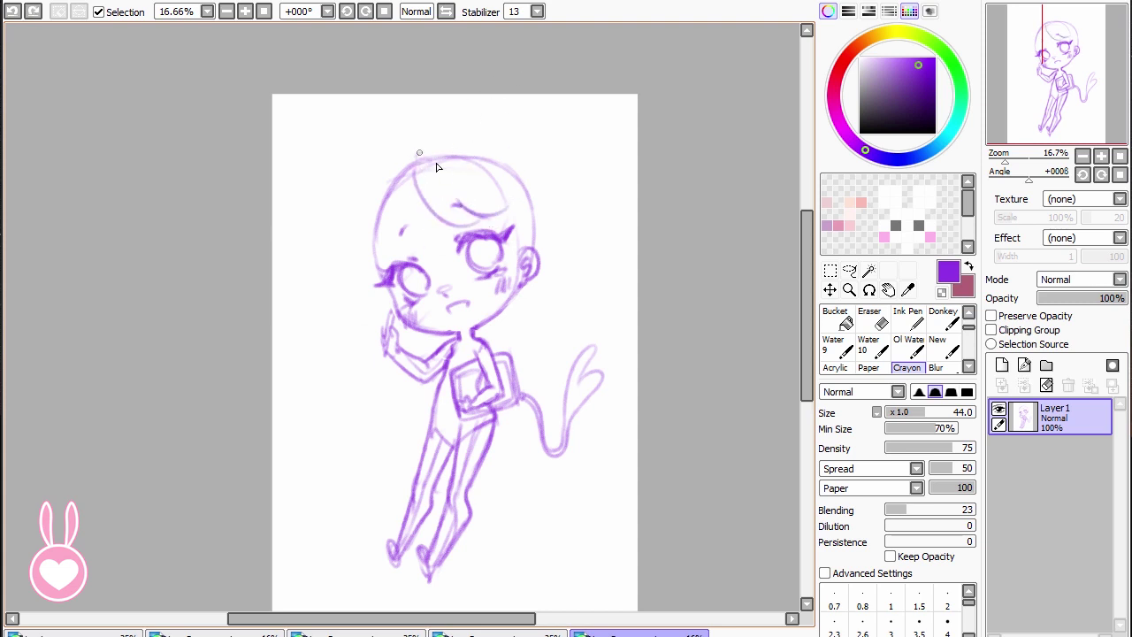
- Sketch hair strands framing both sides of the face, with a rounded lock curving toward the raised hand
key(ctrl+z)
mouse_move(419, 154)
mouse_down()
mouse_move(465, 200)
mouse_move(519, 208)
mouse_move(511, 299)
mouse_up()
key(ctrl+z)
key(ctrl+z)
key(ctrl+z)
drag(511, 214, 506, 305)
mouse_move(411, 162)
mouse_down()
mouse_move(372, 275)
mouse_move(371, 320)
mouse_move(358, 314)
mouse_move(393, 317)
mouse_move(364, 227)
mouse_move(396, 249)
mouse_up()
key(ctrl+z)
key(ctrl+z)
key(ctrl+z)
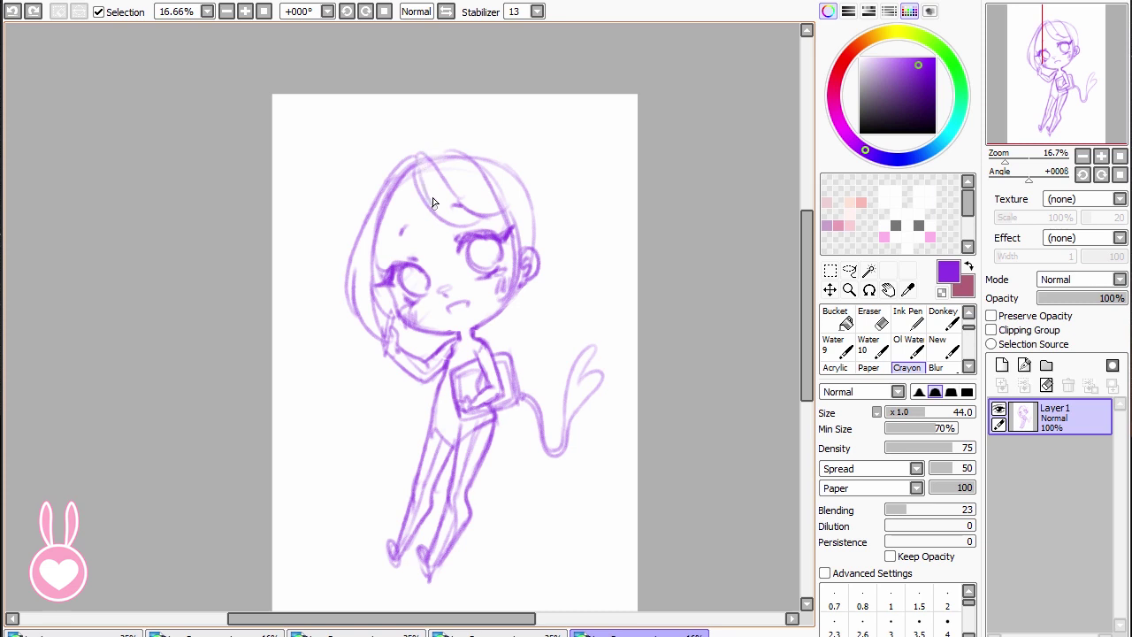
- Sketch the crown of the hair, a curled loose strand on top and the outer hair contour behind the ear
drag(432, 202, 451, 184)
mouse_move(424, 147)
mouse_down()
mouse_move(449, 120)
mouse_move(504, 160)
mouse_move(564, 259)
mouse_up()
key(ctrl+z)
key(ctrl+z)
key(ctrl+z)
drag(547, 206, 580, 320)
key(ctrl+z)
drag(384, 291, 385, 312)
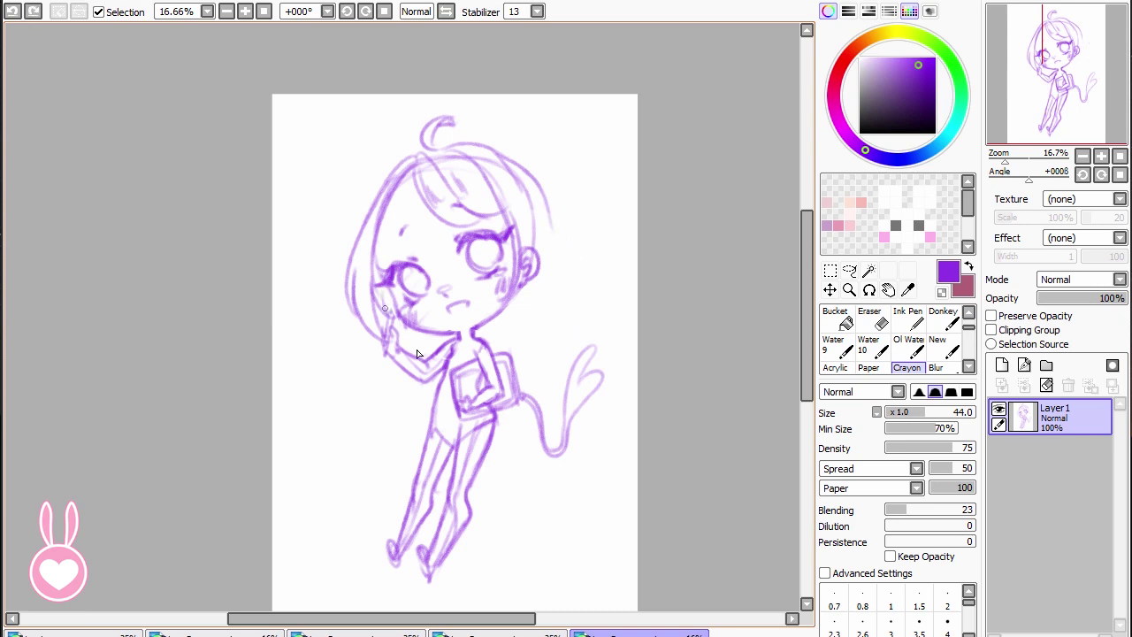
- Sketch the long hair flowing behind the shoulder into an upturned, curled end
key(ctrl+y)
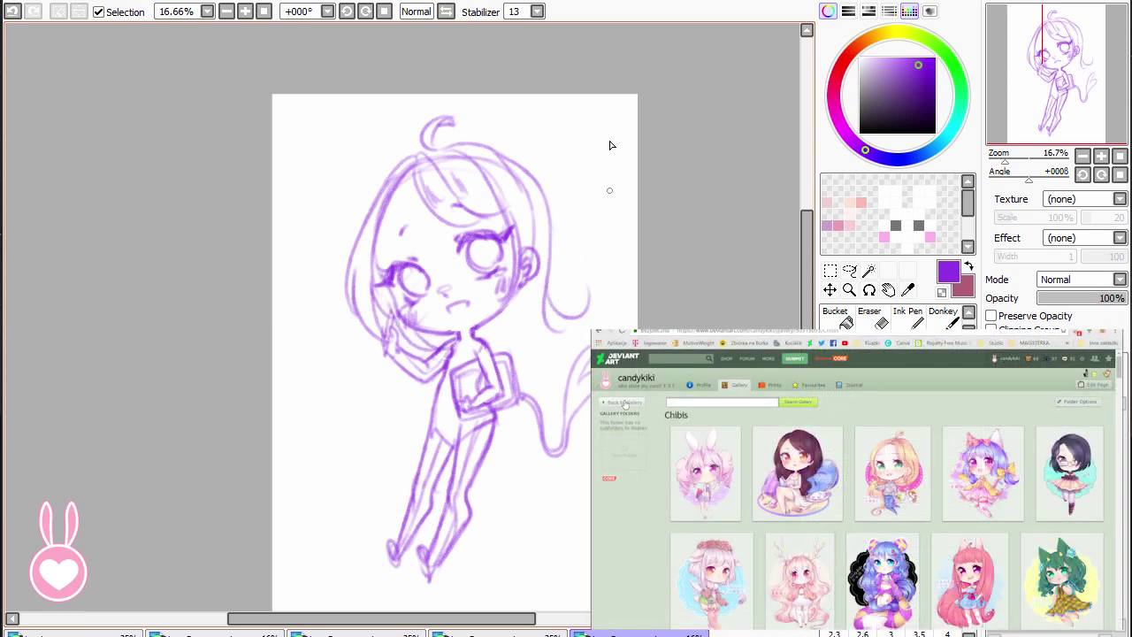
mouse_move(486, 327)
mouse_down()
mouse_move(576, 355)
mouse_move(595, 298)
mouse_up()
key(ctrl+z)
key(ctrl+z)
drag(522, 343, 592, 301)
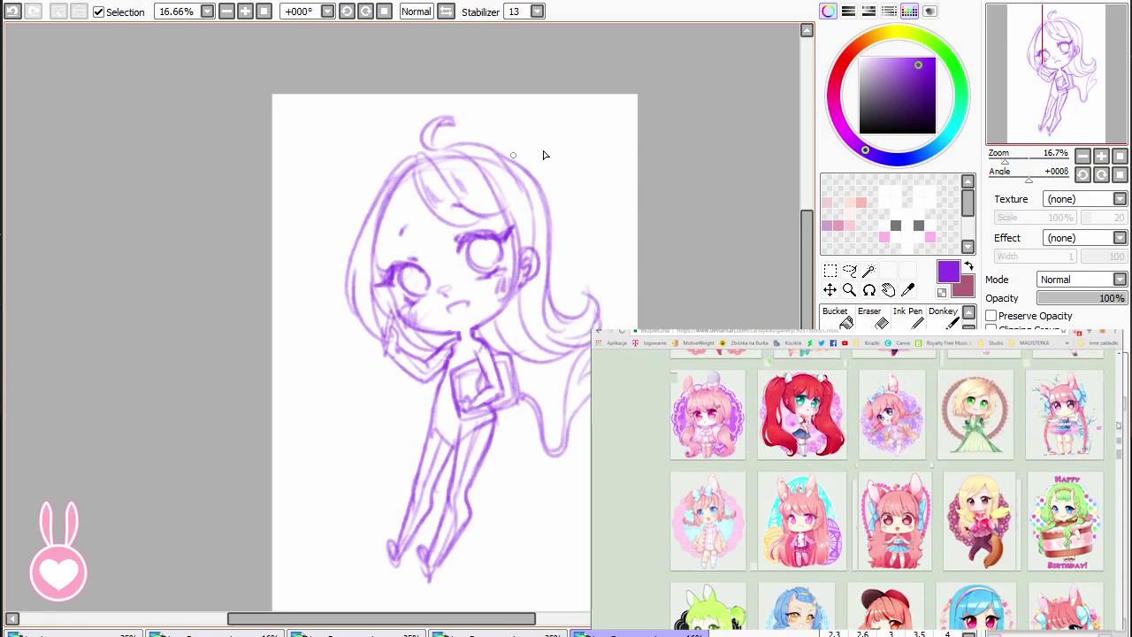
- Erase the old head outline under the hair and retrace the outer hair contour beside the face with the Crayon brush
key(e)
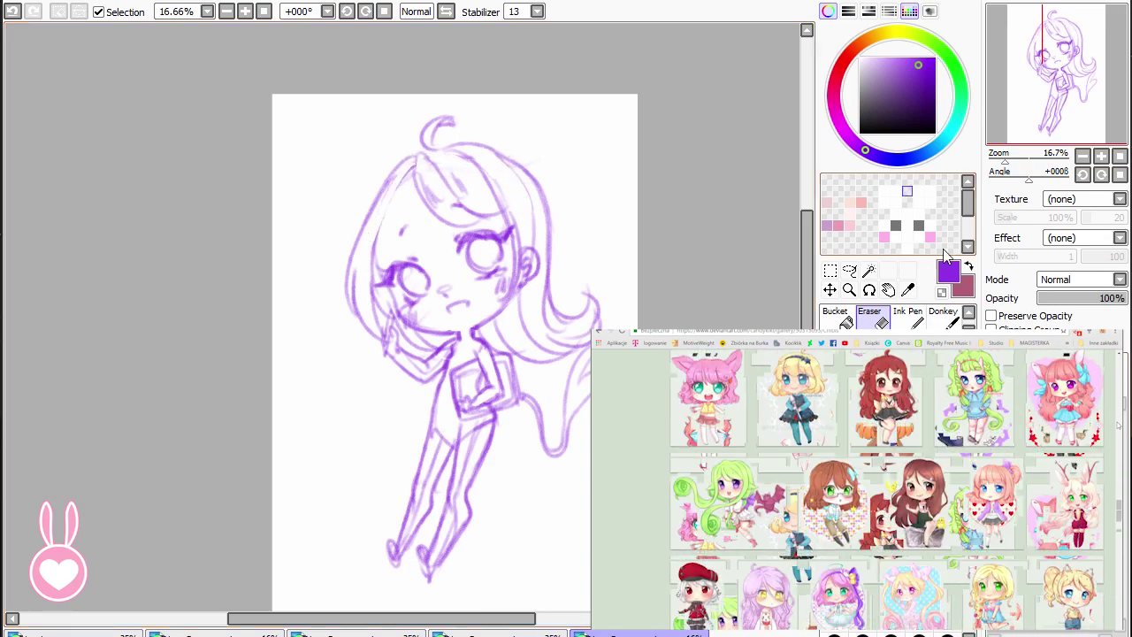
click(943, 350)
drag(371, 200, 349, 271)
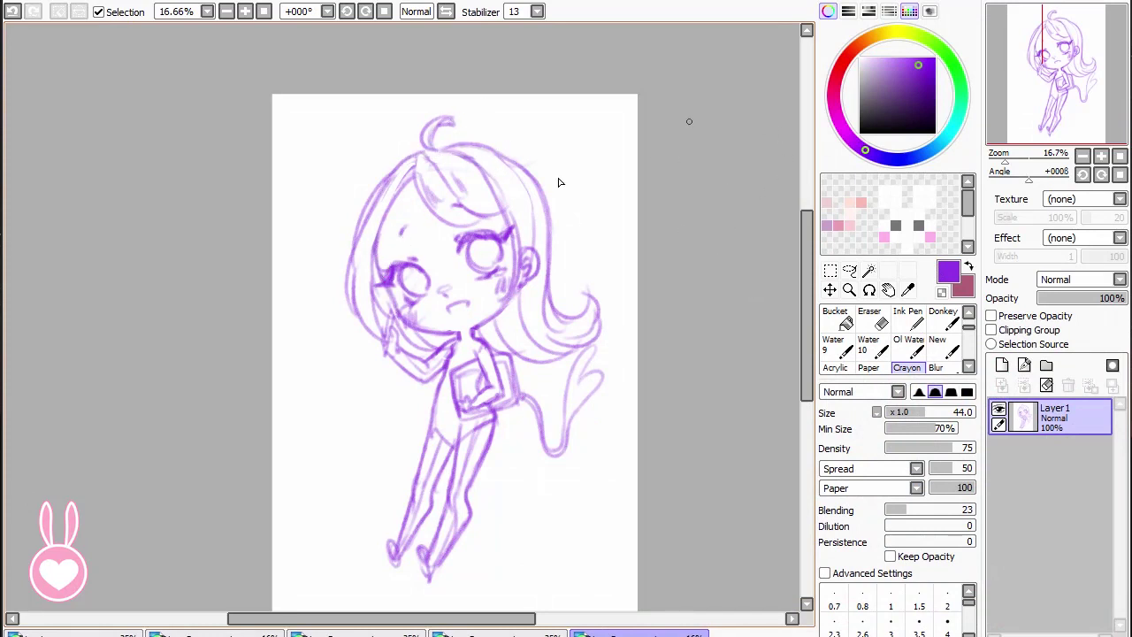
drag(713, 437, 713, 435)
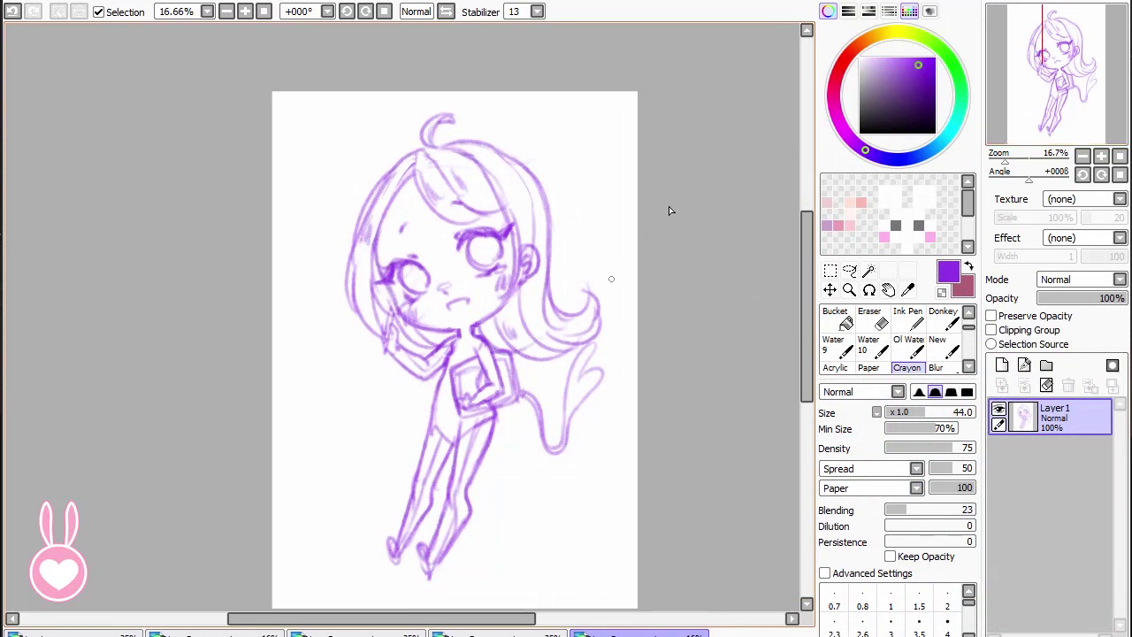
- Erase the upper end of the tail and redraw the heart-shaped tip lower, clear of the hair
click(871, 322)
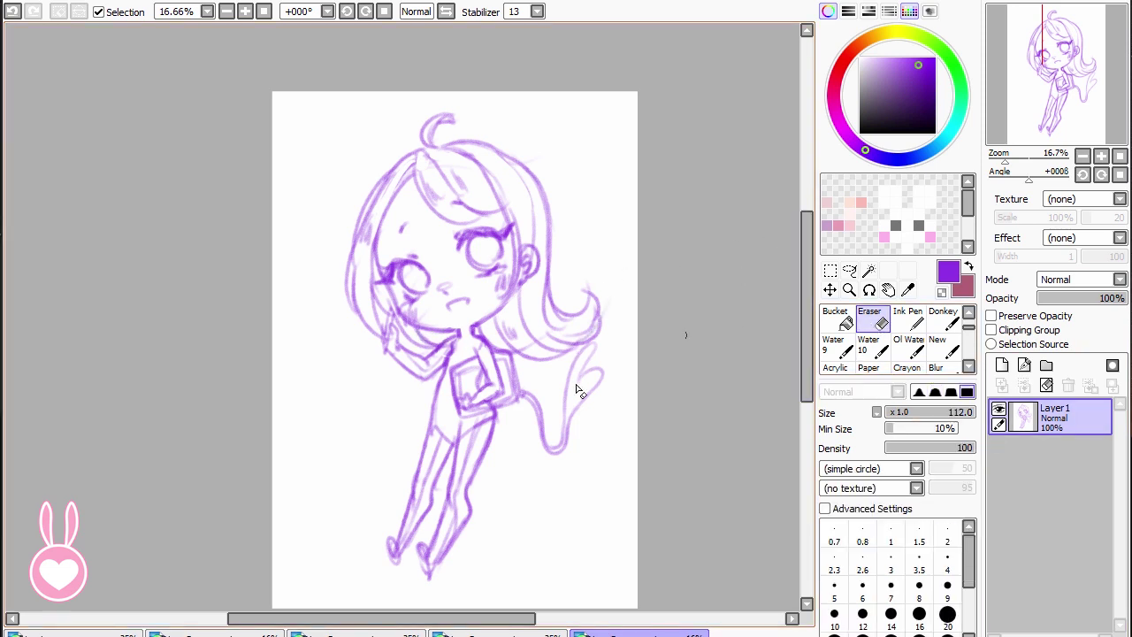
mouse_move(577, 386)
mouse_down()
mouse_move(566, 380)
mouse_move(584, 395)
mouse_up()
key(e)
mouse_move(565, 441)
mouse_down()
mouse_move(588, 414)
mouse_move(564, 442)
mouse_up()
drag(736, 449, 732, 449)
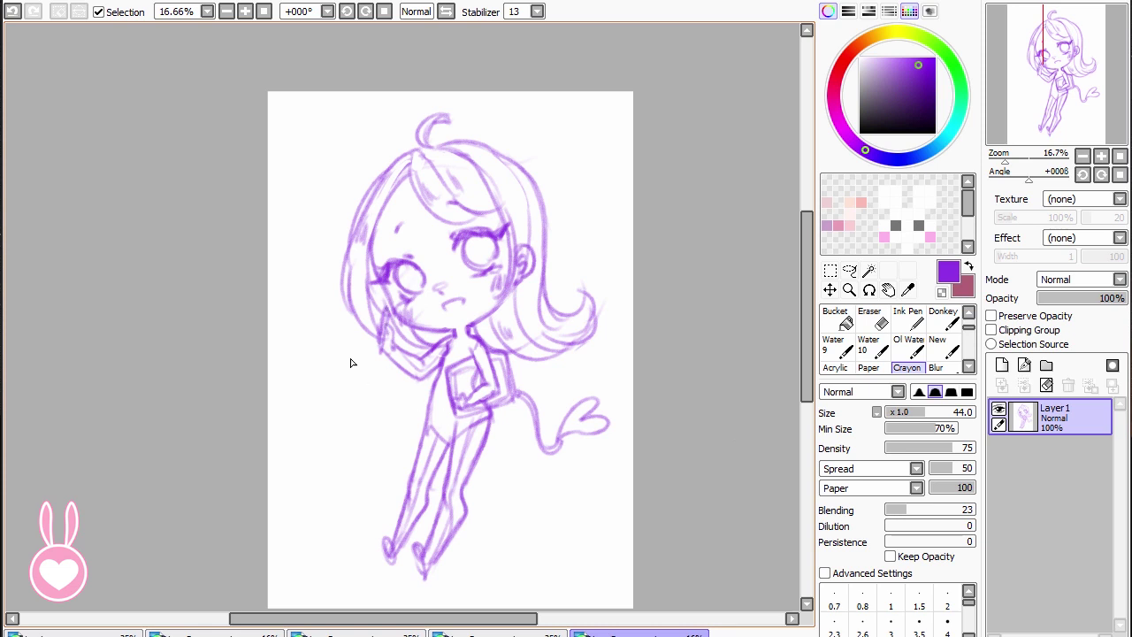
- Sketch small stars on both sides of the body below the hair
drag(351, 364, 347, 377)
click(362, 381)
drag(559, 374, 567, 388)
- Erase the tips of the pointed feet, reshape them as small rounded shoes and touch up the raised hand
click(869, 325)
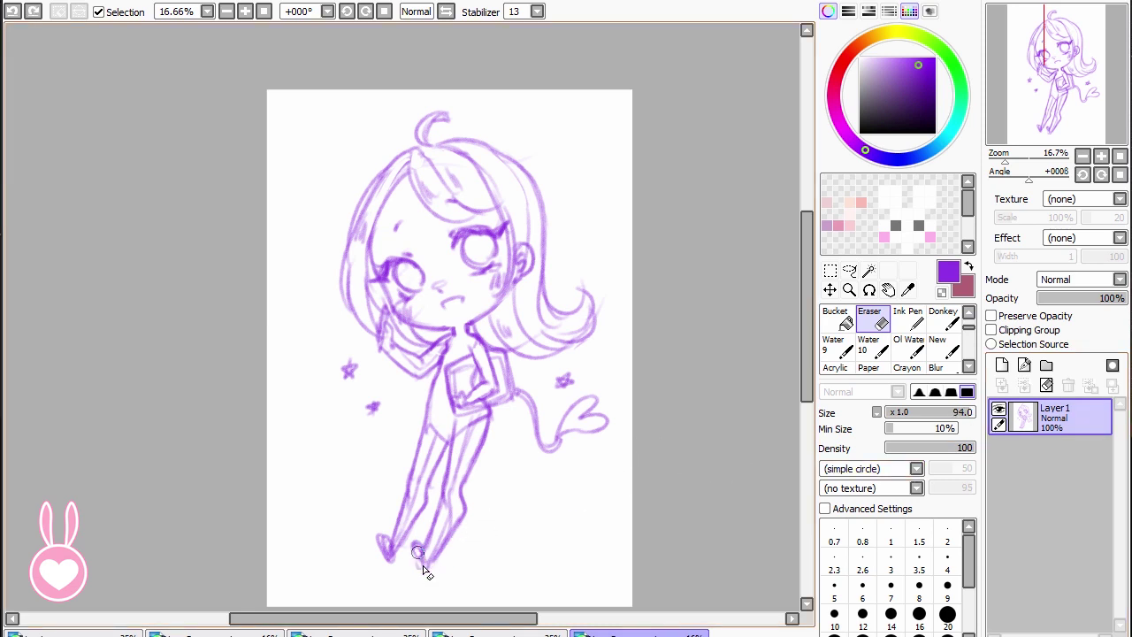
key(ctrl+z)
drag(381, 539, 389, 553)
key(ctrl+z)
key(ctrl+z)
mouse_move(380, 336)
mouse_down()
mouse_move(385, 352)
mouse_move(381, 335)
mouse_up()
- Choose the Bunny brush, lower the sketch layer's opacity to 38% and add a new layer above it
key(n)
click(1071, 298)
click(1002, 365)
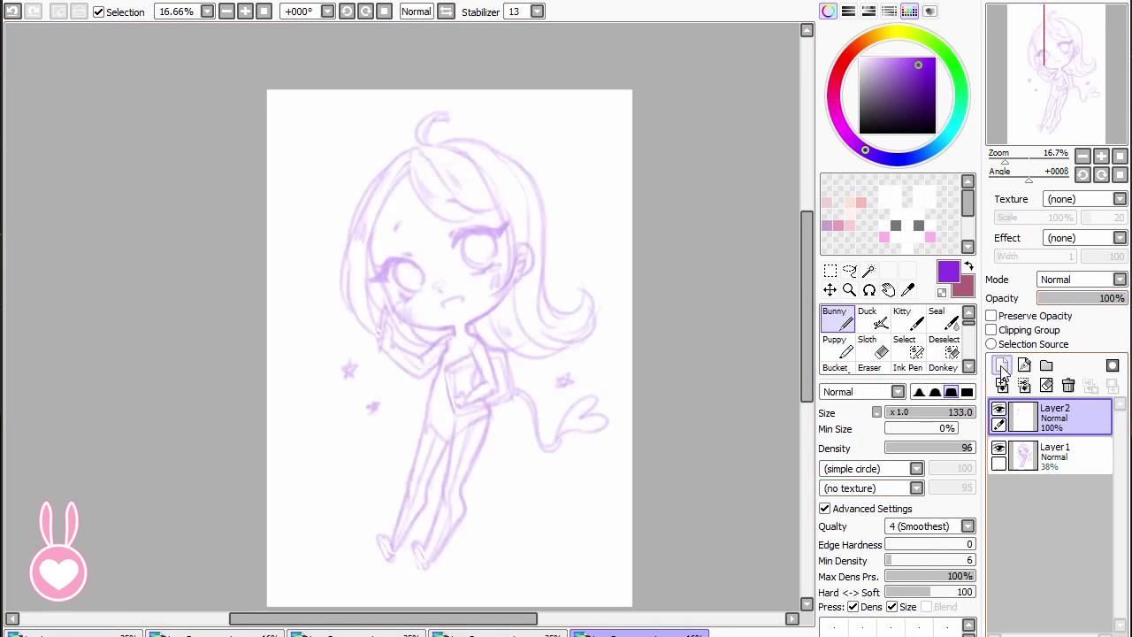
- Ink the side-swept fringe, the hair strand beside it and the lashes and iris of the right-hand eye
drag(409, 163, 470, 224)
drag(485, 179, 503, 286)
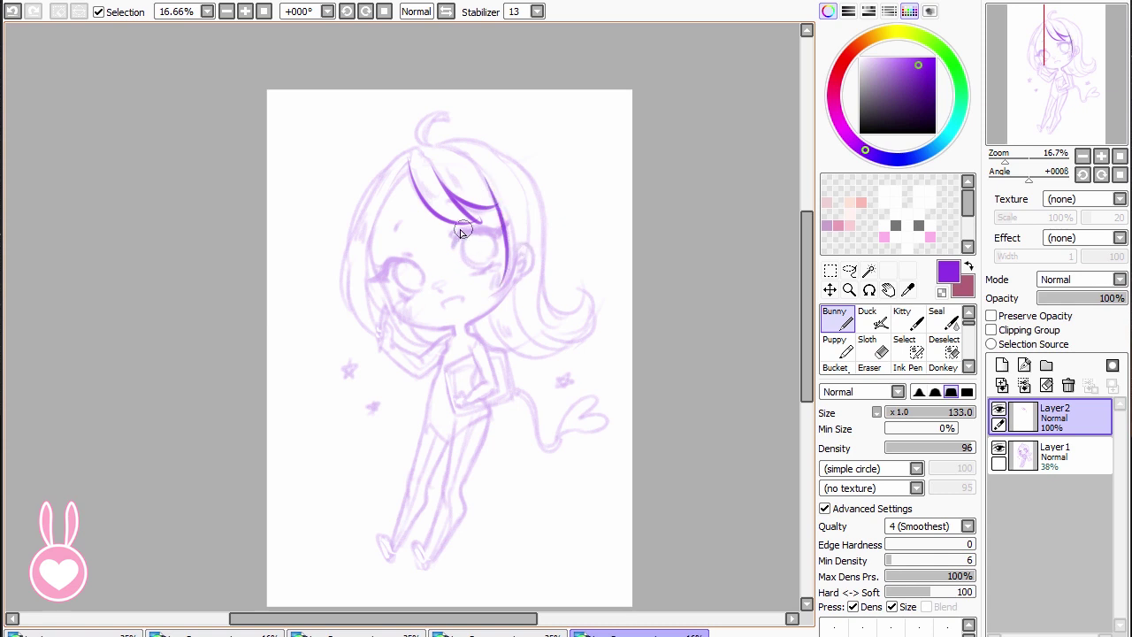
mouse_move(456, 240)
mouse_down()
mouse_move(509, 223)
mouse_move(456, 243)
mouse_up()
key(ctrl+z)
drag(450, 238, 457, 230)
drag(475, 274, 496, 270)
mouse_move(469, 233)
mouse_down()
mouse_move(480, 265)
mouse_move(501, 256)
mouse_up()
key(ctrl+z)
- Ink the left-hand eye with its thick upper lashes, round iris and lower lash line
drag(395, 260, 383, 275)
mouse_move(388, 278)
mouse_down()
mouse_move(388, 263)
mouse_move(409, 290)
mouse_move(423, 274)
mouse_move(410, 290)
mouse_up()
mouse_move(398, 294)
mouse_down()
mouse_move(549, 279)
mouse_move(504, 271)
mouse_move(449, 282)
mouse_up()
- Ink the small nose, the mouth with pointed fangs and the short mark above the left-hand eye
mouse_move(439, 283)
mouse_down()
mouse_move(530, 259)
mouse_move(465, 297)
mouse_up()
key(ctrl+z)
drag(469, 292, 449, 307)
drag(412, 255, 406, 254)
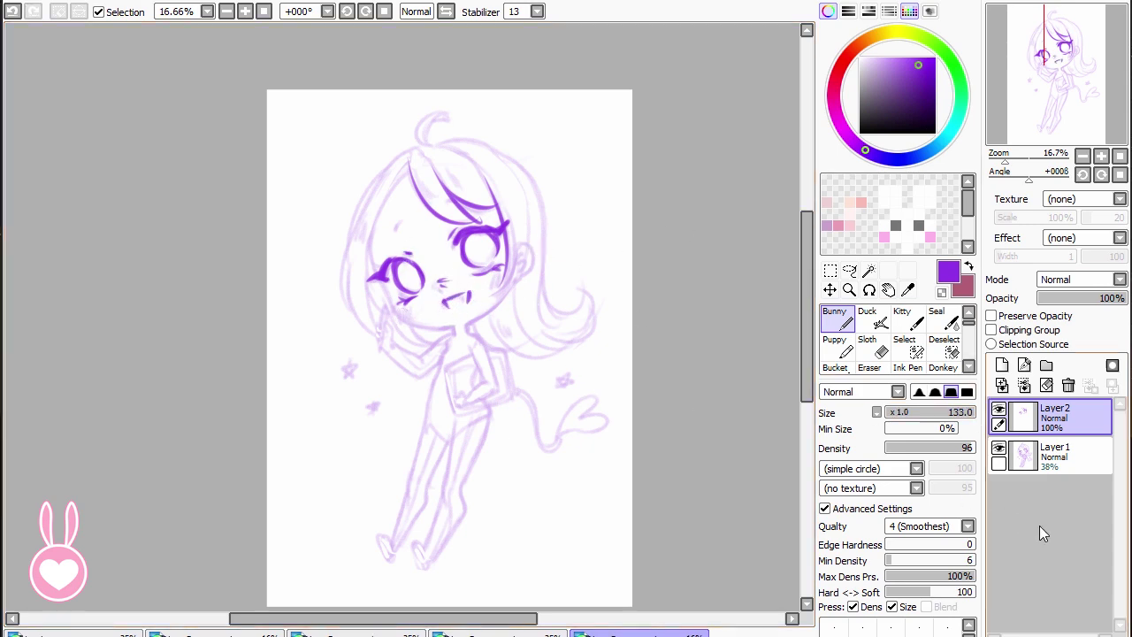